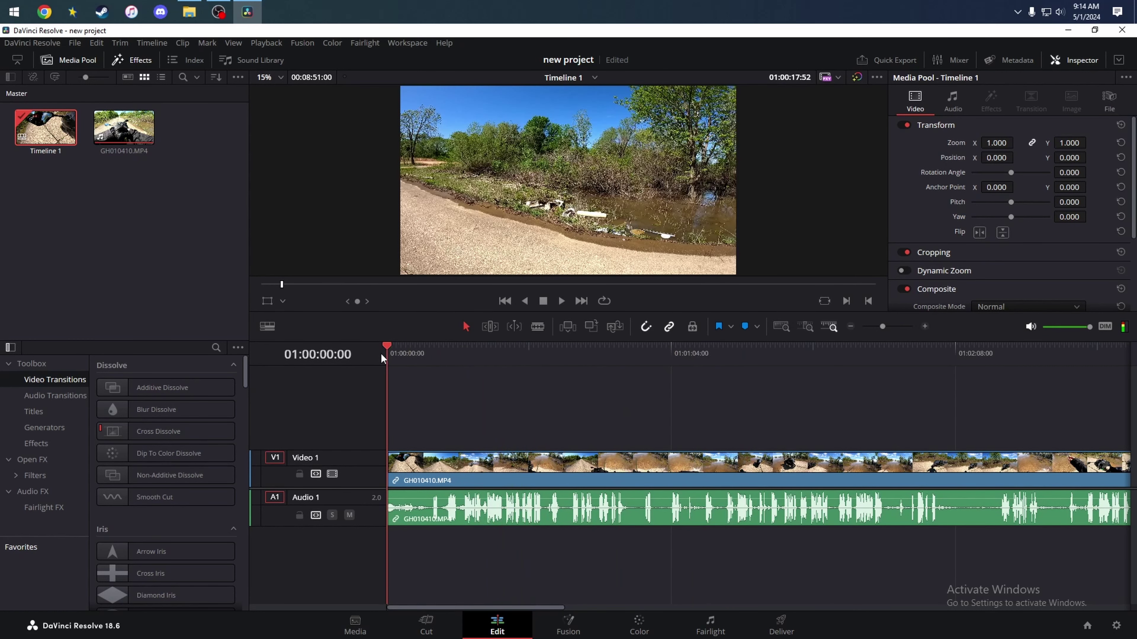
{"action": "left_click", "coordinate": [473, 525]}
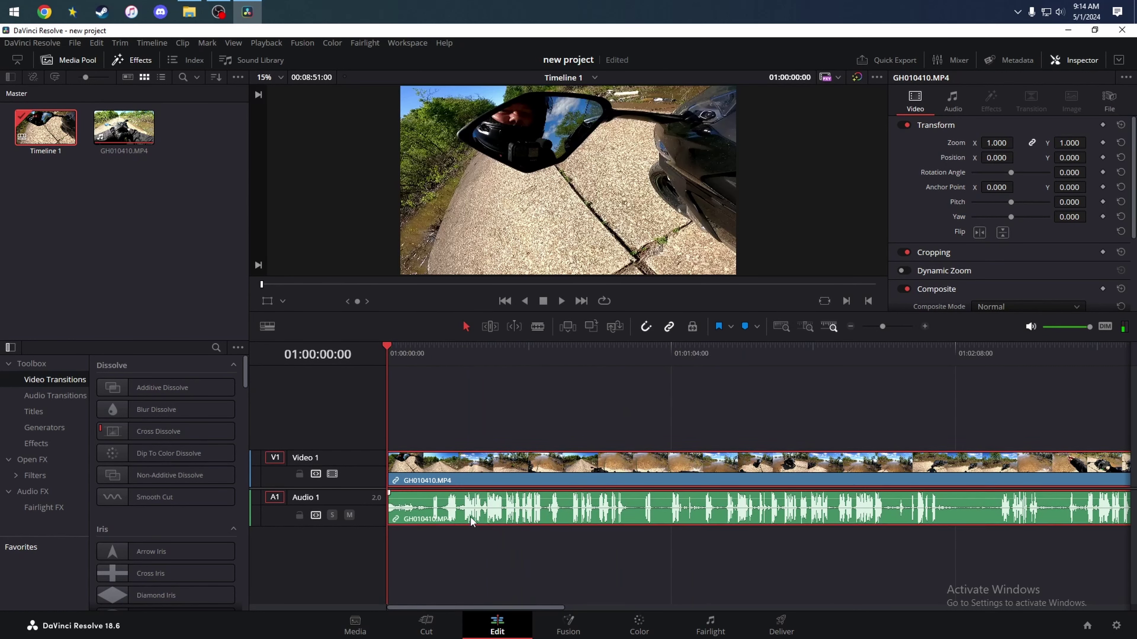
{"action": "right_click", "coordinate": [476, 520]}
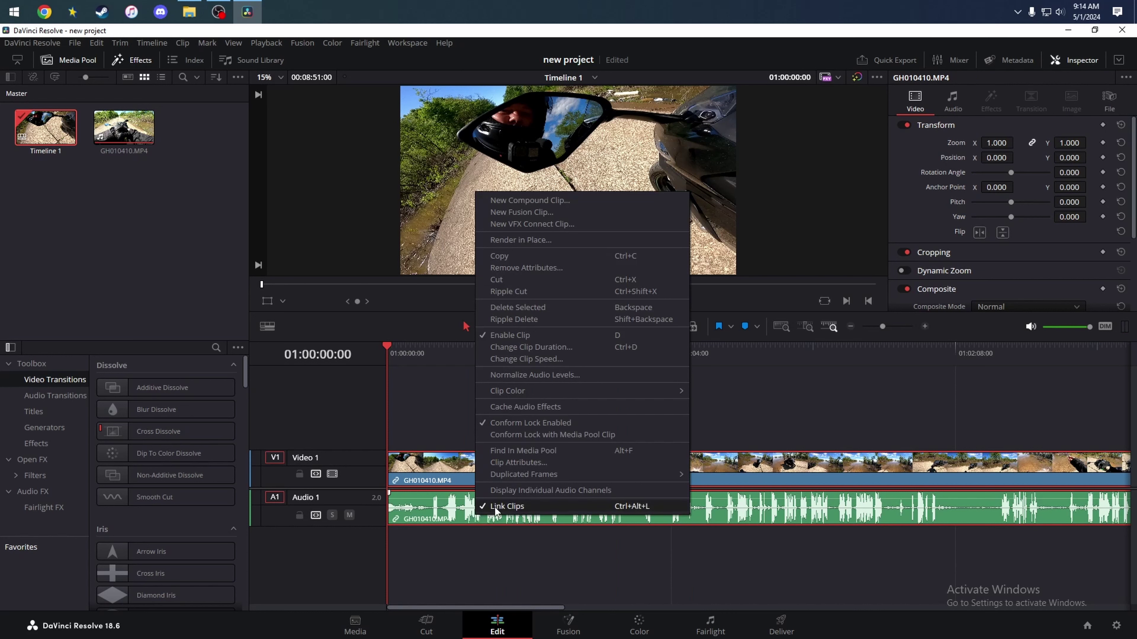
{"action": "left_click", "coordinate": [476, 544]}
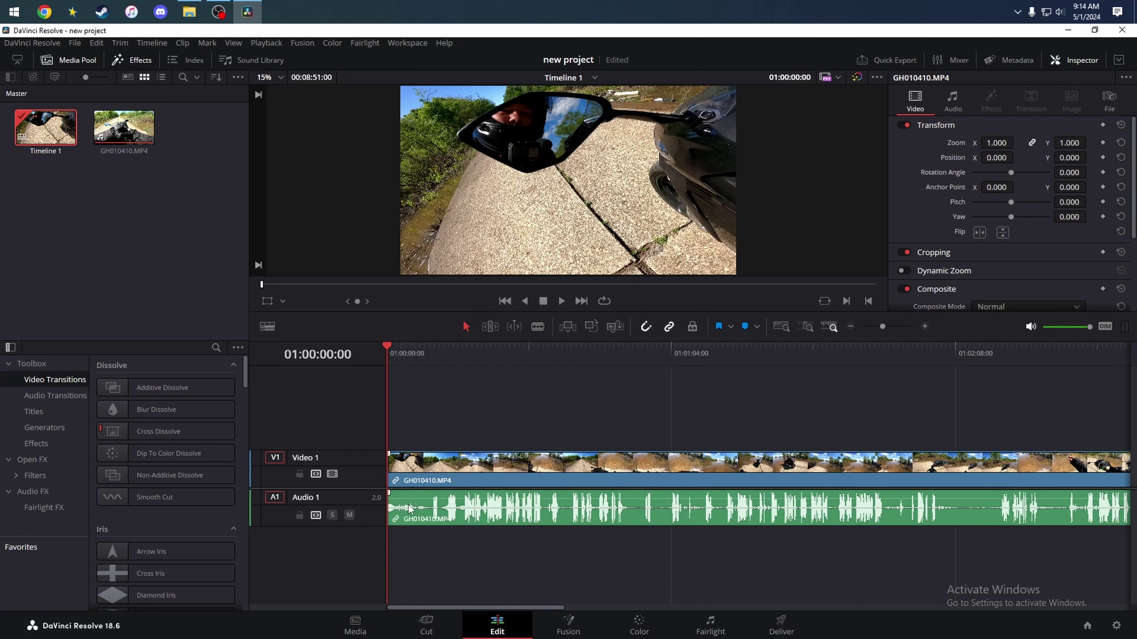
Preview the footage around the 10-second mark and place the playhead at 01:00:10:23, just before the first speech in the waveform
{"action": "left_click_drag", "start_coordinate": [404, 359], "coordinate": [431, 356]}
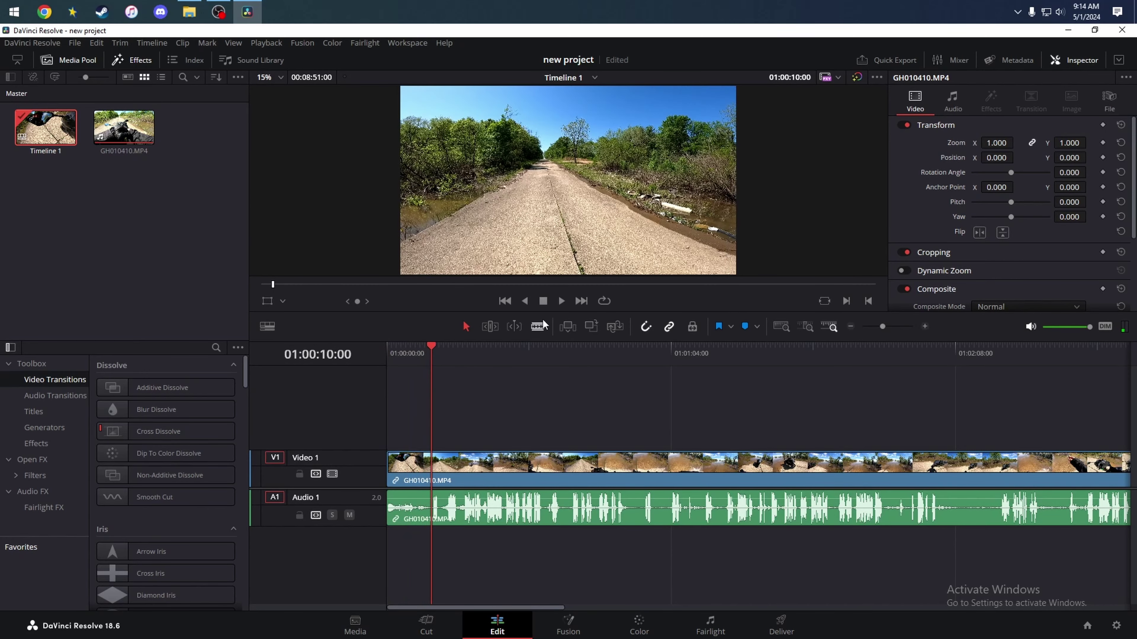
{"action": "left_click", "coordinate": [560, 302]}
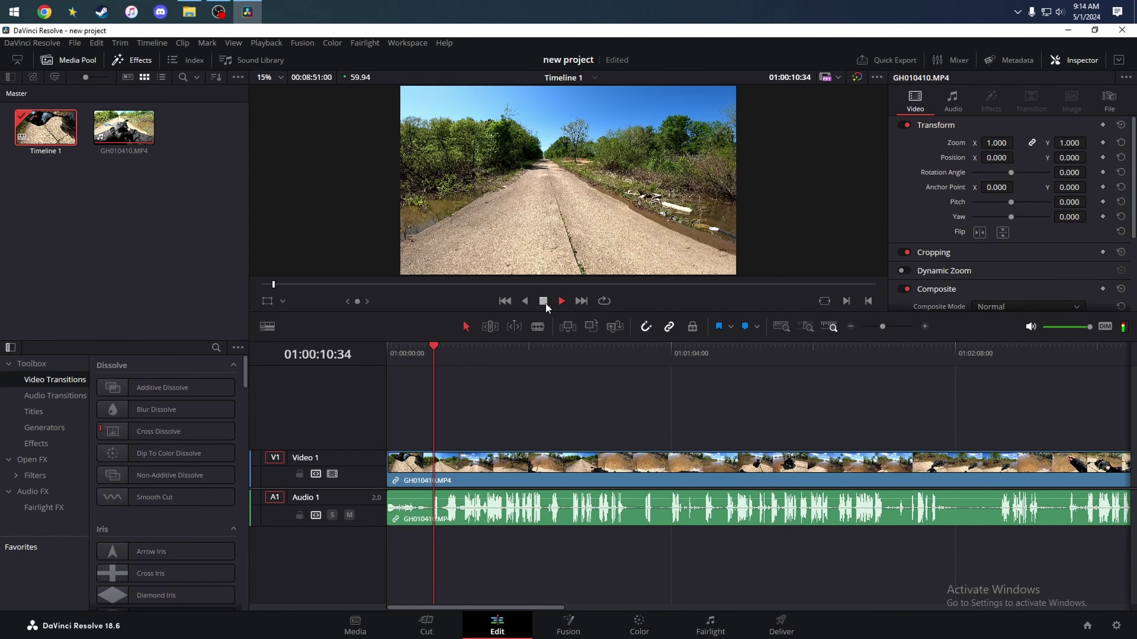
{"action": "left_click", "coordinate": [527, 303]}
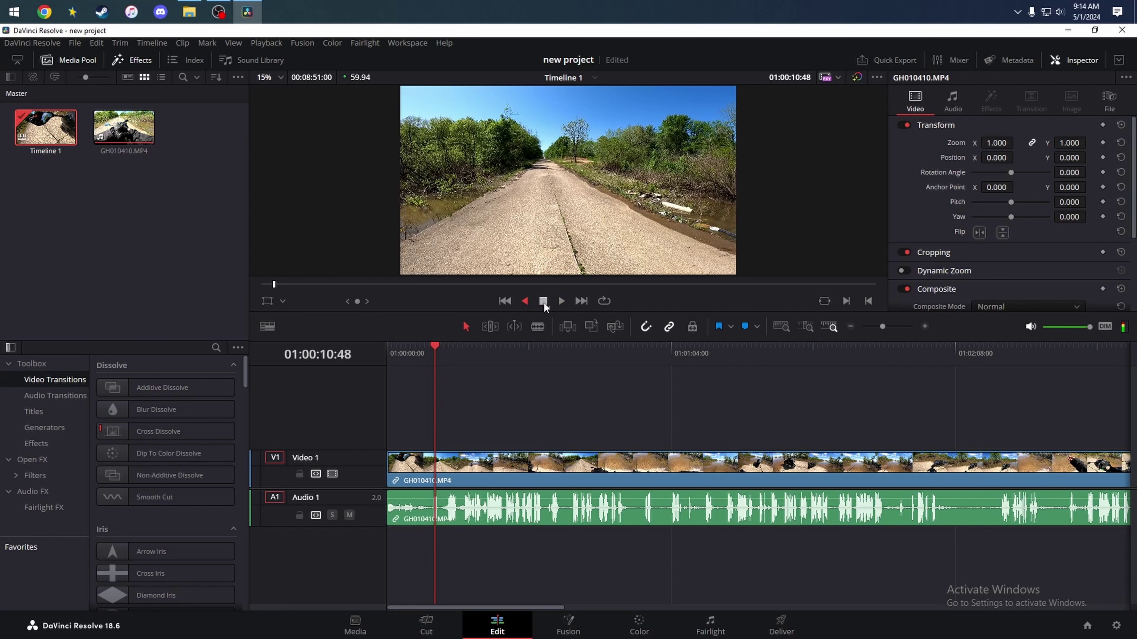
{"action": "left_click", "coordinate": [543, 302]}
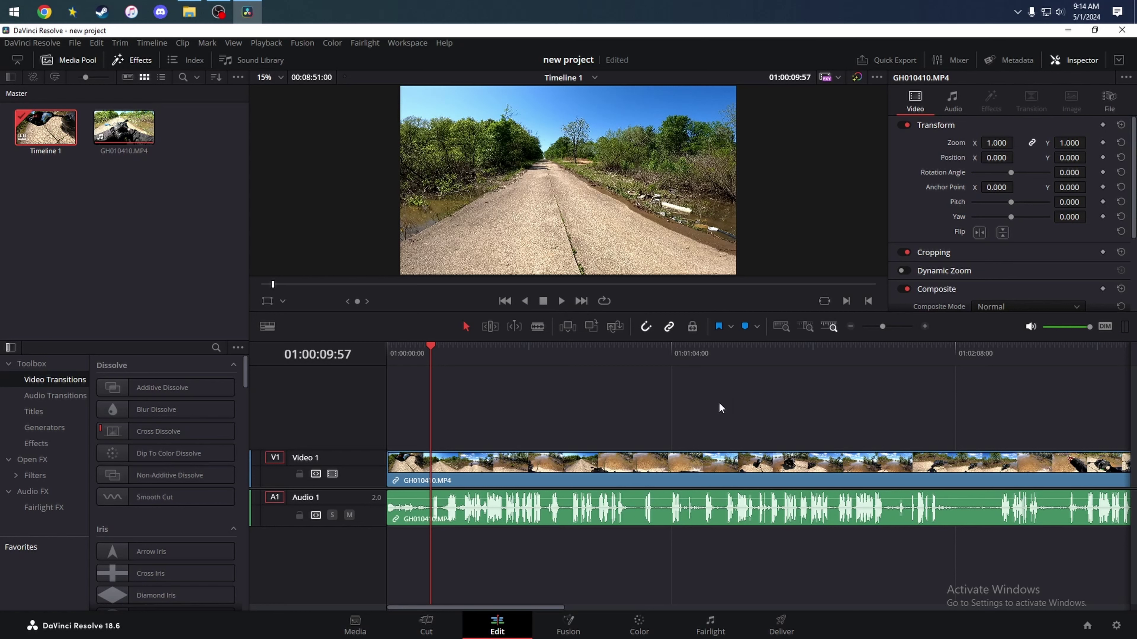
{"action": "left_click", "coordinate": [925, 326]}
{"action": "left_click", "coordinate": [925, 326]}
{"action": "left_click", "coordinate": [925, 326]}
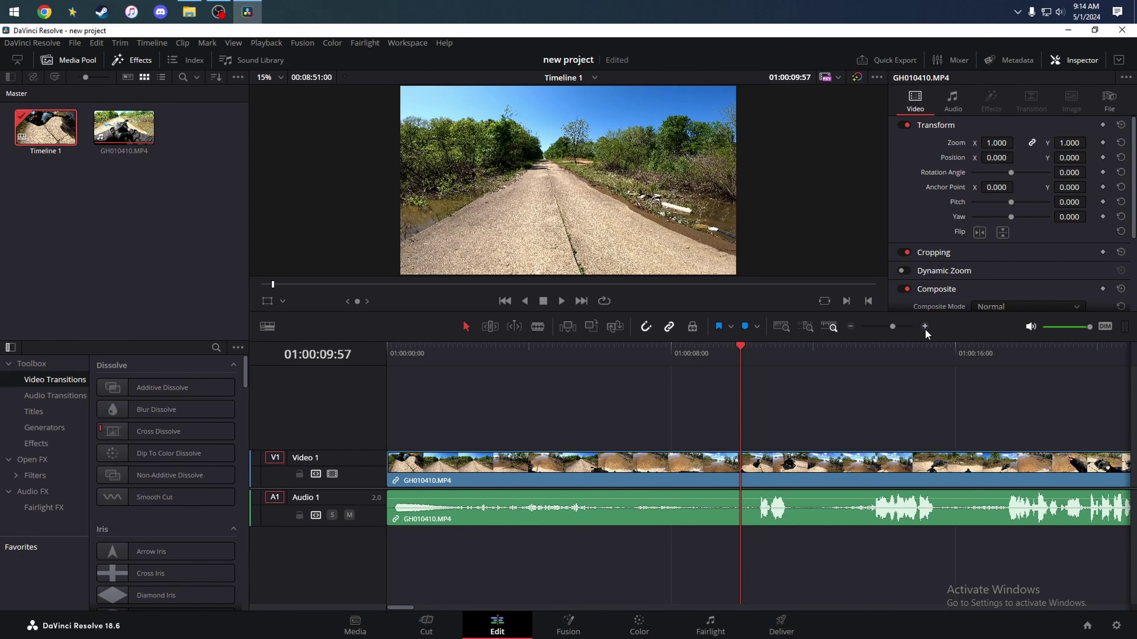
{"action": "left_click", "coordinate": [925, 326]}
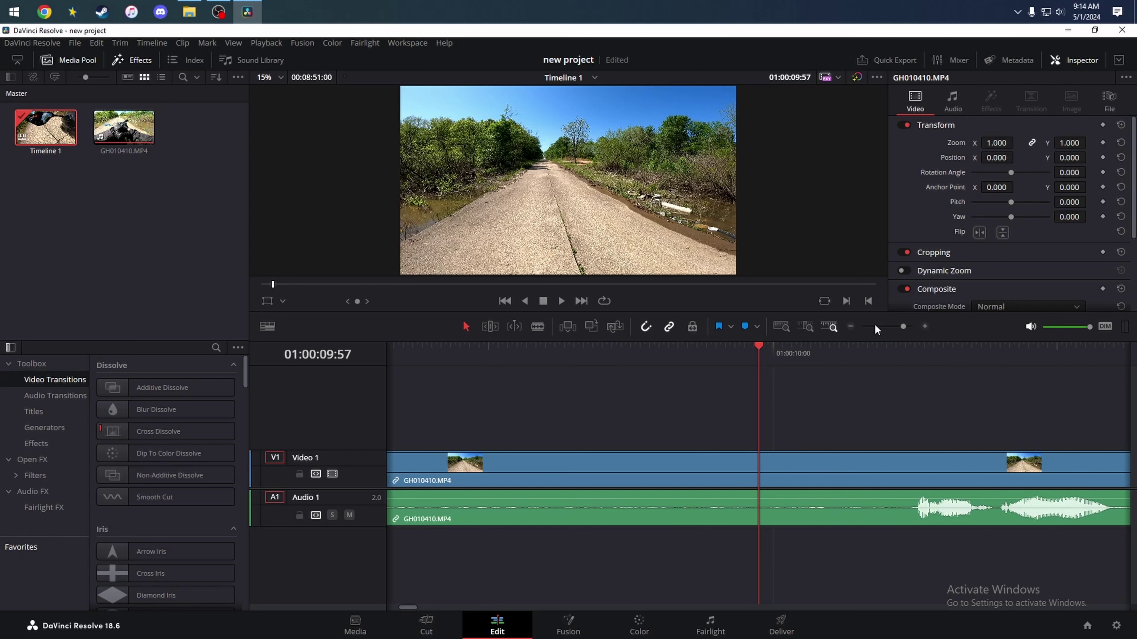
{"action": "left_click_drag", "start_coordinate": [762, 347], "coordinate": [882, 351]}
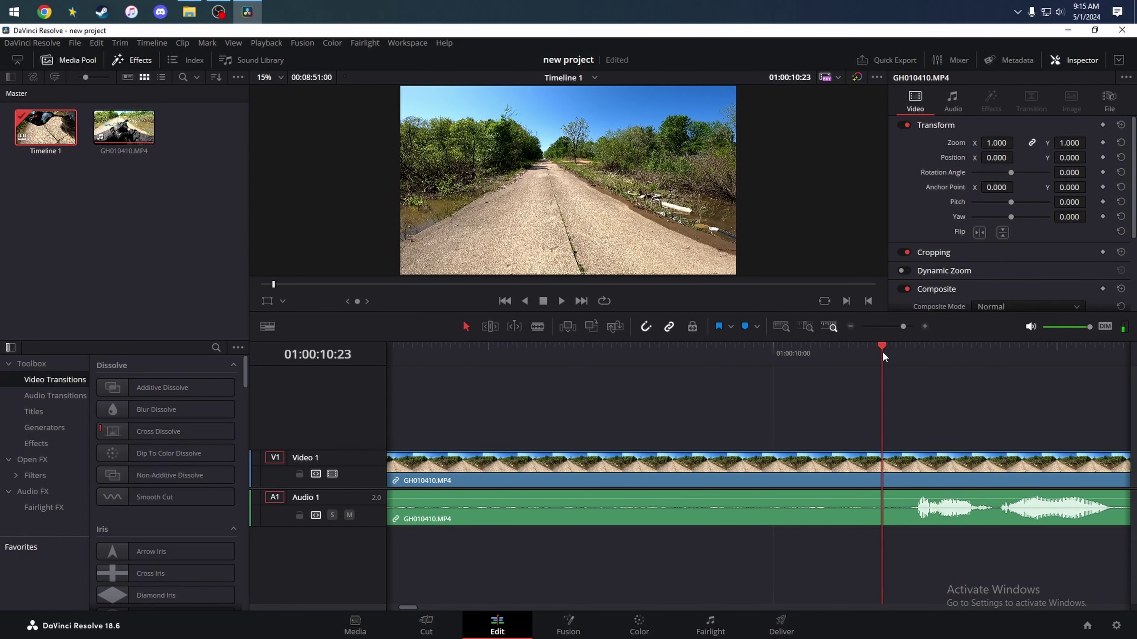
Split the GH010410.MP4 clip, video and audio, at the playhead with the Blade tool and return to the selection tool
{"action": "left_click", "coordinate": [851, 326]}
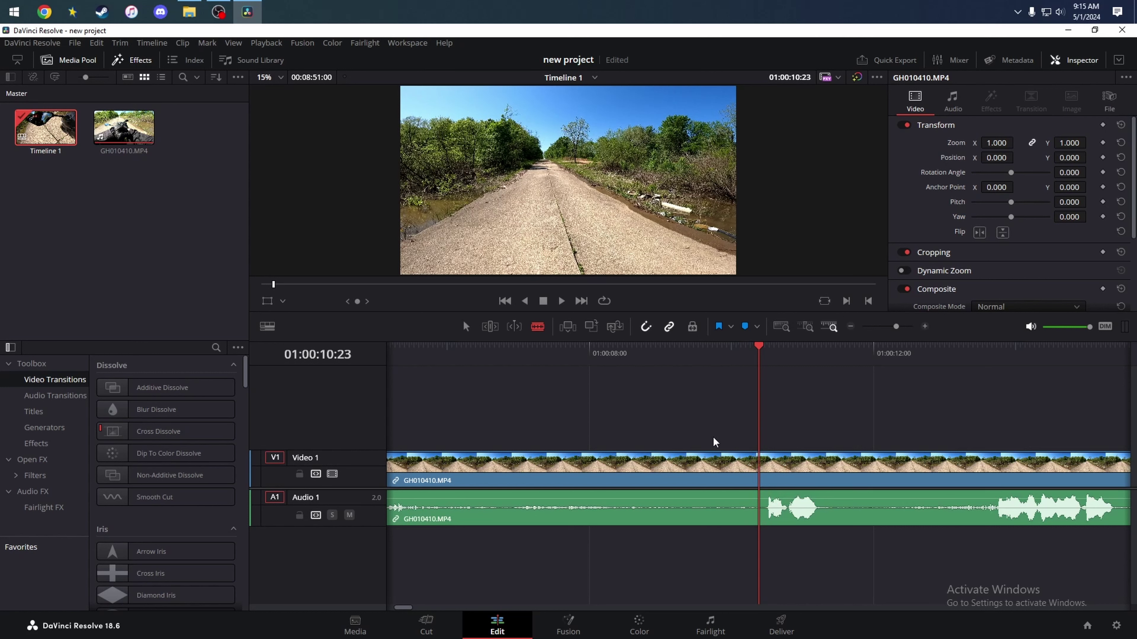
{"action": "left_click", "coordinate": [768, 478]}
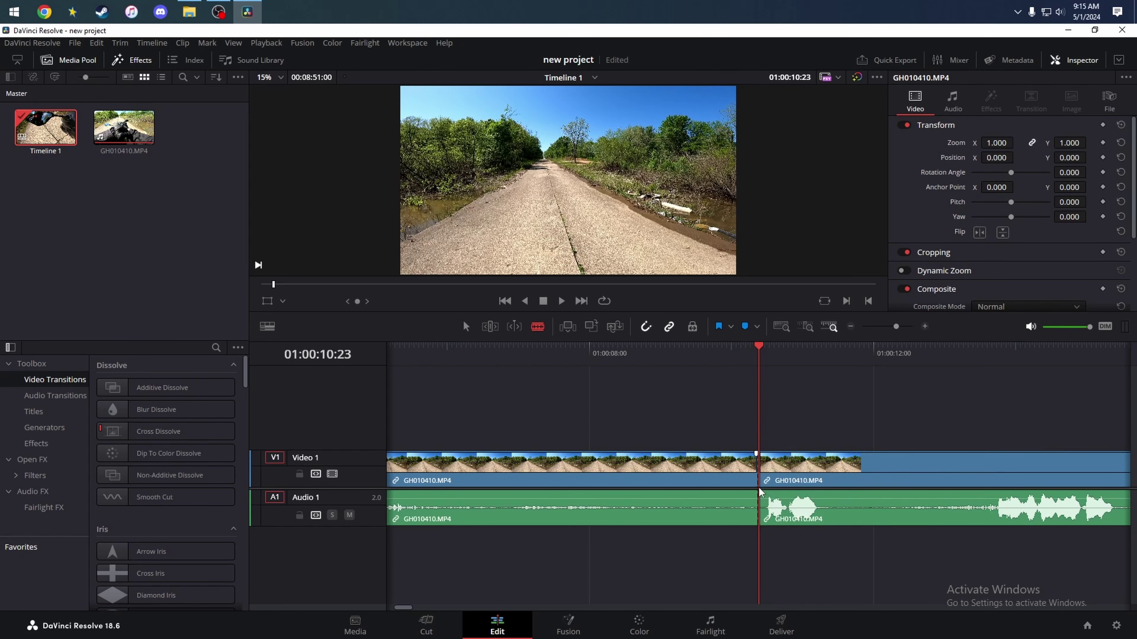
{"action": "left_click", "coordinate": [465, 326]}
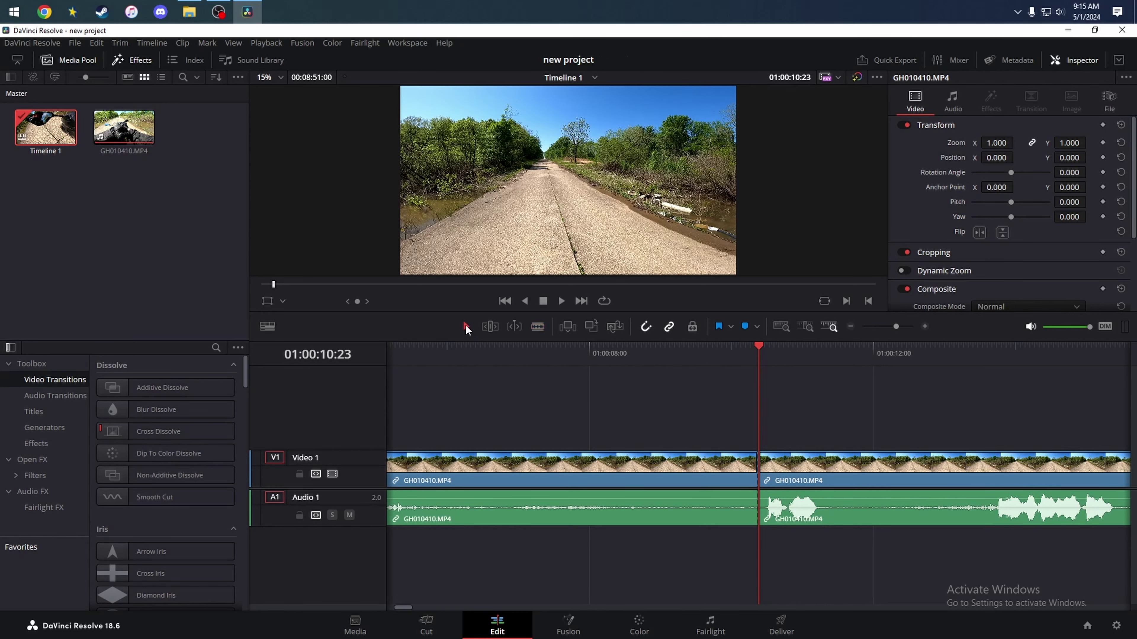
Ripple delete the opening segment before the cut so the remaining footage closes the gap
{"action": "left_click", "coordinate": [603, 467]}
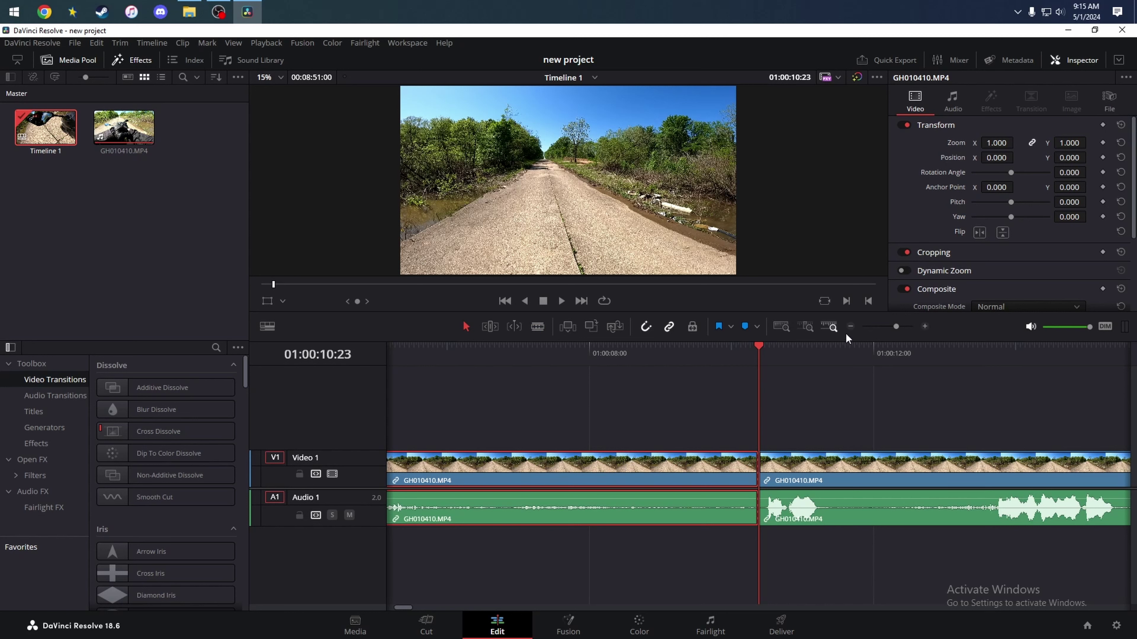
{"action": "left_click", "coordinate": [851, 326]}
{"action": "left_click", "coordinate": [851, 326]}
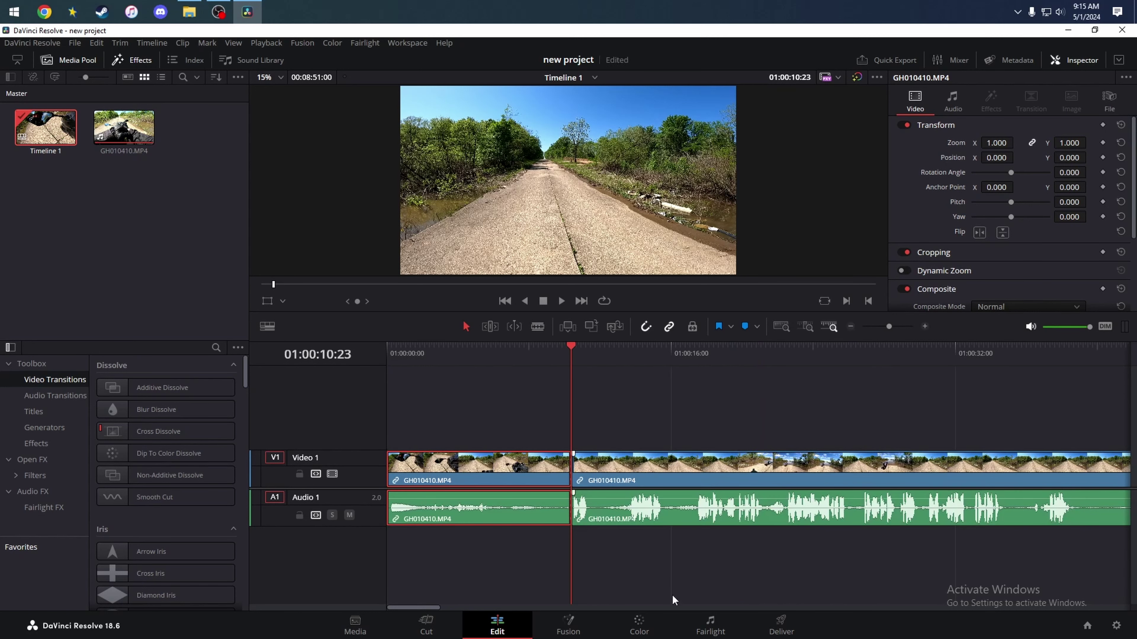
{"action": "right_click", "coordinate": [473, 467]}
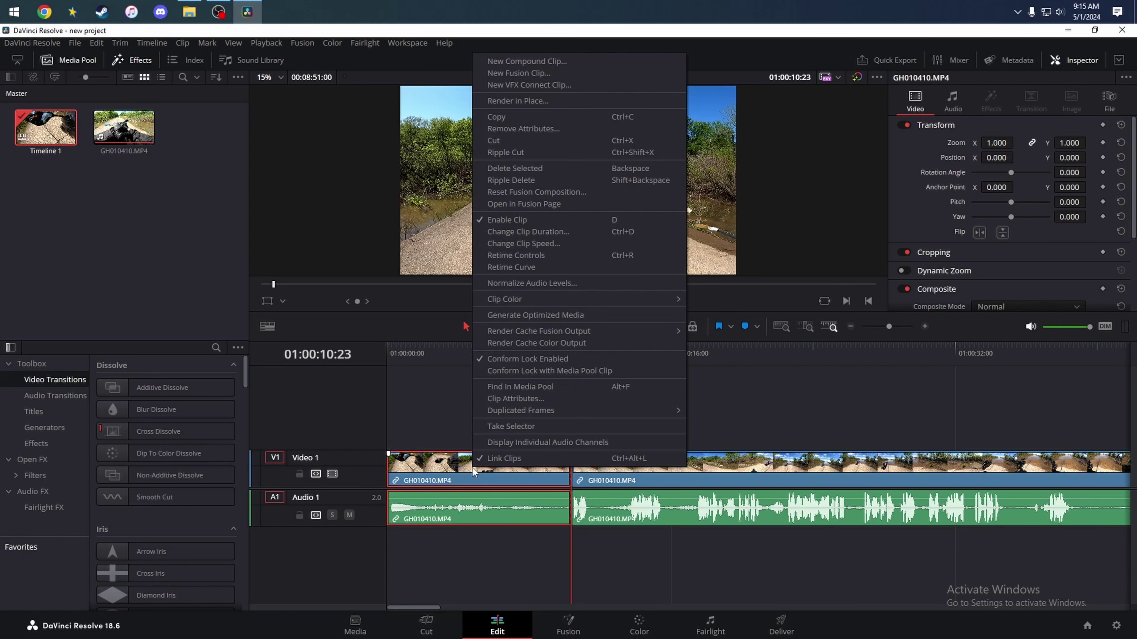
{"action": "left_click", "coordinate": [528, 180]}
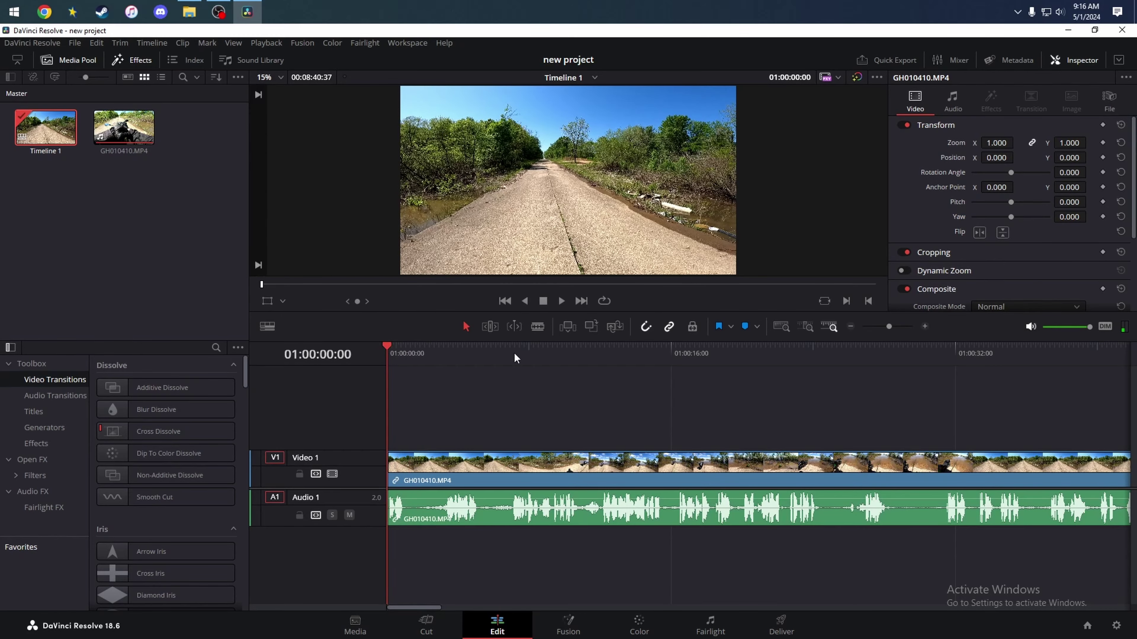
Cut out the section between about 14 and 19 seconds and move it onto a new Video 2 track, starting about 2 seconds in
{"action": "left_click", "coordinate": [562, 300]}
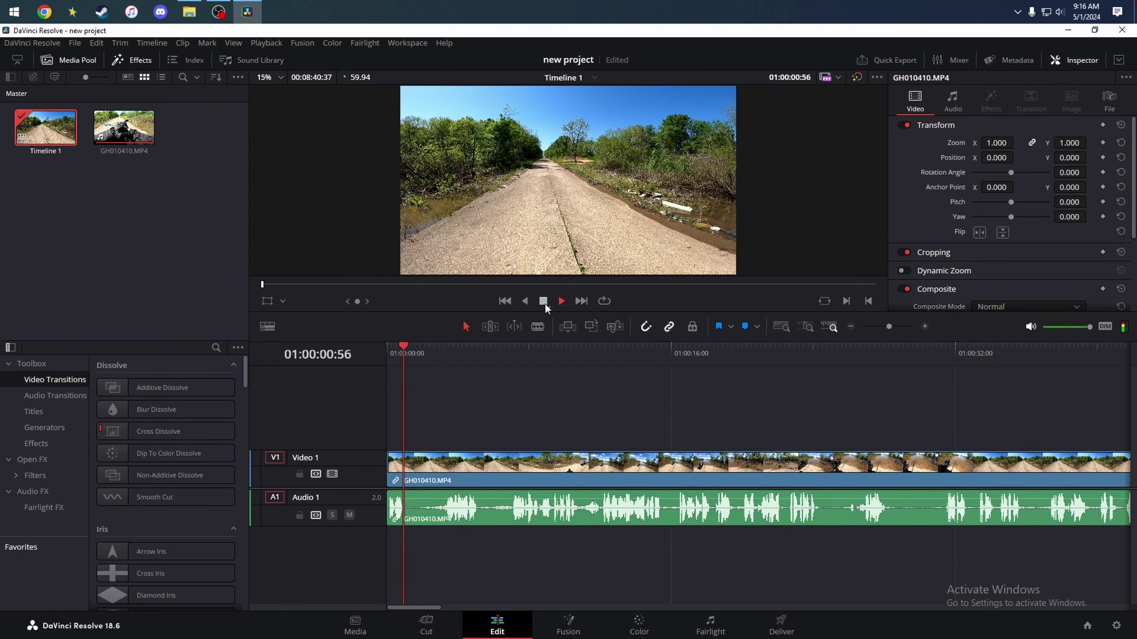
{"action": "left_click", "coordinate": [526, 303]}
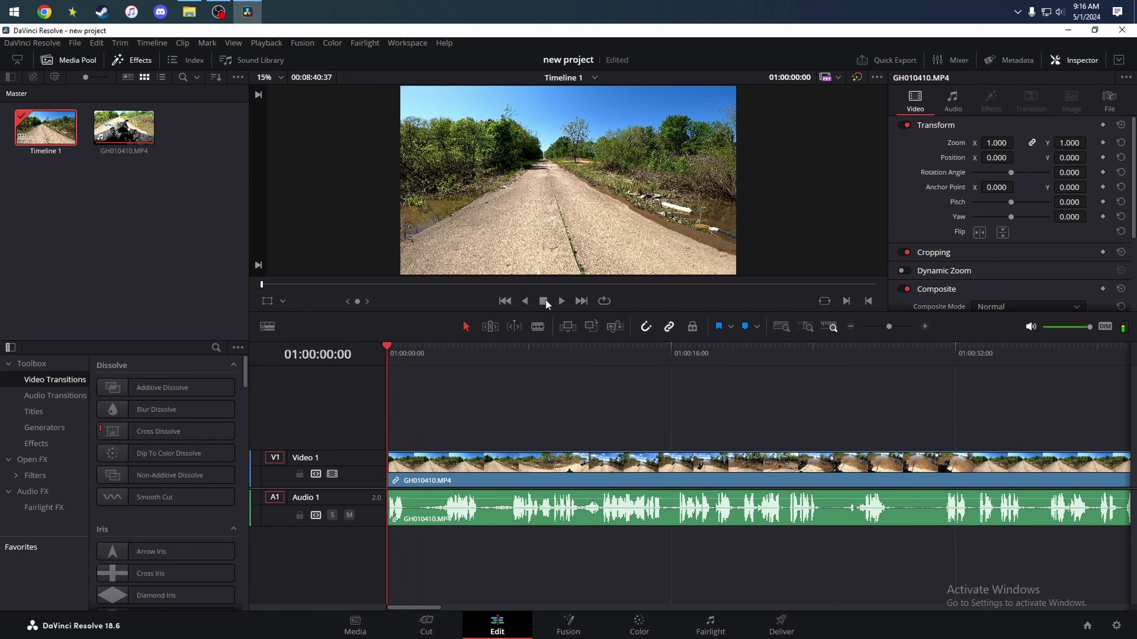
{"action": "left_click", "coordinate": [537, 326]}
{"action": "left_click", "coordinate": [638, 465]}
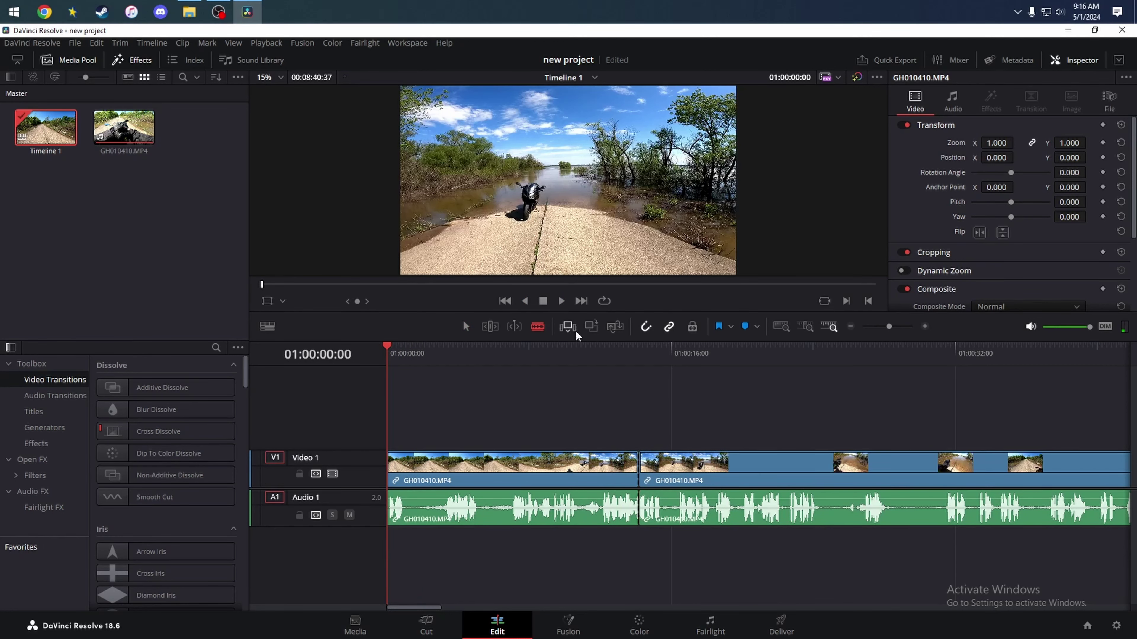
{"action": "left_click", "coordinate": [733, 466]}
{"action": "left_click", "coordinate": [466, 326]}
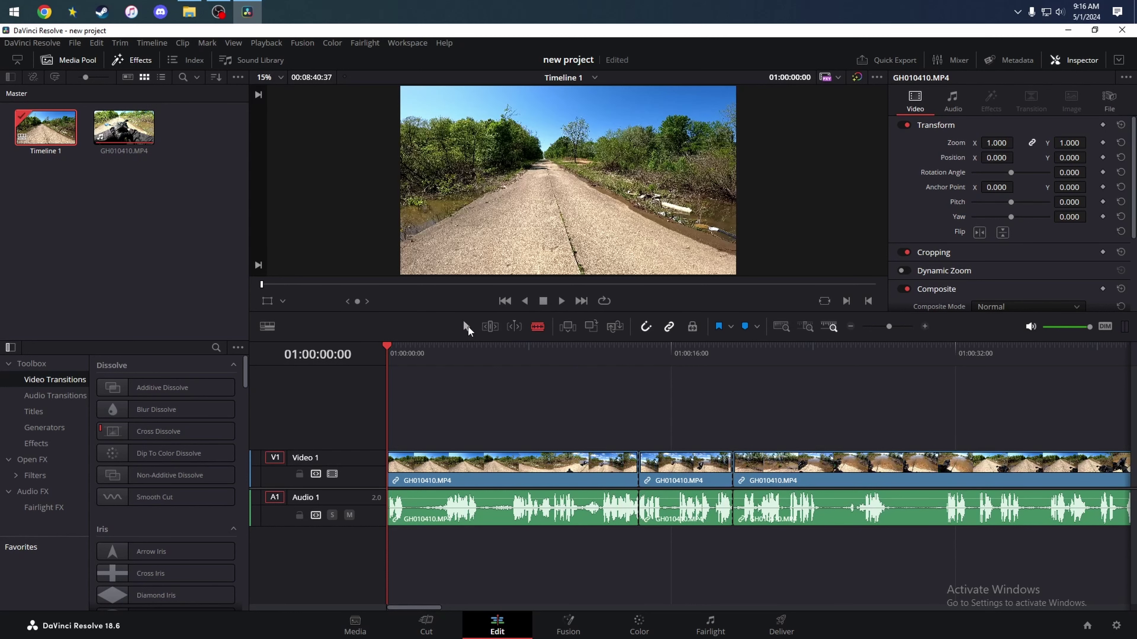
{"action": "left_click", "coordinate": [684, 473]}
{"action": "left_click_drag", "start_coordinate": [684, 473], "coordinate": [470, 416]}
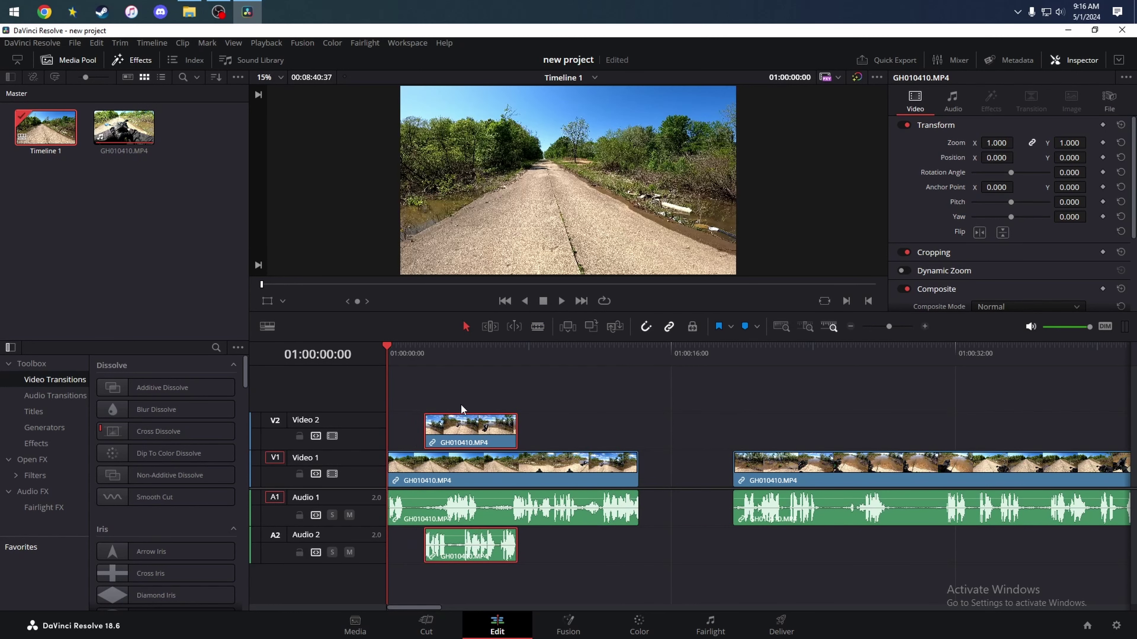
Split the first Video 1 clip at 01:00:03:06 and again at about 01:00:06 with the Blade tool
{"action": "left_click", "coordinate": [441, 353]}
{"action": "left_click", "coordinate": [467, 479]}
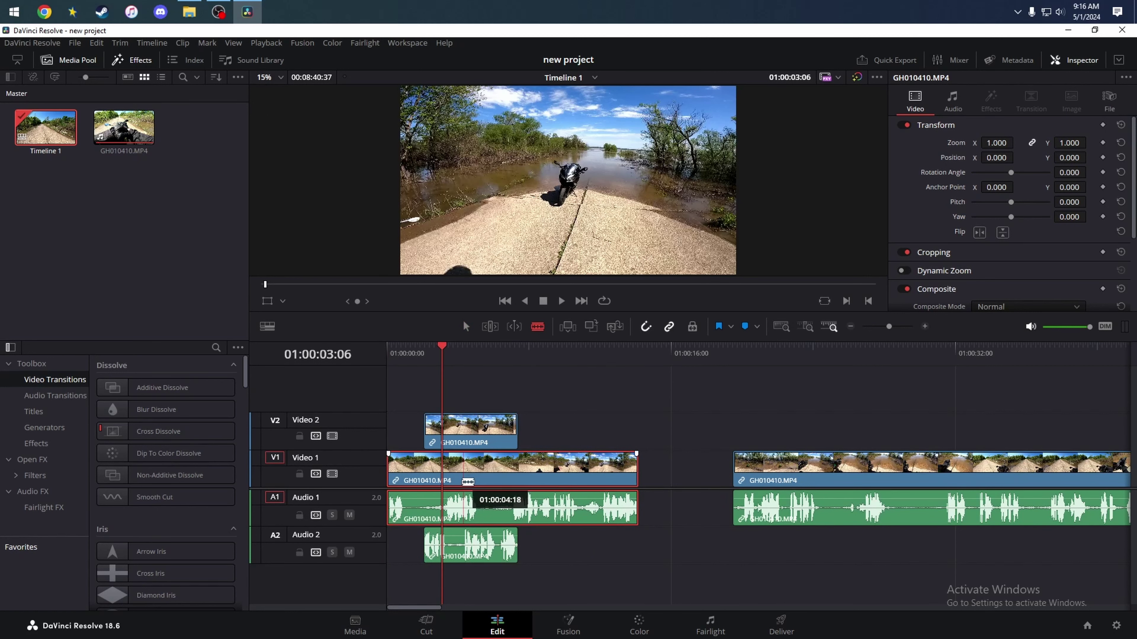
{"action": "left_click", "coordinate": [444, 470]}
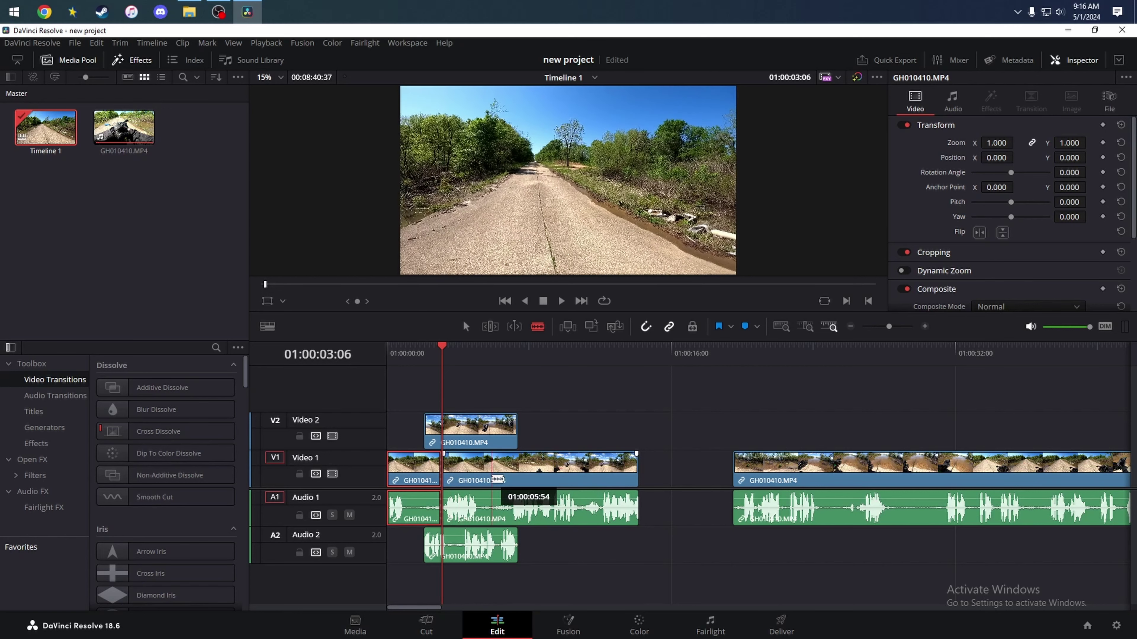
{"action": "left_click", "coordinate": [491, 470]}
{"action": "left_click", "coordinate": [466, 327]}
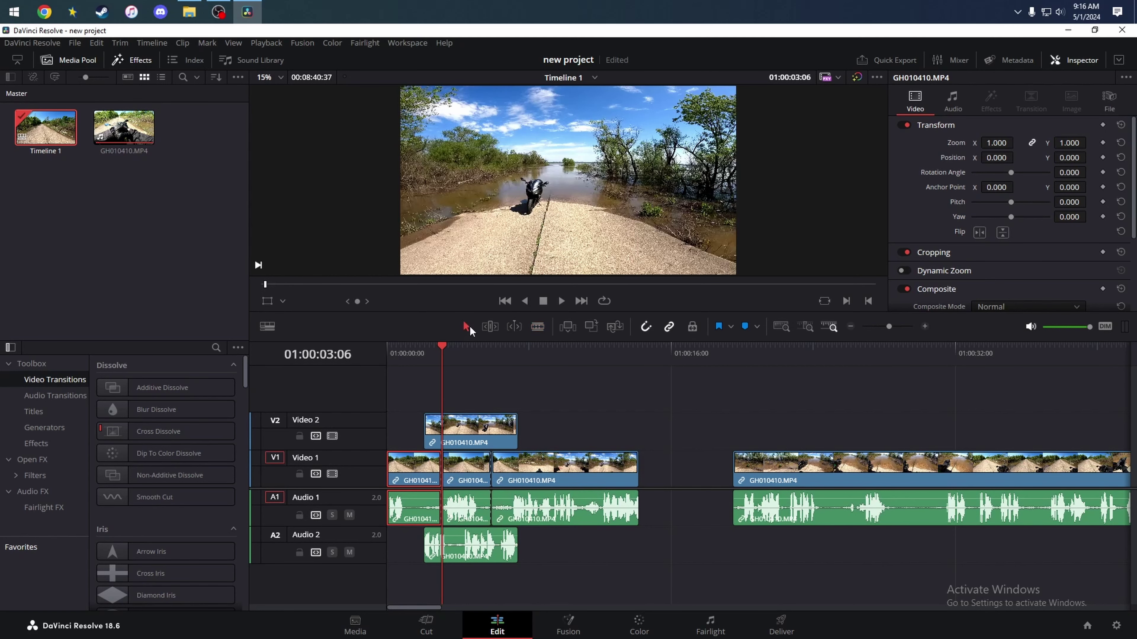
Ripple cut the short segment between the two new cuts on Video 1
{"action": "left_click", "coordinate": [466, 480]}
{"action": "right_click", "coordinate": [465, 480]}
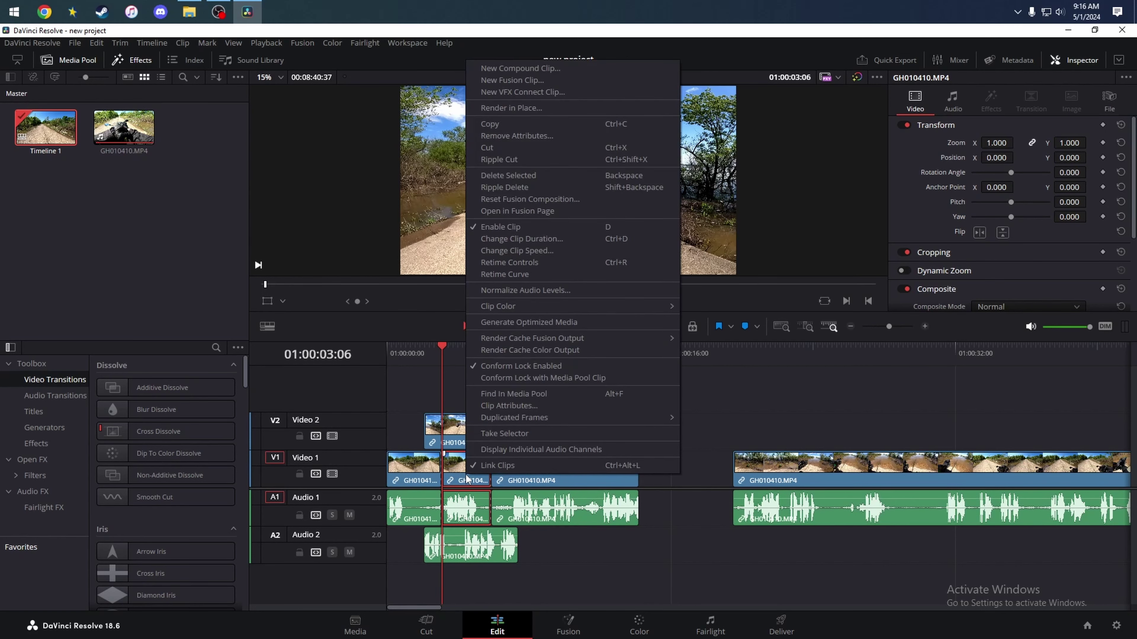
{"action": "left_click", "coordinate": [505, 159]}
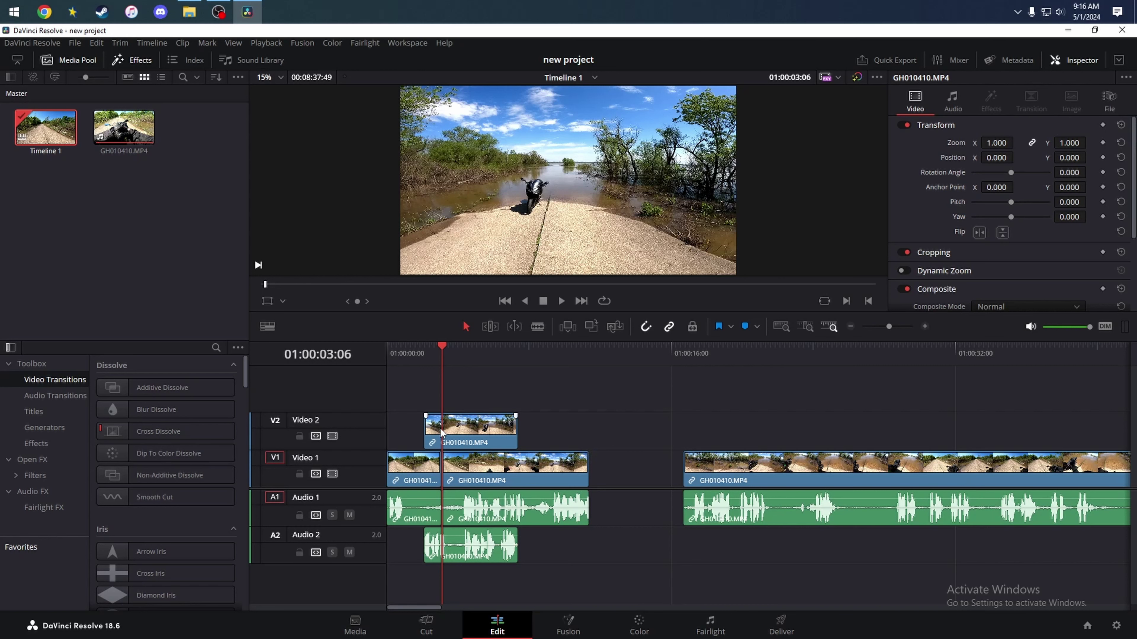
Move the second Video 1 segment to start at about 8 seconds, clear of its neighbouring clips, and save the project
{"action": "mouse_move", "coordinate": [455, 429]}
{"action": "left_mouse_down"}
{"action": "mouse_move", "coordinate": [490, 435]}
{"action": "mouse_move", "coordinate": [455, 436]}
{"action": "left_mouse_up"}
{"action": "left_click_drag", "start_coordinate": [467, 475], "coordinate": [552, 478]}
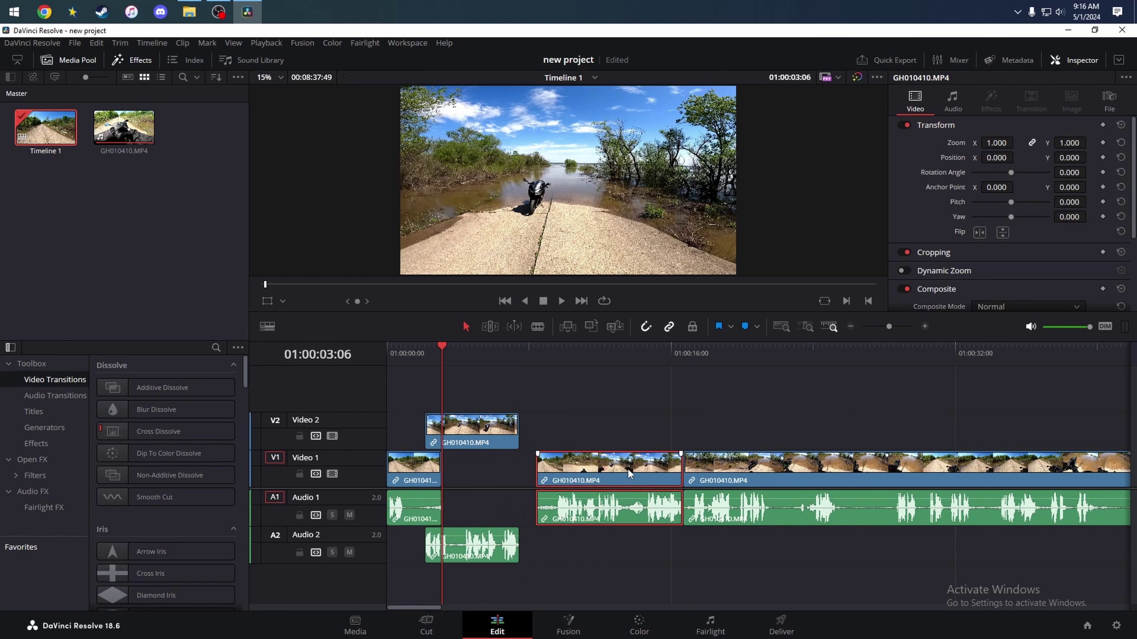
{"action": "left_click_drag", "start_coordinate": [462, 360], "coordinate": [492, 353]}
{"action": "left_click_drag", "start_coordinate": [569, 471], "coordinate": [599, 467]}
{"action": "left_click", "coordinate": [646, 326]}
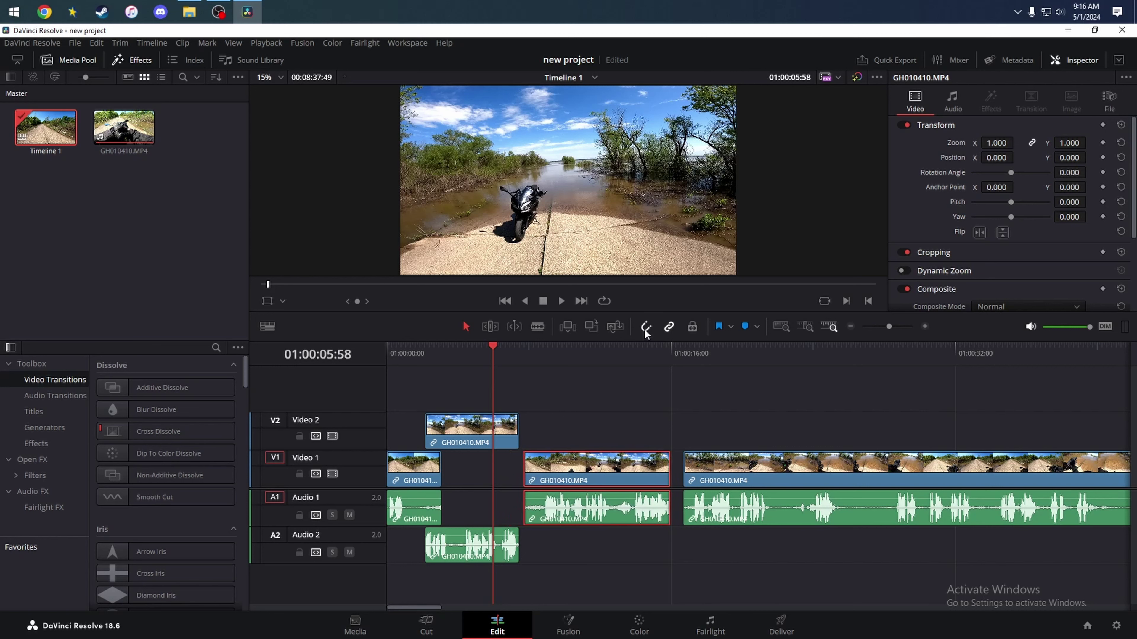
{"action": "key", "text": "ctrl+s"}
Play the Video 2 clip forwards and backwards around the 6-second mark to look for a cut point
{"action": "left_click", "coordinate": [471, 353]}
{"action": "left_click", "coordinate": [560, 301]}
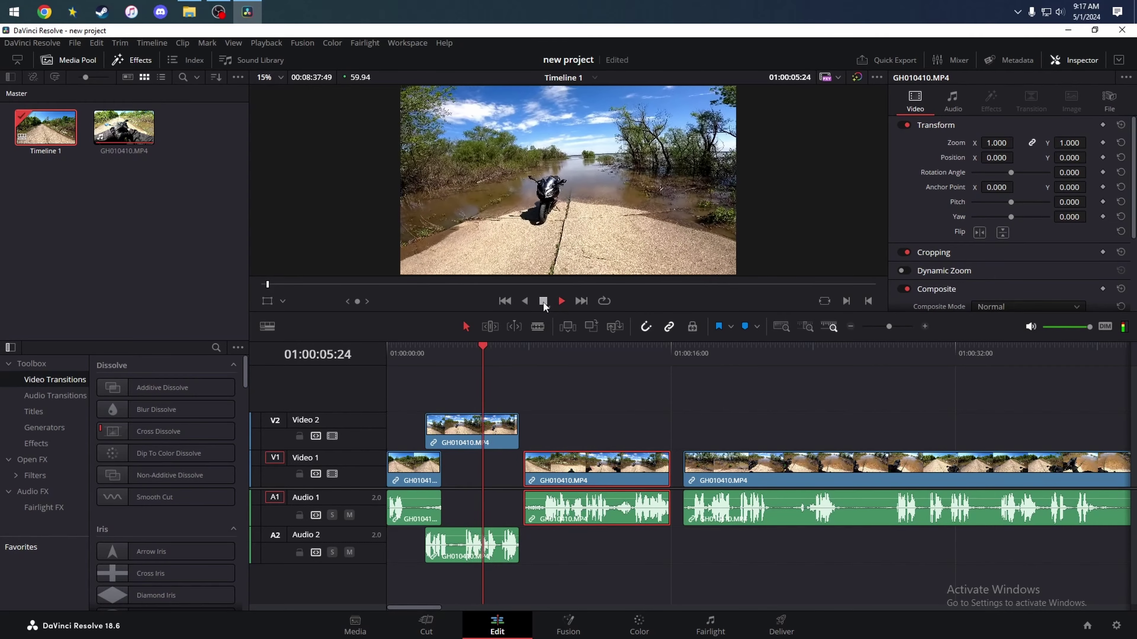
{"action": "left_click", "coordinate": [543, 301]}
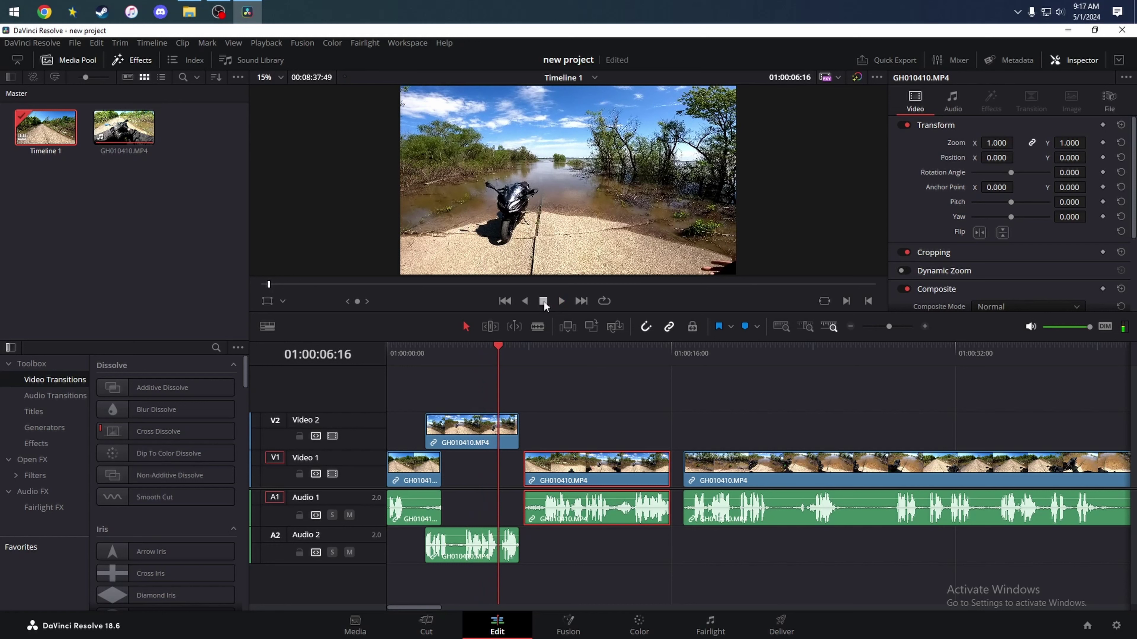
{"action": "left_click", "coordinate": [525, 301]}
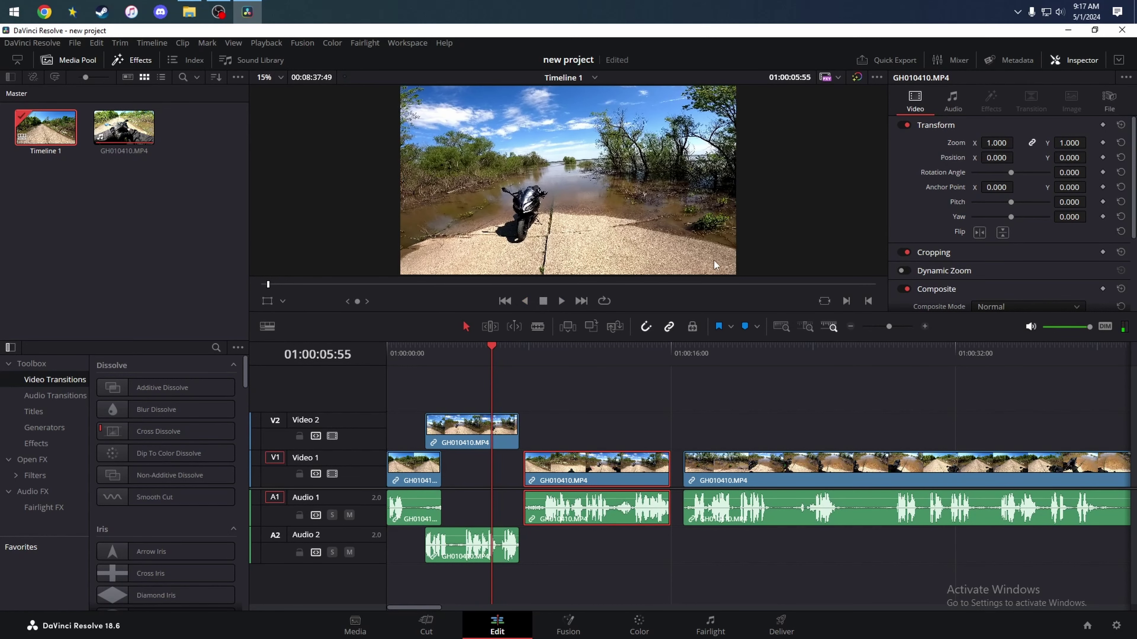
{"action": "left_click", "coordinate": [561, 301]}
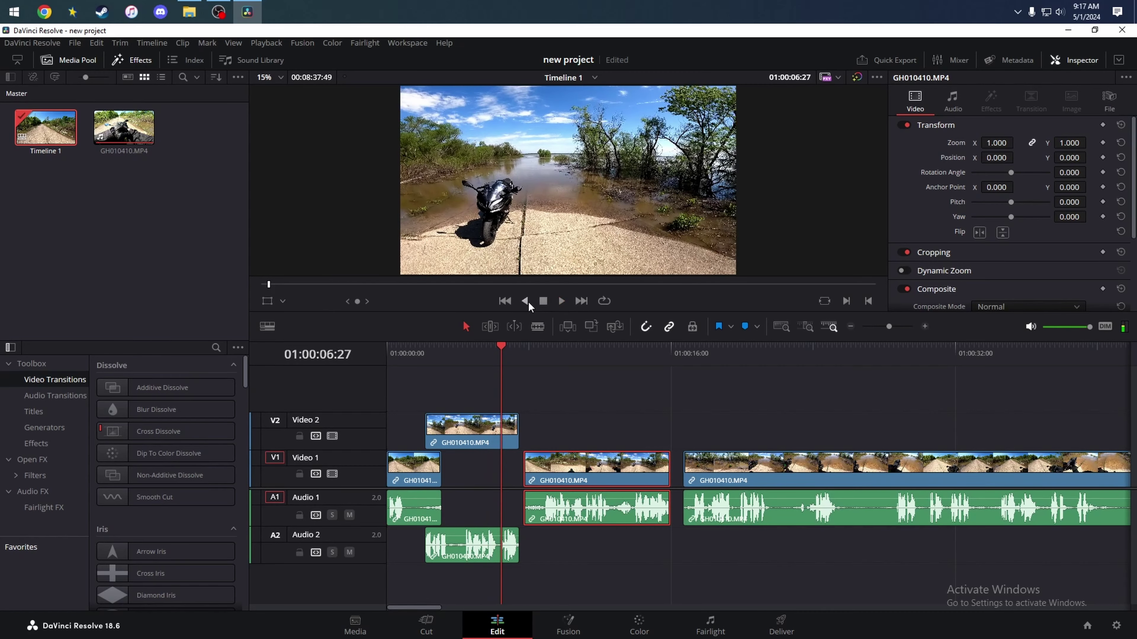
{"action": "left_click", "coordinate": [526, 301]}
{"action": "left_click", "coordinate": [544, 300]}
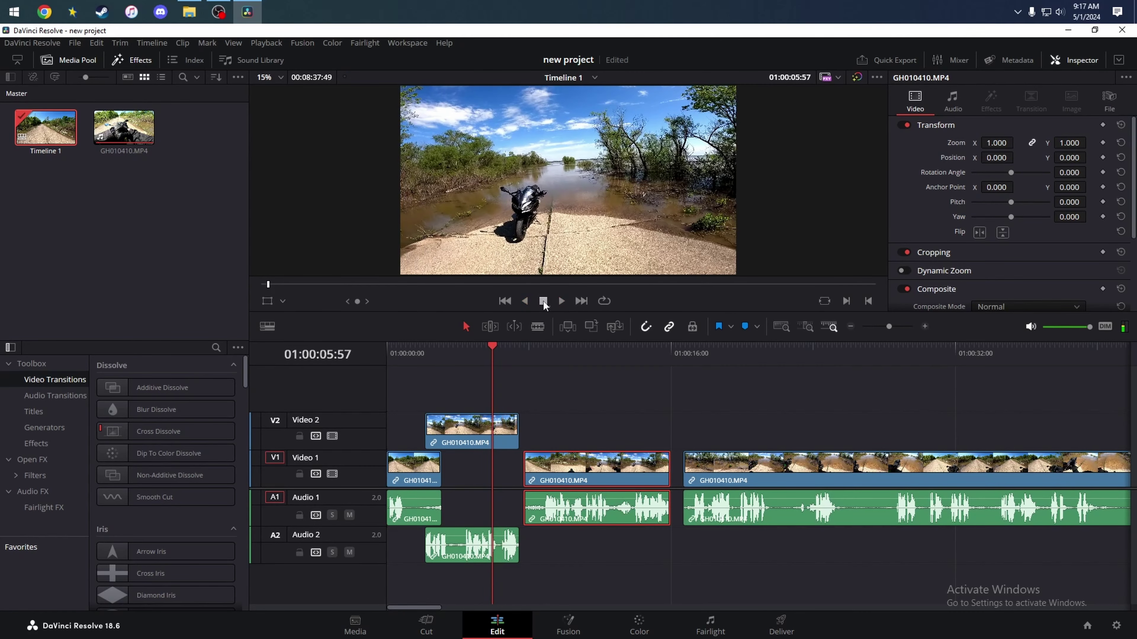
Split the Video 2 clip at 01:00:06:10 with the Blade tool and return to the selection tool
{"action": "left_click", "coordinate": [925, 326]}
{"action": "left_click", "coordinate": [925, 327]}
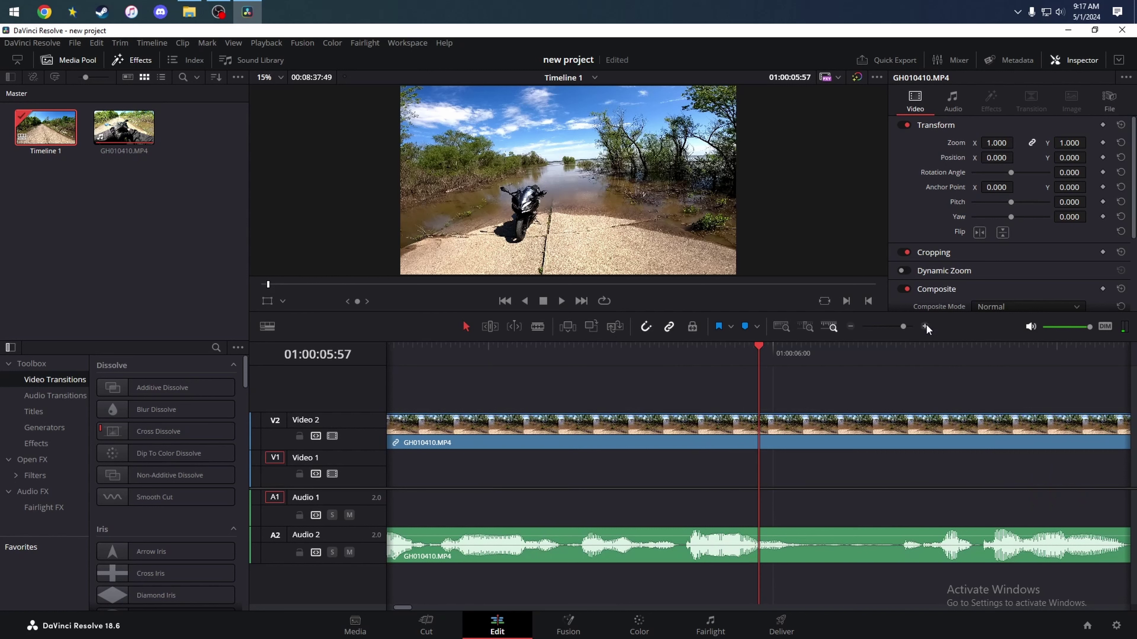
{"action": "left_click", "coordinate": [925, 326]}
{"action": "left_click_drag", "start_coordinate": [763, 349], "coordinate": [1042, 347]}
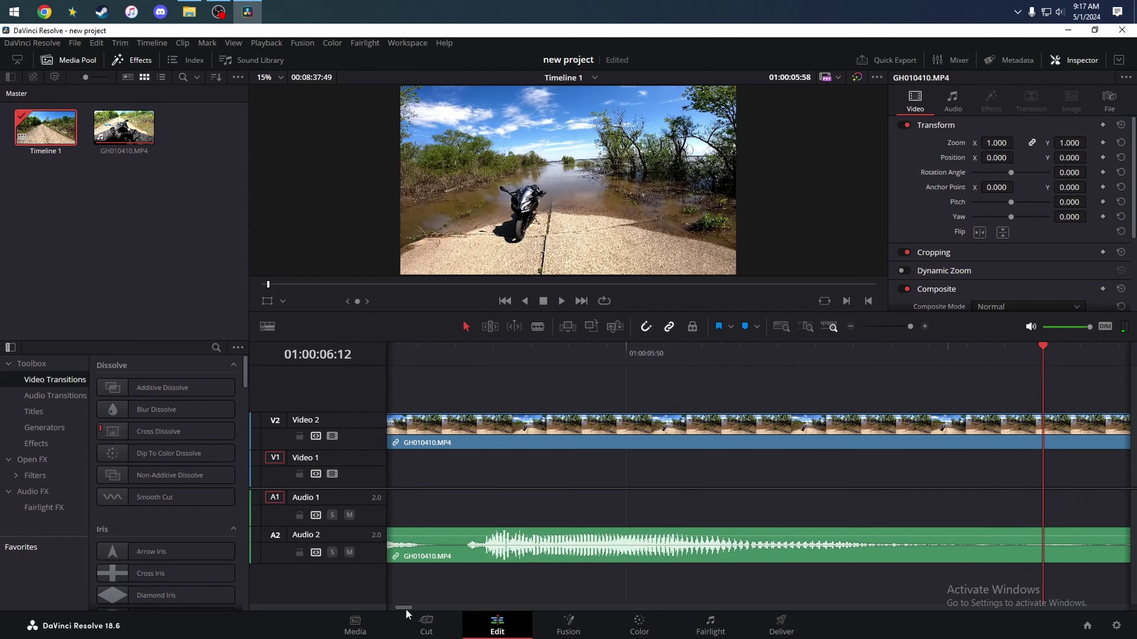
{"action": "left_click_drag", "start_coordinate": [405, 609], "coordinate": [407, 609]}
{"action": "left_click", "coordinate": [851, 327]}
{"action": "left_click", "coordinate": [850, 326]}
{"action": "left_click", "coordinate": [850, 327]}
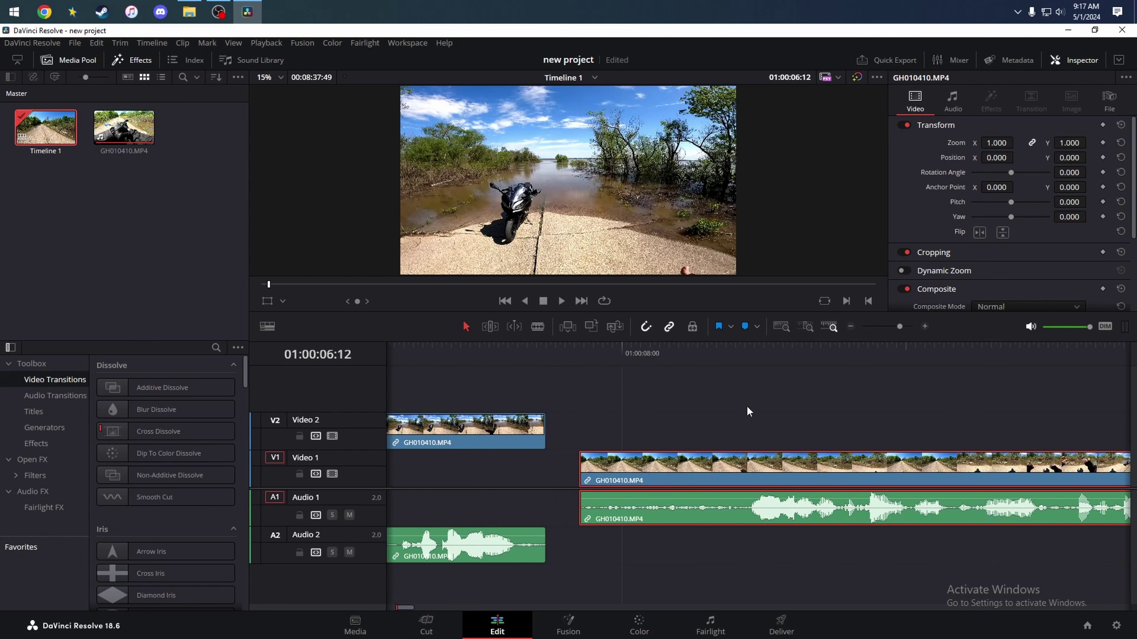
{"action": "left_click", "coordinate": [923, 327]}
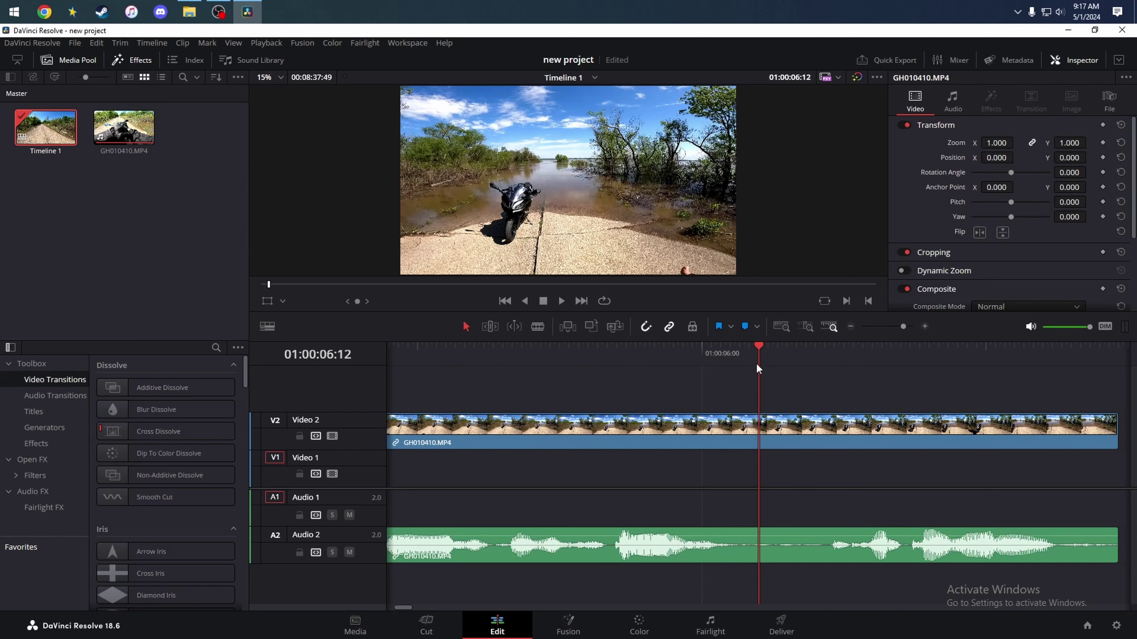
{"action": "left_click", "coordinate": [759, 352]}
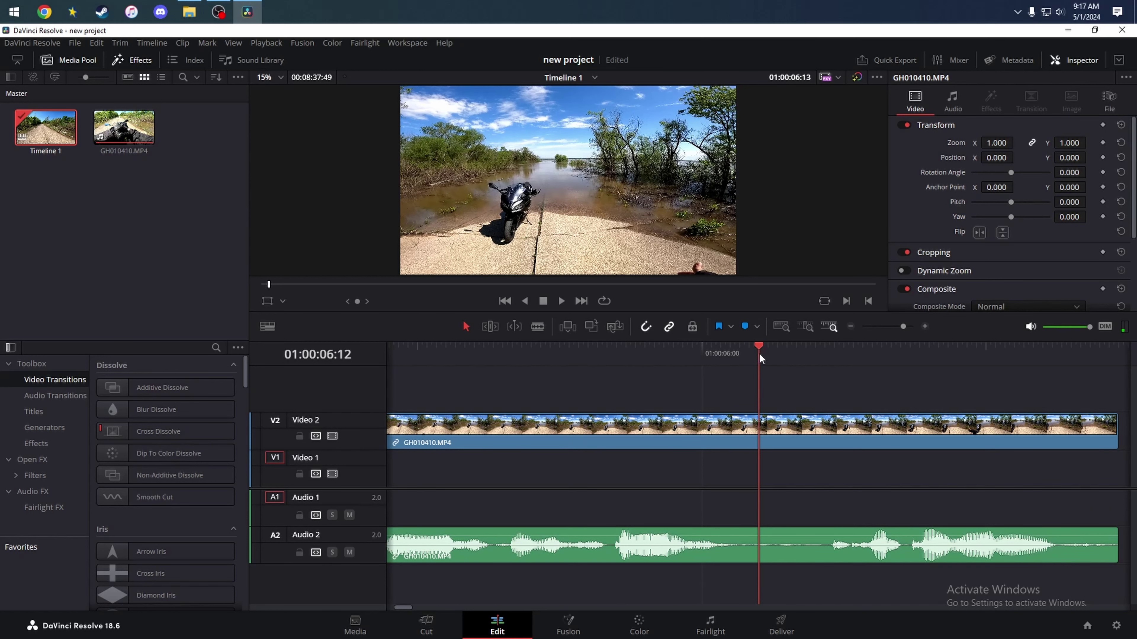
{"action": "left_click_drag", "start_coordinate": [759, 353], "coordinate": [748, 354]}
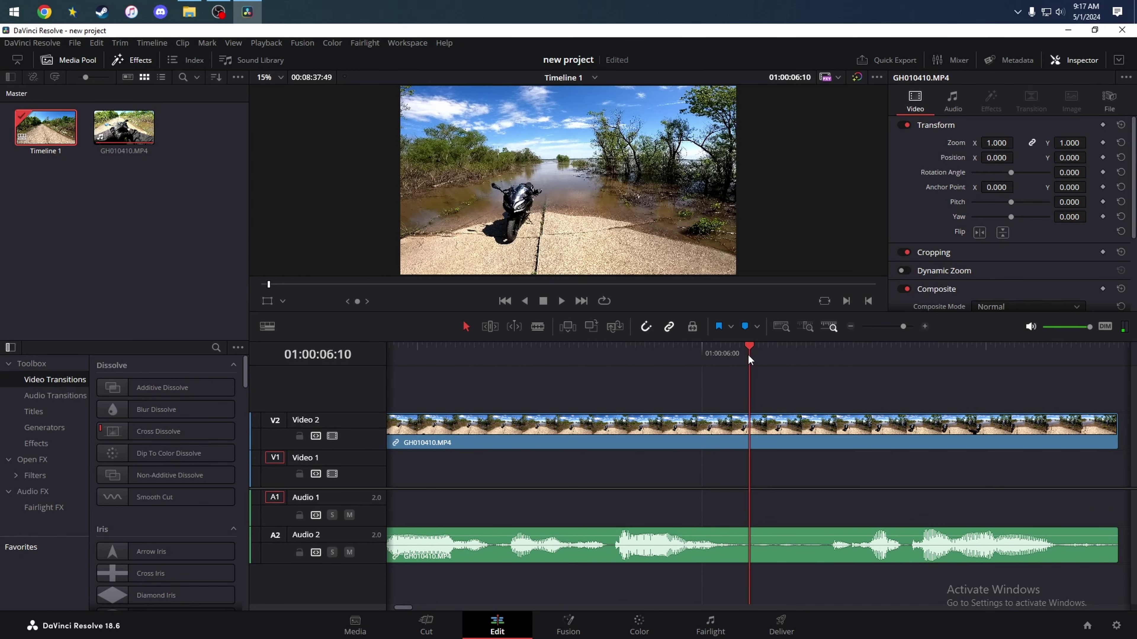
{"action": "left_click", "coordinate": [538, 326]}
{"action": "left_click", "coordinate": [760, 426]}
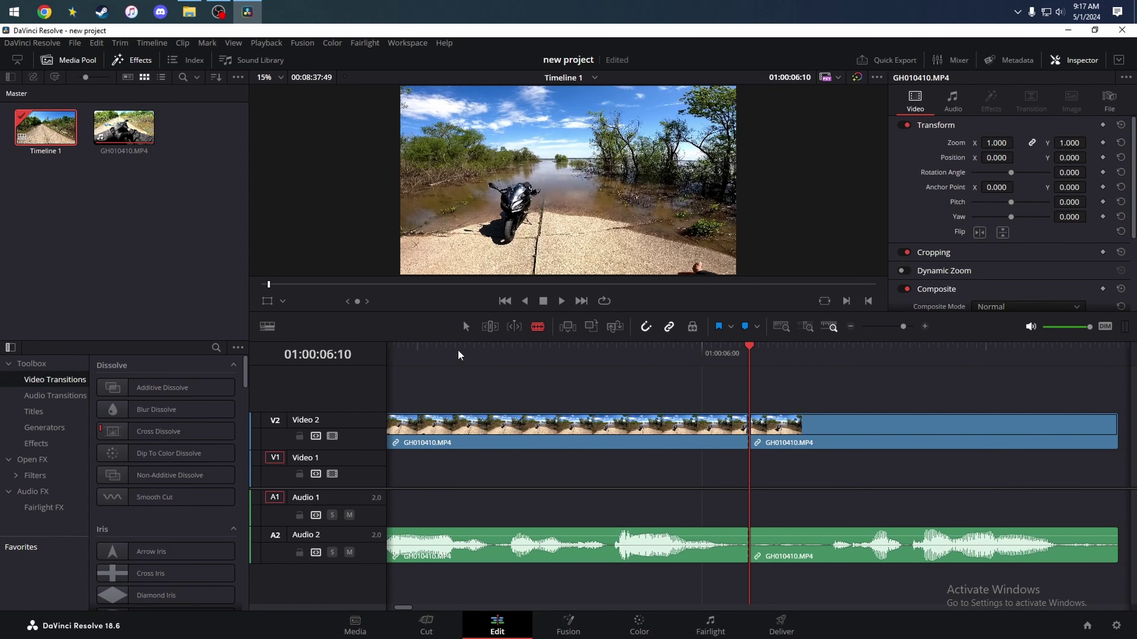
{"action": "key", "text": "a"}
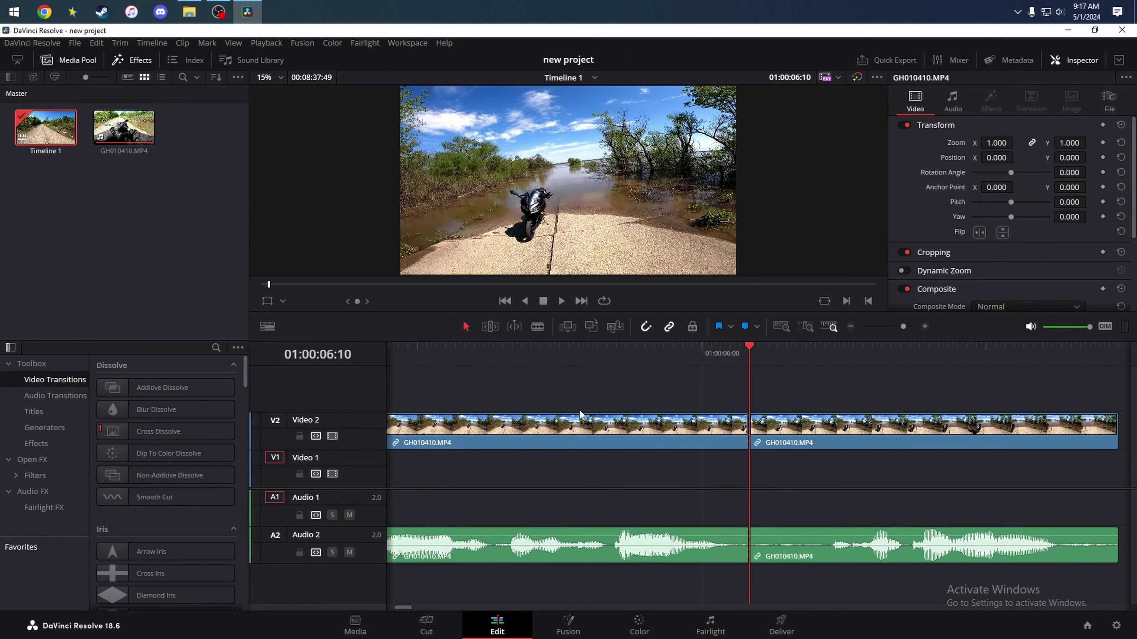
Undo all the cuts and clip moves, back to the single uncut clip on Video 1
{"action": "left_click", "coordinate": [850, 327]}
{"action": "left_click", "coordinate": [850, 326]}
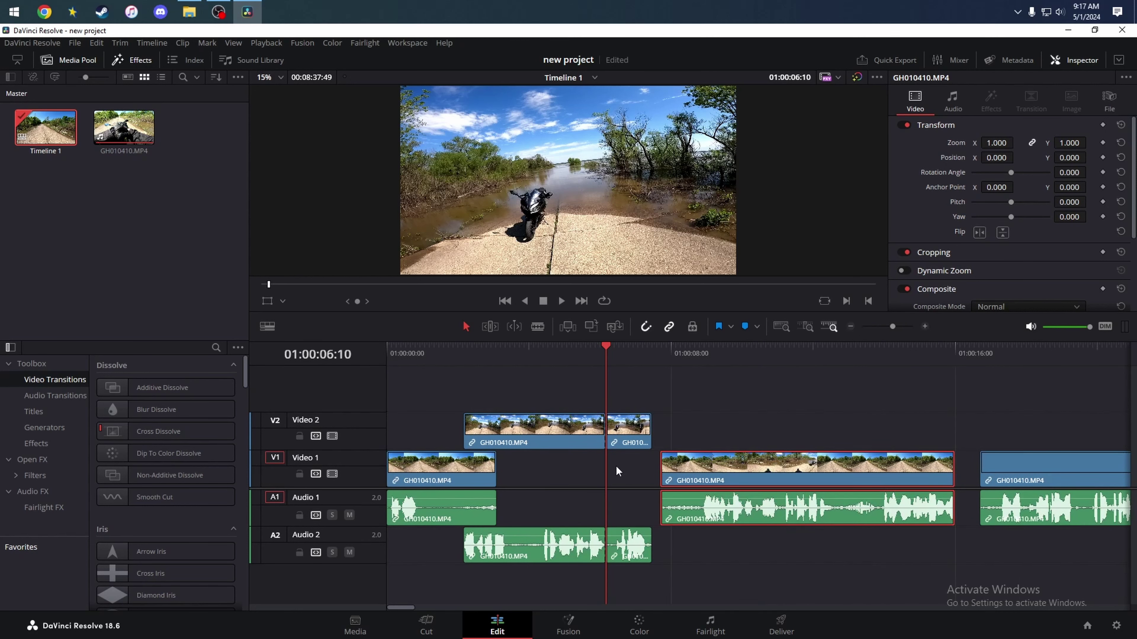
{"action": "left_click", "coordinate": [631, 512]}
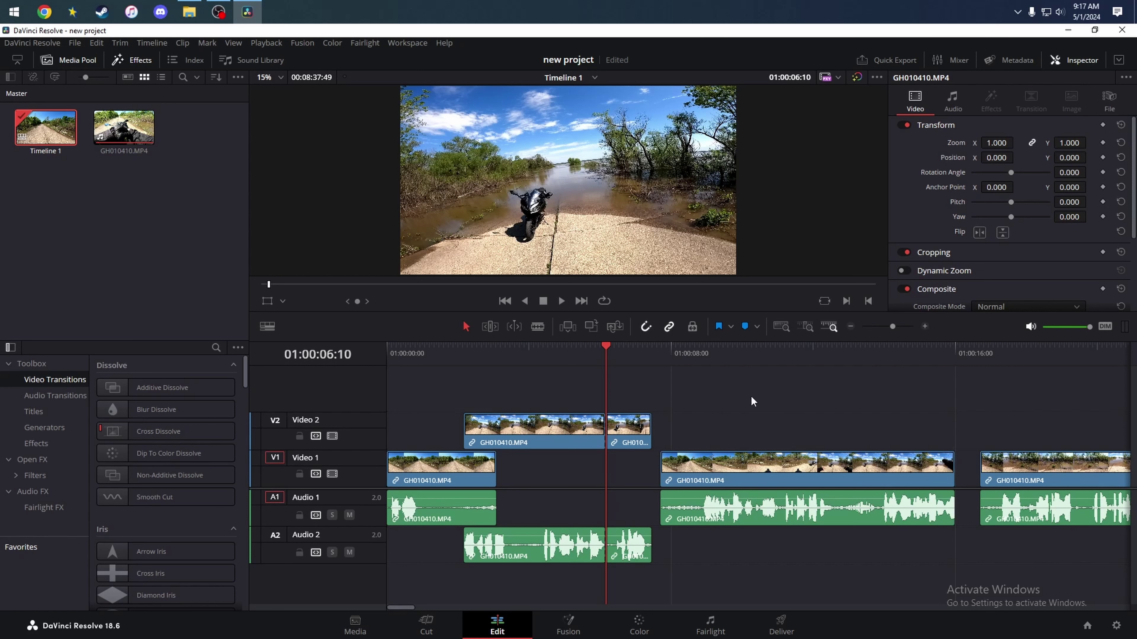
{"action": "key", "text": "ctrl+z"}
{"action": "key", "text": "ctrl+z"}
{"action": "key", "text": "ctrl+z"}
{"action": "key", "text": "ctrl+z"}
{"action": "key", "text": "ctrl+z"}
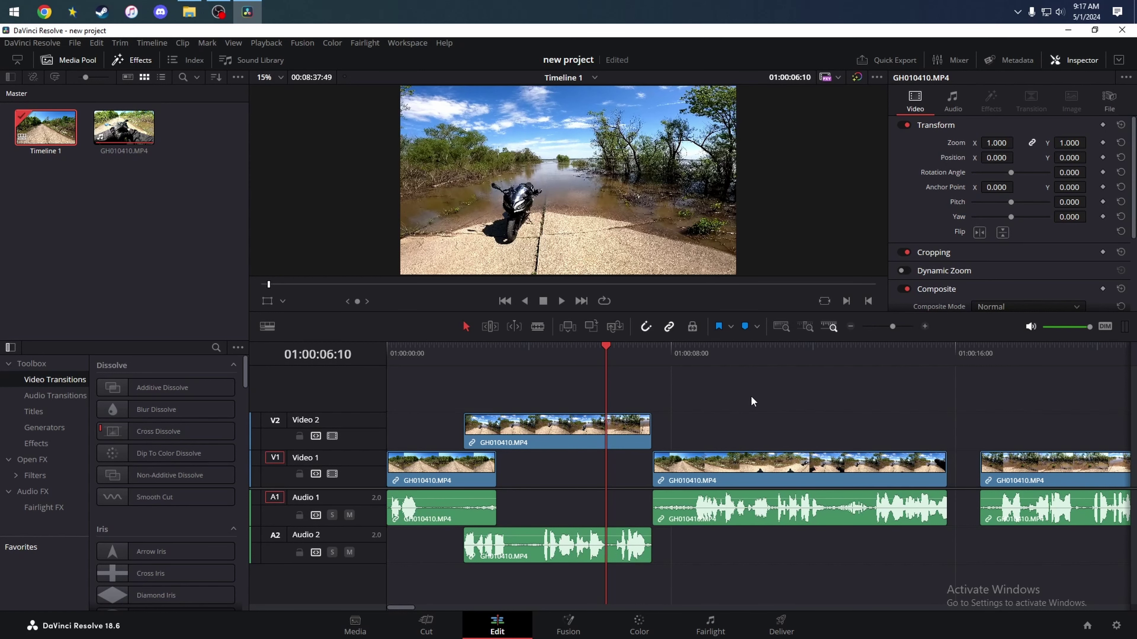
{"action": "key", "text": "ctrl+z"}
{"action": "key", "text": "ctrl+z"}
{"action": "key", "text": "ctrl+z"}
{"action": "key", "text": "ctrl+z"}
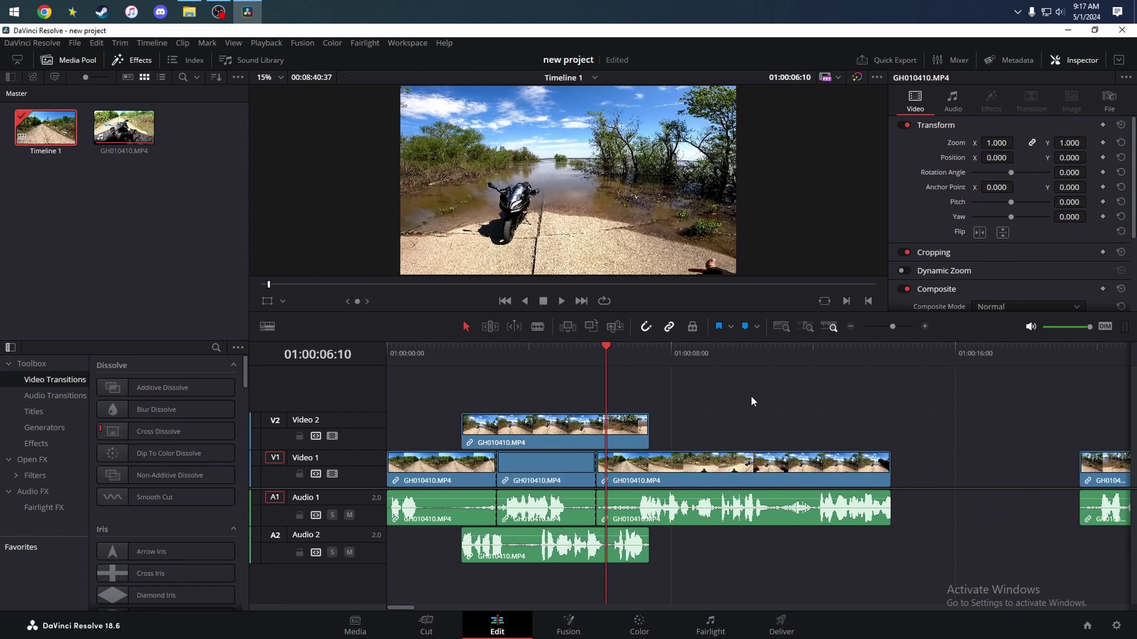
{"action": "key", "text": "ctrl+z"}
{"action": "key", "text": "ctrl+z"}
{"action": "key", "text": "ctrl+z"}
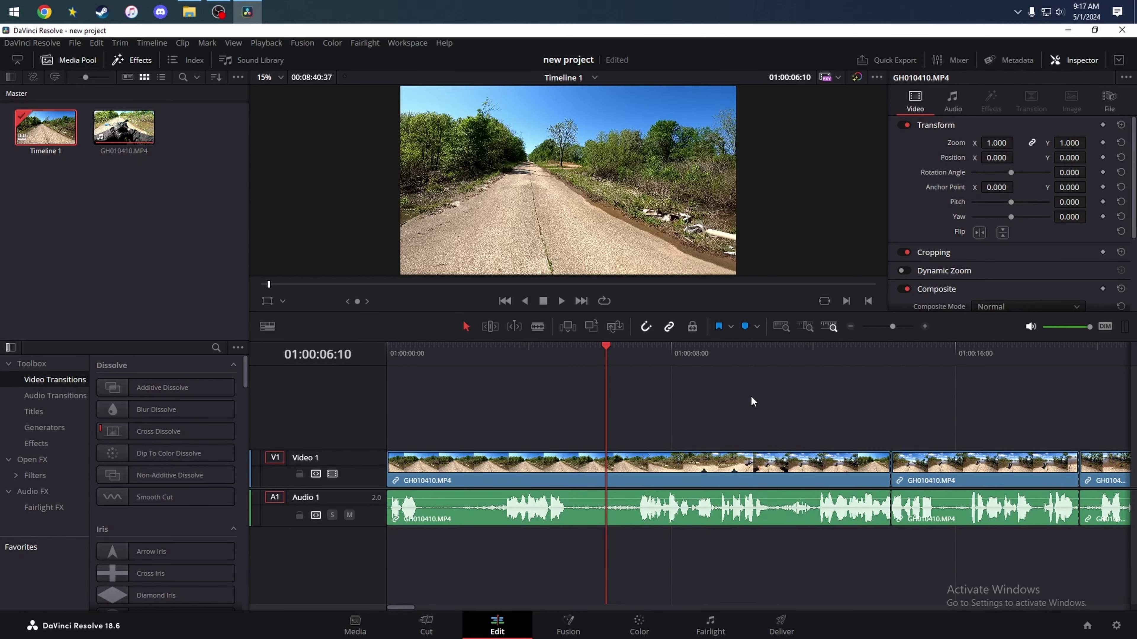
{"action": "key", "text": "ctrl+z"}
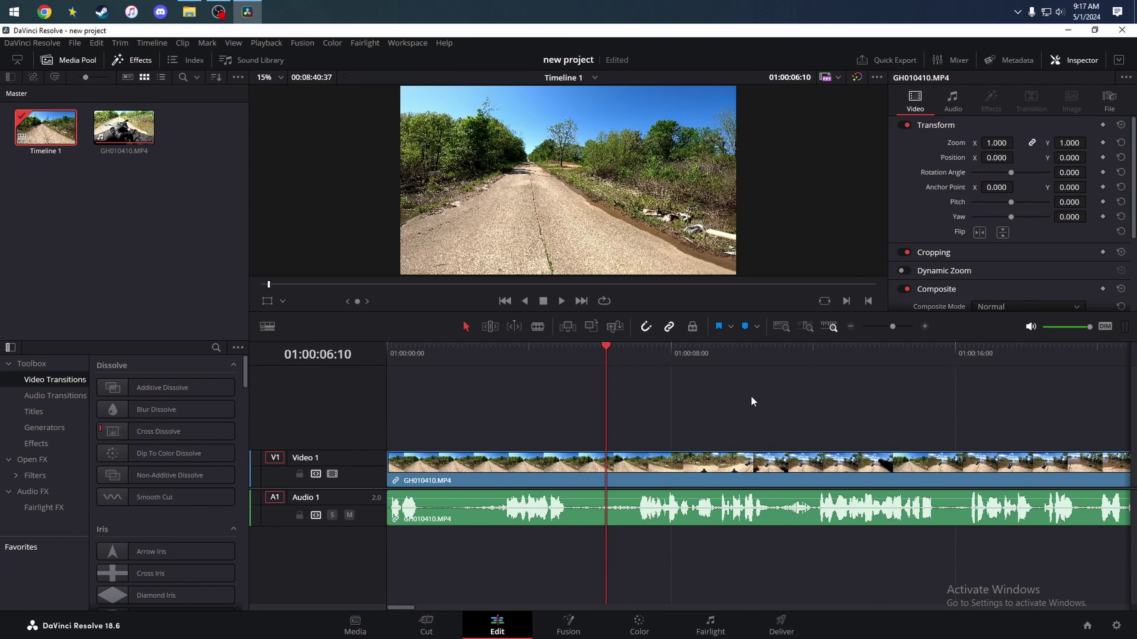
Add a fade-in of about 3 seconds to the start of the Video 1 clip and play it back
{"action": "left_click", "coordinate": [388, 352]}
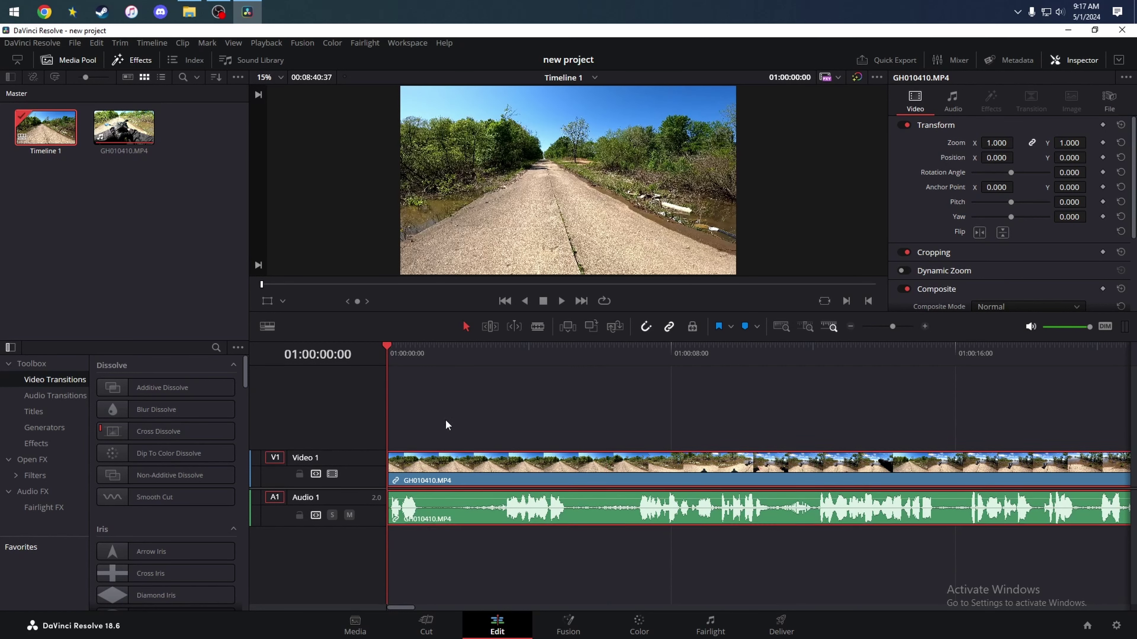
{"action": "left_click", "coordinate": [424, 353]}
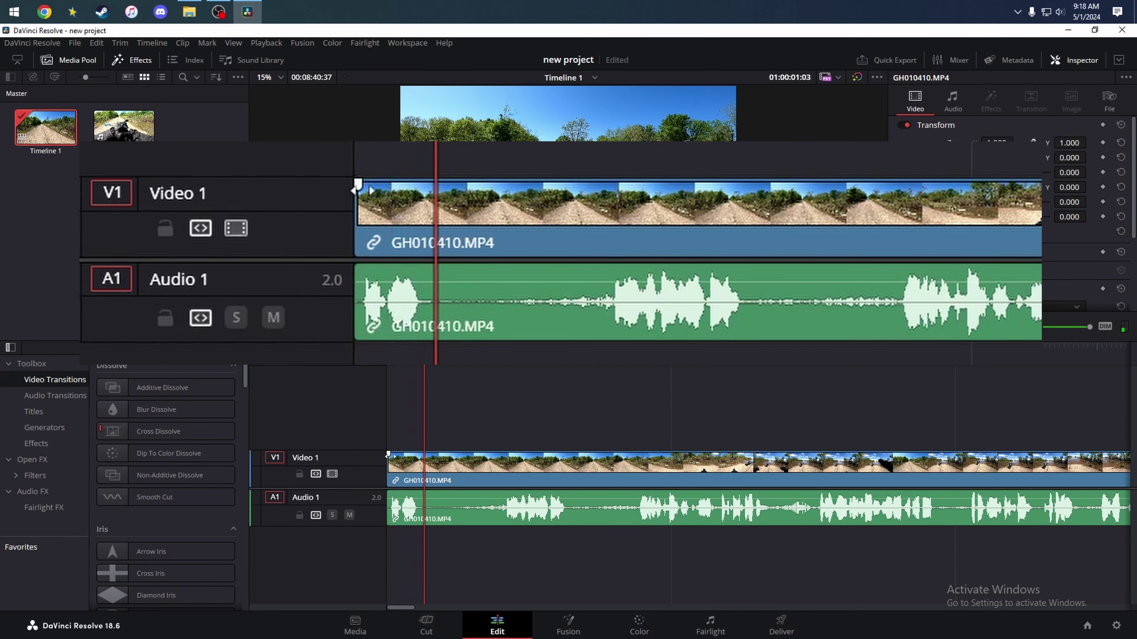
{"action": "left_click_drag", "start_coordinate": [388, 454], "coordinate": [503, 455]}
{"action": "left_click_drag", "start_coordinate": [424, 354], "coordinate": [386, 354]}
{"action": "key", "text": "space"}
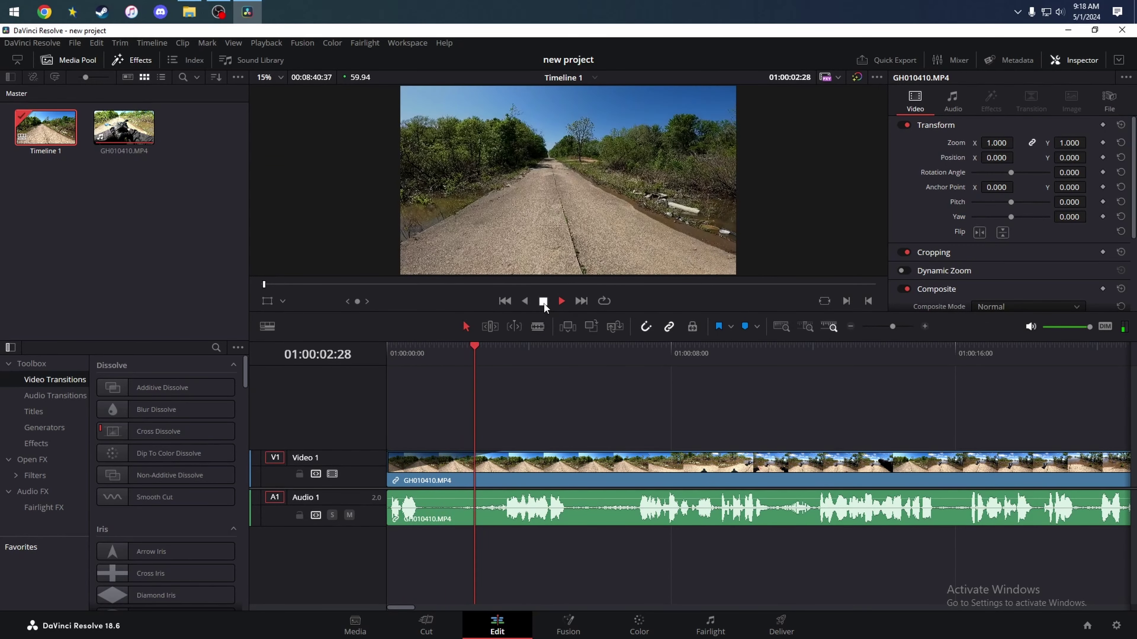
{"action": "key", "text": "space"}
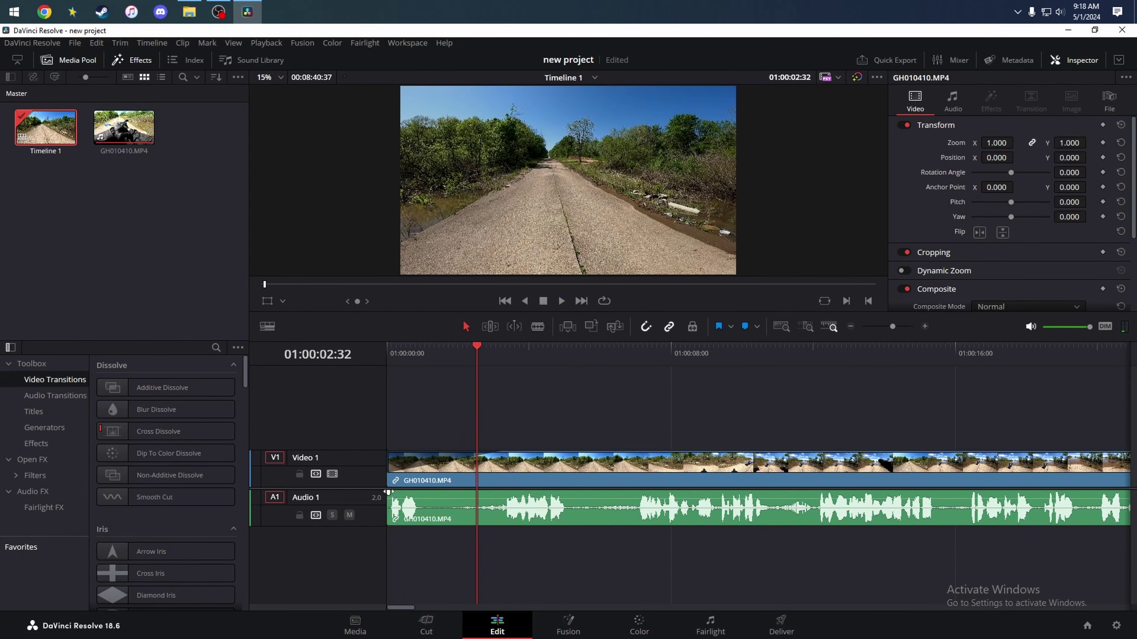
Add a fade-in of about 3 seconds to the Audio 1 clip, and try a clip volume of 2.14 before resetting it
{"action": "mouse_move", "coordinate": [388, 493]}
{"action": "left_mouse_down"}
{"action": "mouse_move", "coordinate": [502, 493]}
{"action": "mouse_move", "coordinate": [443, 498]}
{"action": "left_mouse_up"}
{"action": "left_click", "coordinate": [458, 510]}
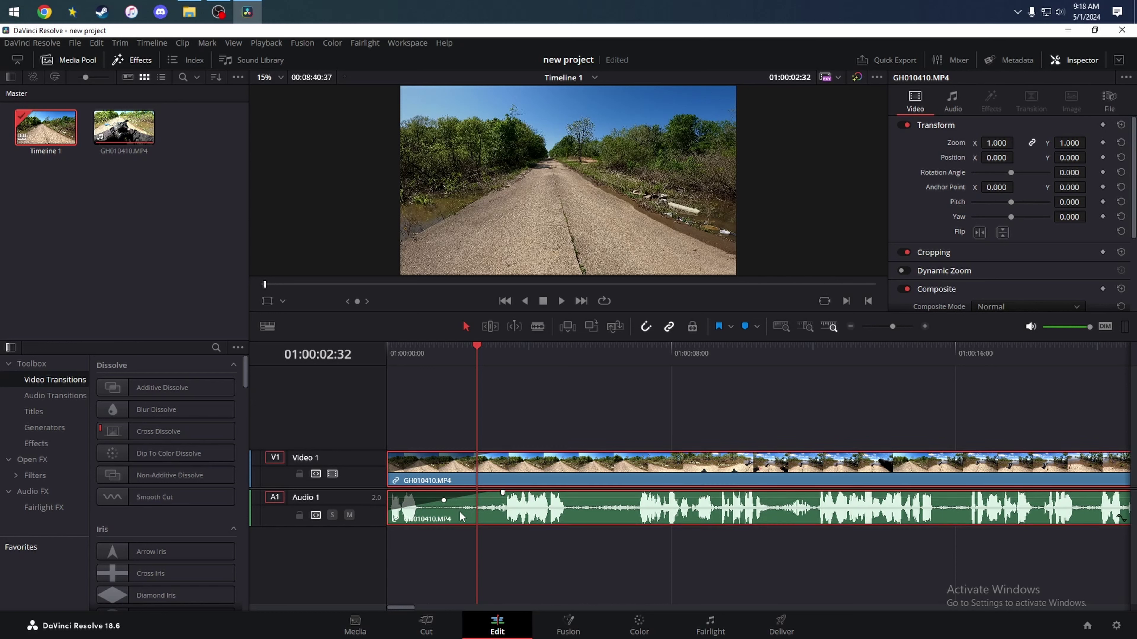
{"action": "left_click", "coordinate": [954, 102]}
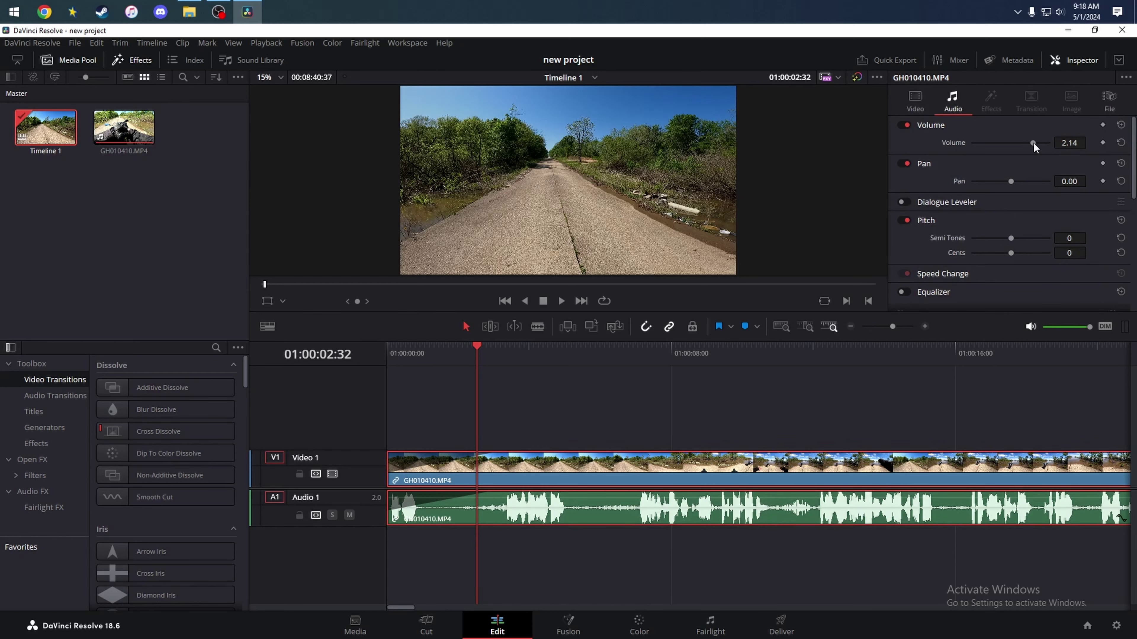
{"action": "left_click", "coordinate": [1121, 143]}
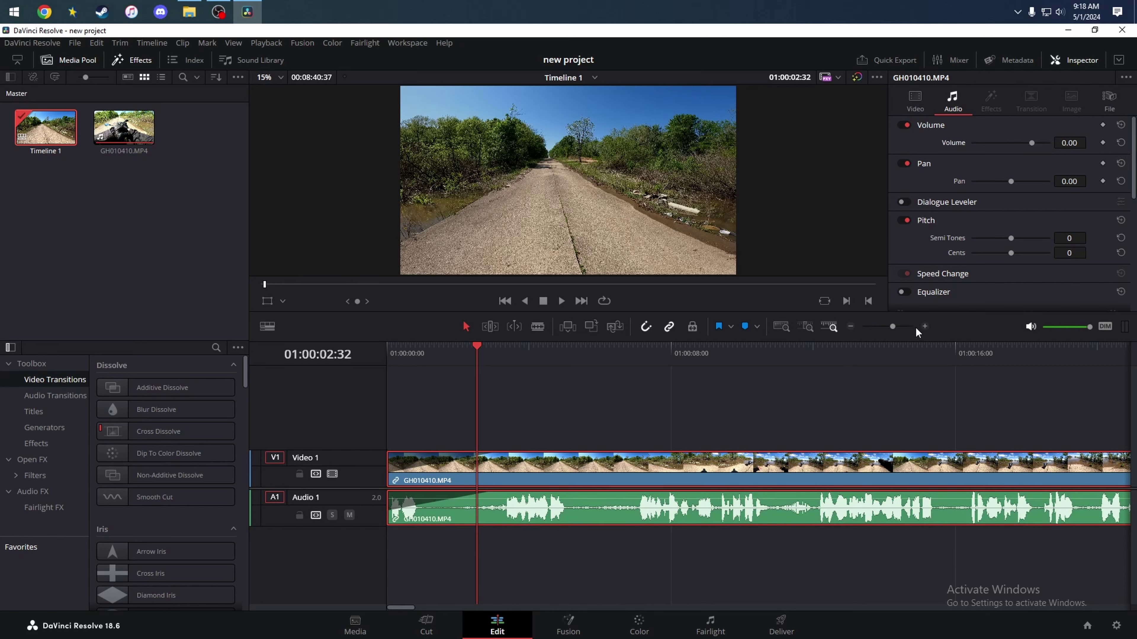
Adjust the audio fade-in's curve and length, then remove the fade-ins from both the video and the audio
{"action": "left_click", "coordinate": [925, 327]}
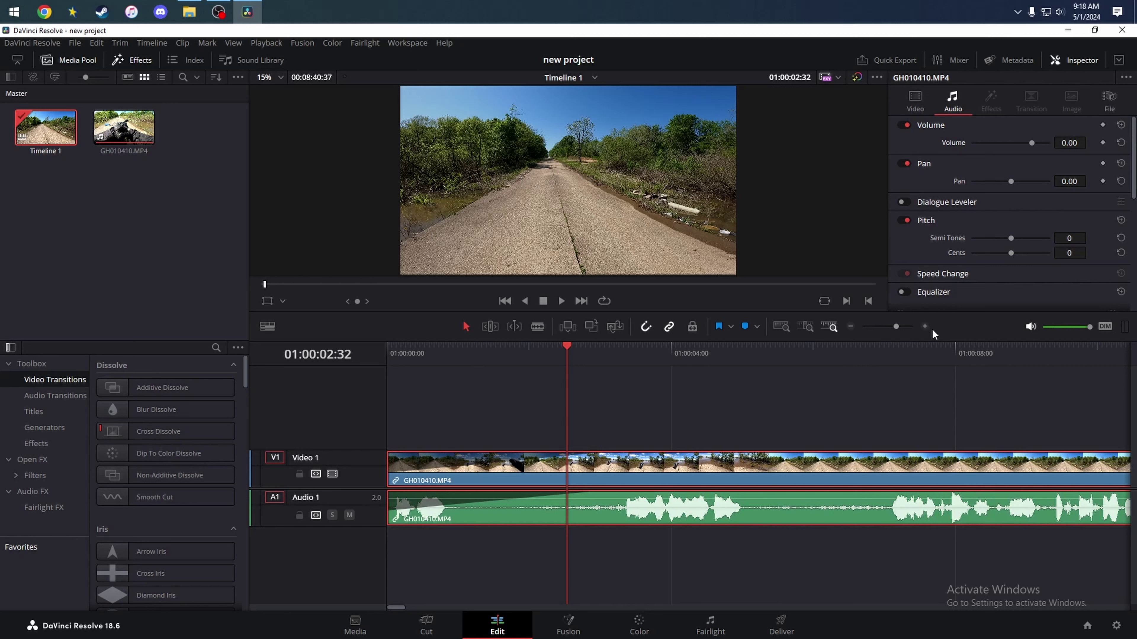
{"action": "left_click", "coordinate": [850, 327]}
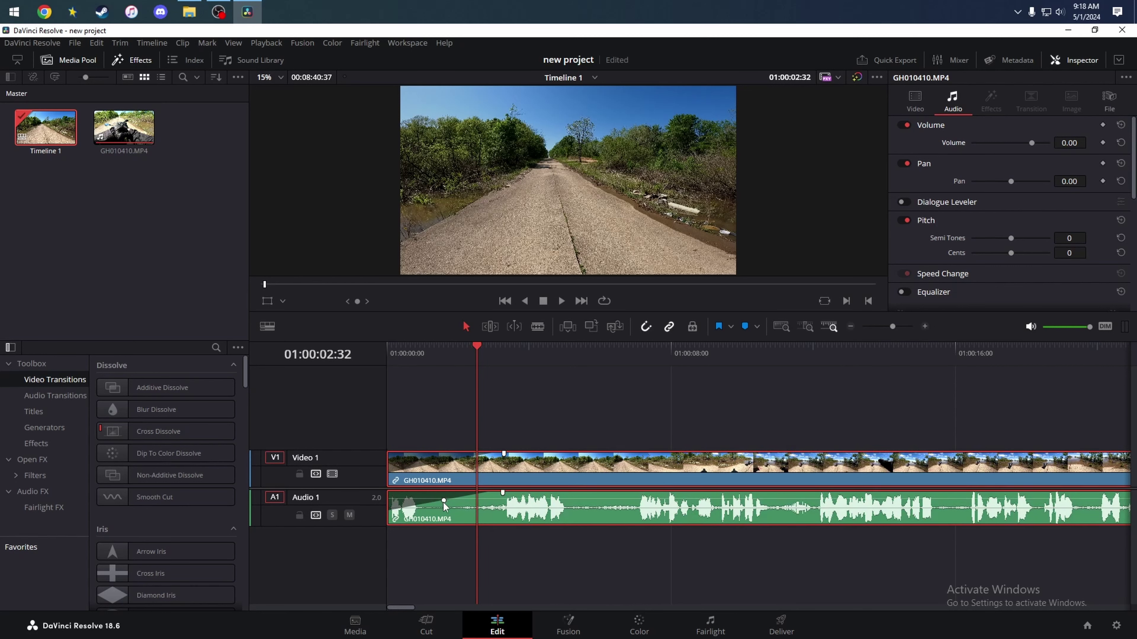
{"action": "mouse_move", "coordinate": [443, 501]}
{"action": "left_mouse_down"}
{"action": "mouse_move", "coordinate": [422, 494]}
{"action": "mouse_move", "coordinate": [448, 510]}
{"action": "mouse_move", "coordinate": [445, 498]}
{"action": "mouse_move", "coordinate": [431, 503]}
{"action": "left_mouse_up"}
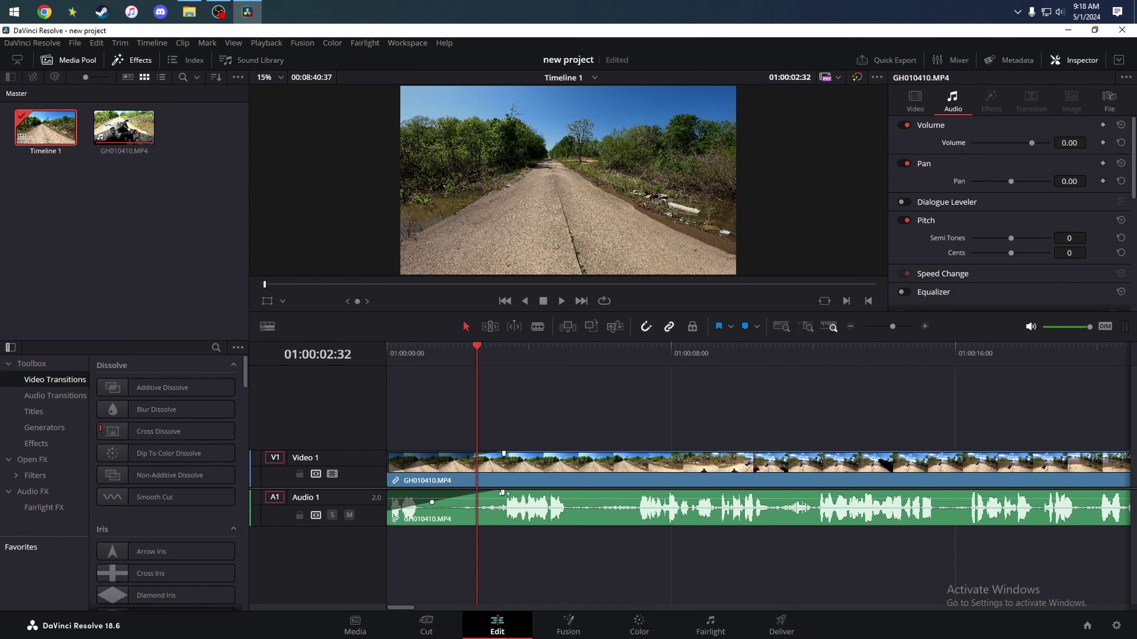
{"action": "left_click_drag", "start_coordinate": [502, 492], "coordinate": [388, 493]}
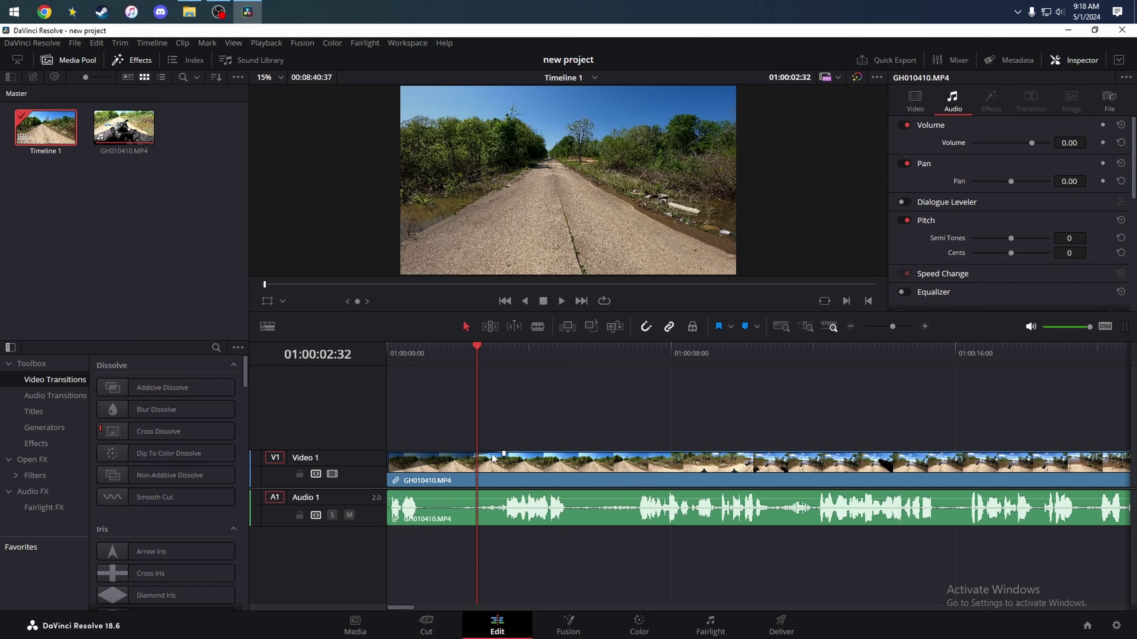
{"action": "left_click_drag", "start_coordinate": [503, 455], "coordinate": [466, 493]}
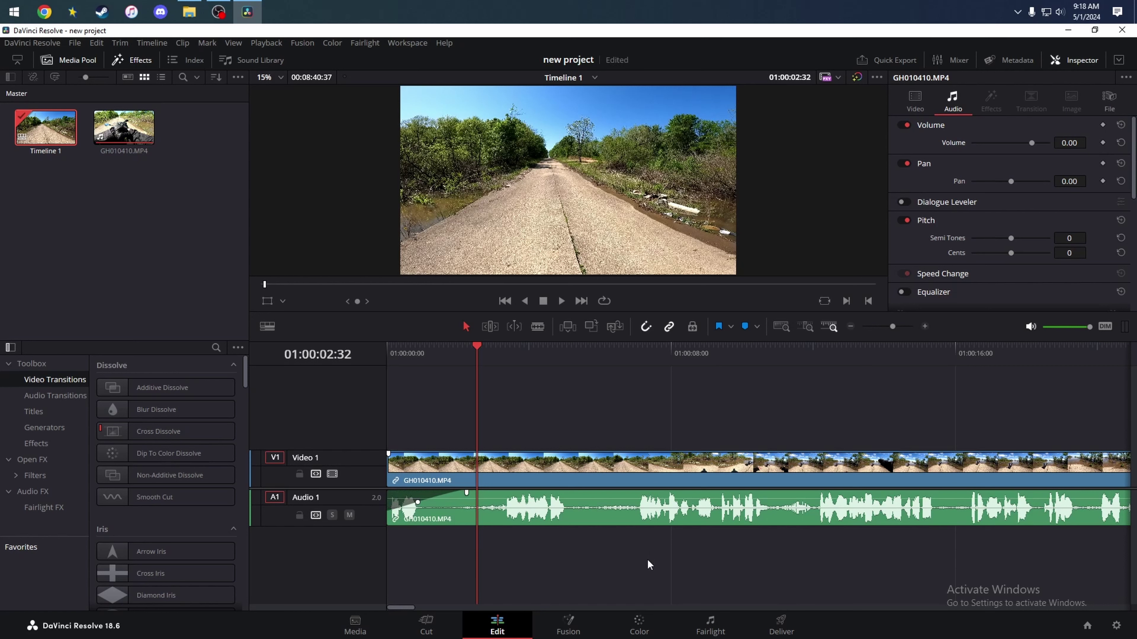
{"action": "left_click_drag", "start_coordinate": [466, 493], "coordinate": [371, 491]}
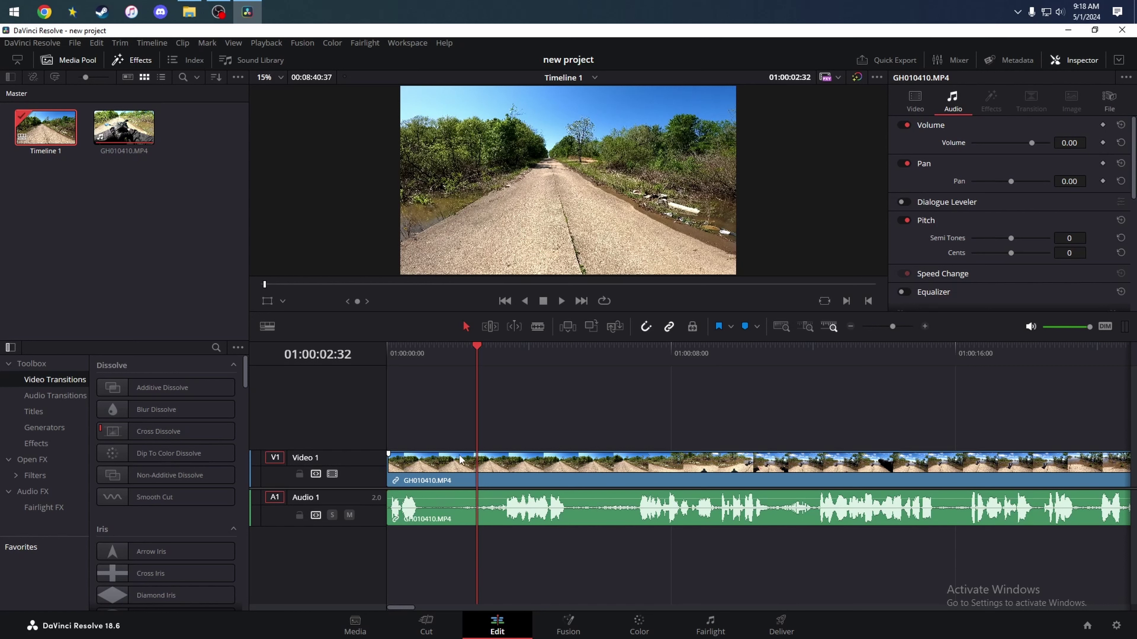
In the timeline view options, turn on stacked timelines and turn off the audio waveforms
{"action": "left_click", "coordinate": [581, 522]}
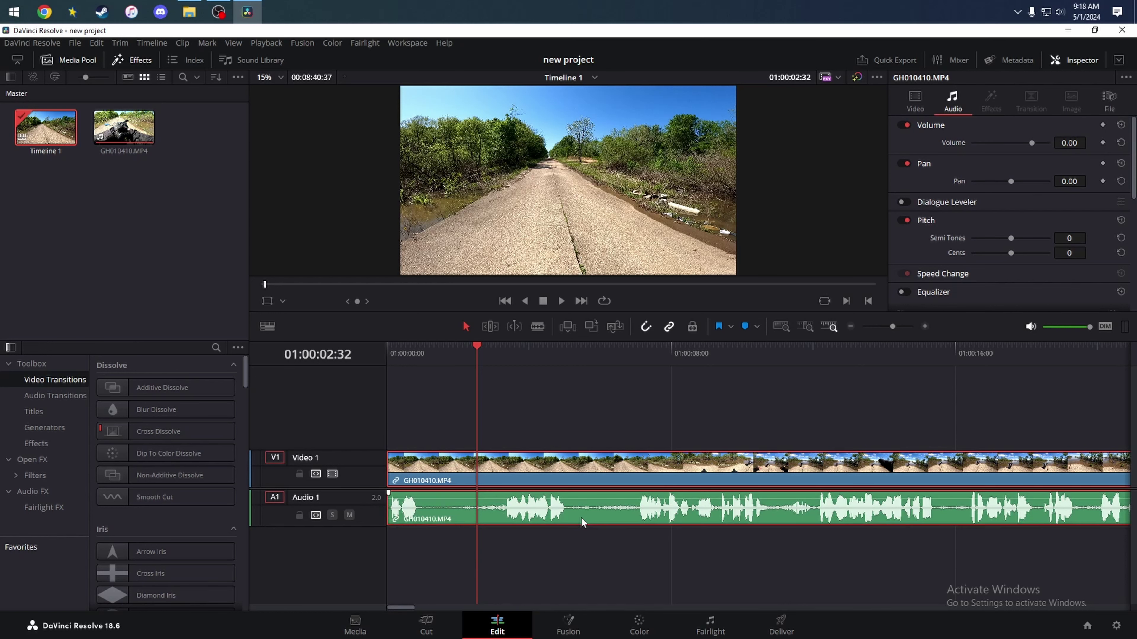
{"action": "left_click", "coordinate": [270, 329]}
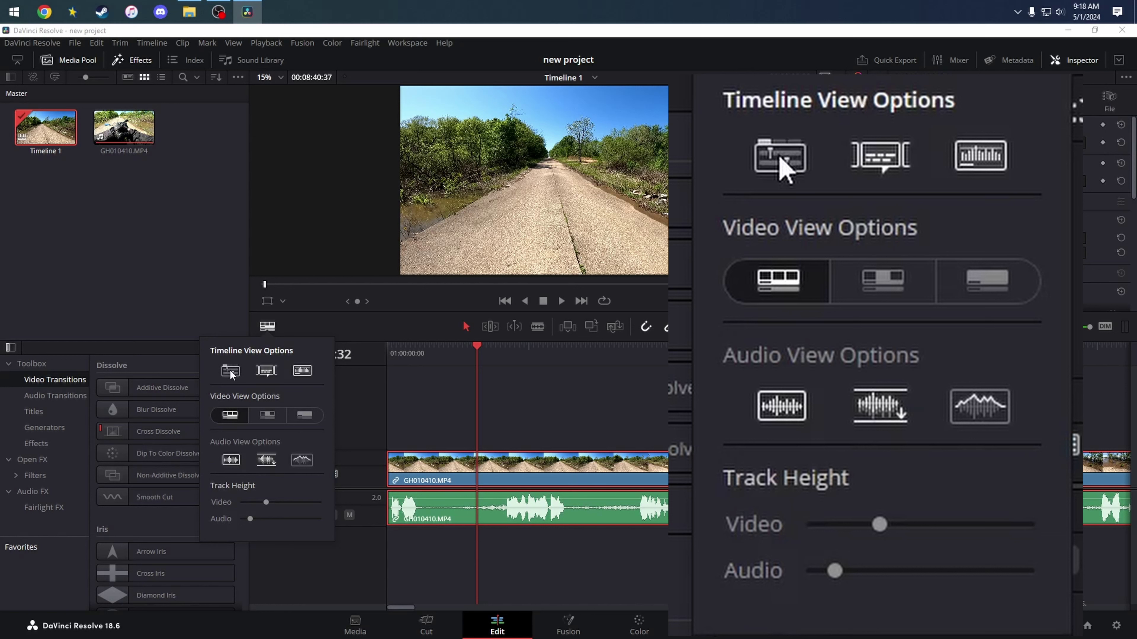
{"action": "left_click", "coordinate": [231, 371]}
{"action": "left_click", "coordinate": [302, 370]}
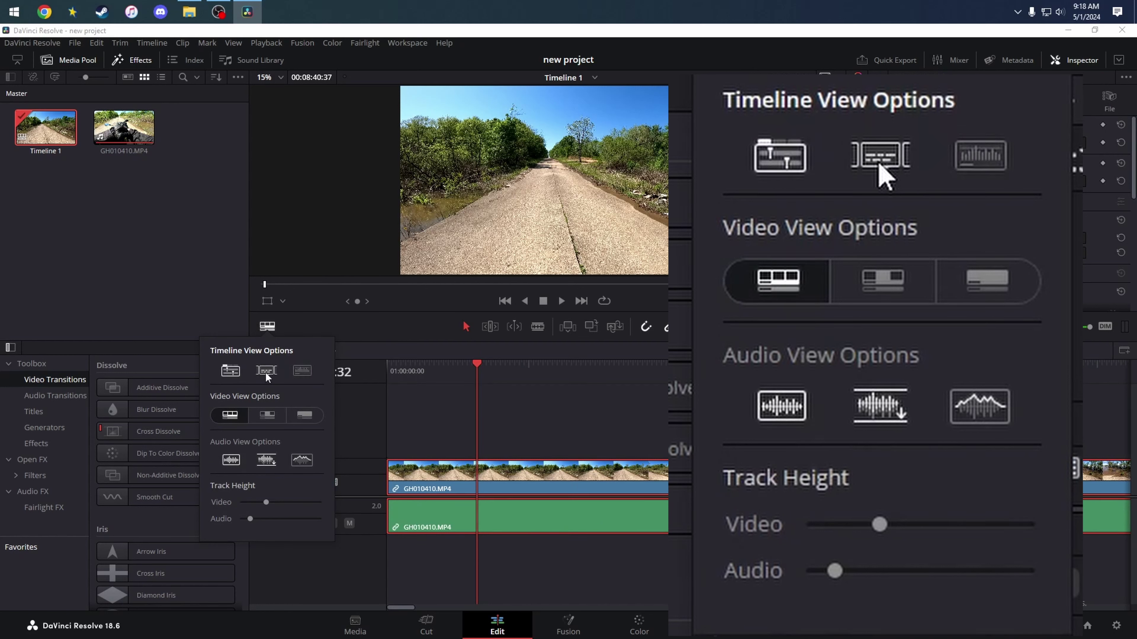
Turn off stacked timelines, try a taller video track, and increase the audio track height in the timeline view options
{"action": "left_click", "coordinate": [231, 372]}
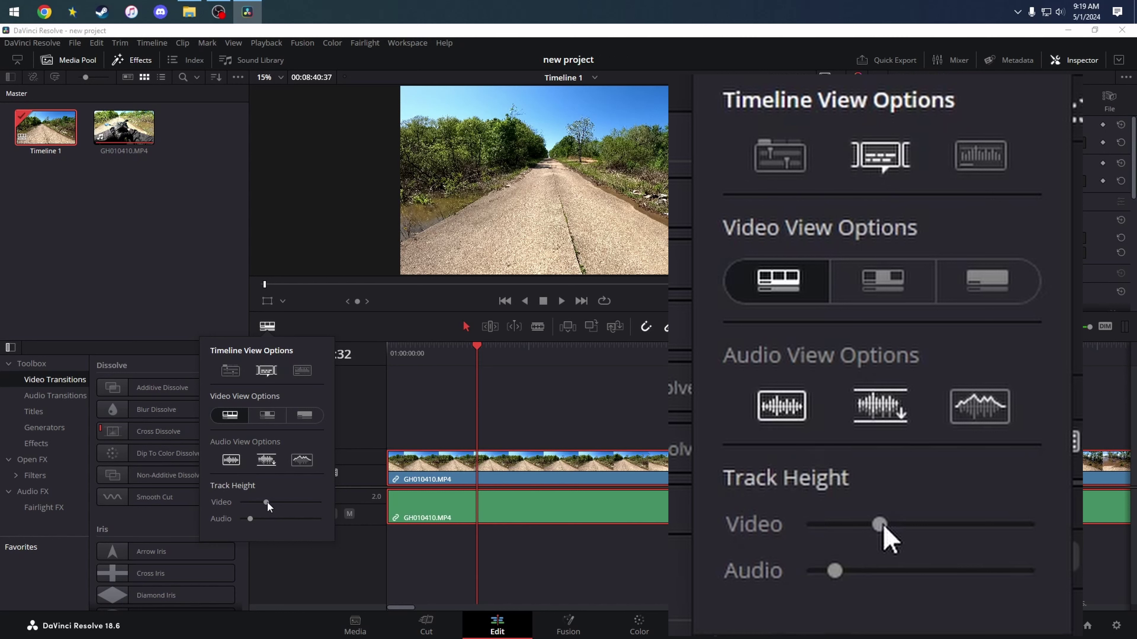
{"action": "left_click_drag", "start_coordinate": [268, 502], "coordinate": [300, 500]}
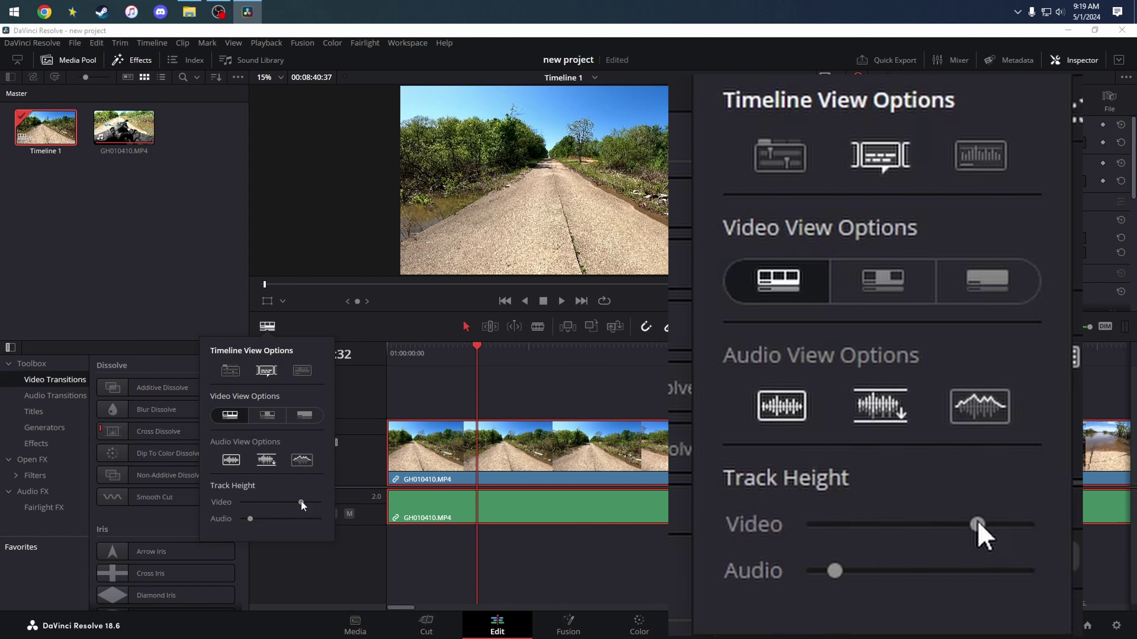
{"action": "left_click_drag", "start_coordinate": [298, 499], "coordinate": [273, 520]}
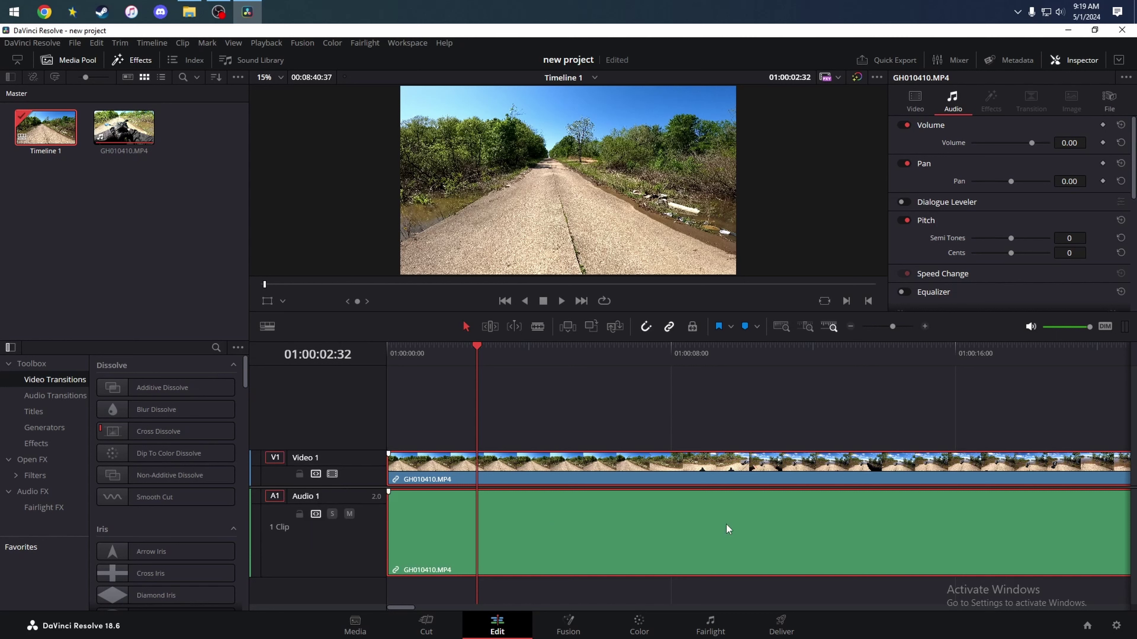
Split the GH010410.MP4 clip at about 01:03:19:30 and cut away everything after the split
{"action": "left_click_drag", "start_coordinate": [400, 607], "coordinate": [674, 610]}
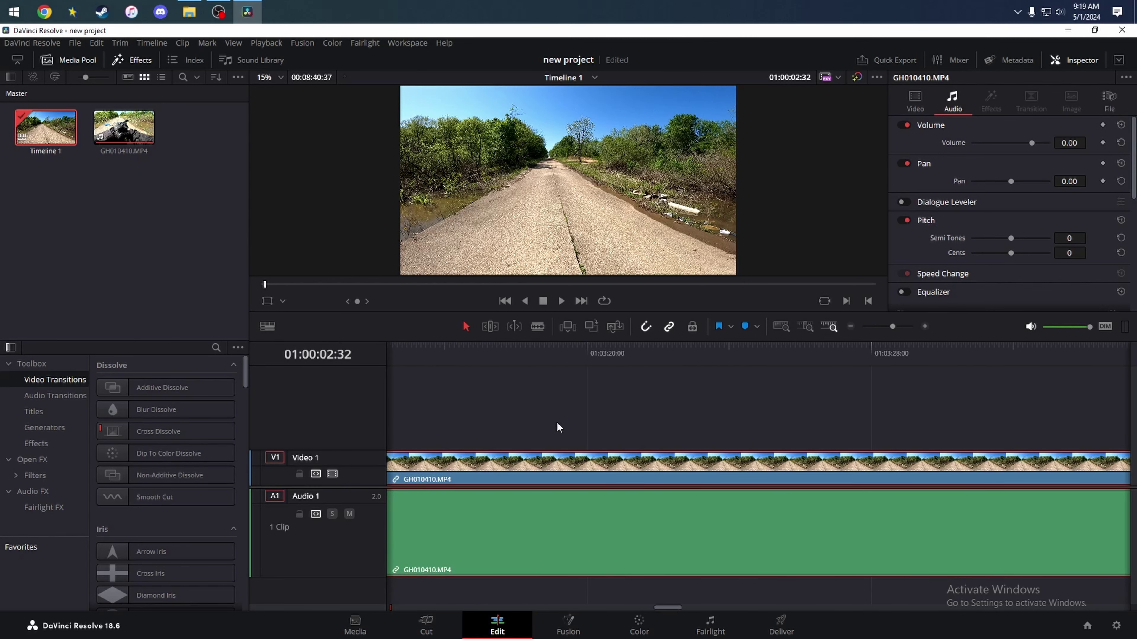
{"action": "key", "text": "b"}
{"action": "left_click", "coordinate": [569, 506]}
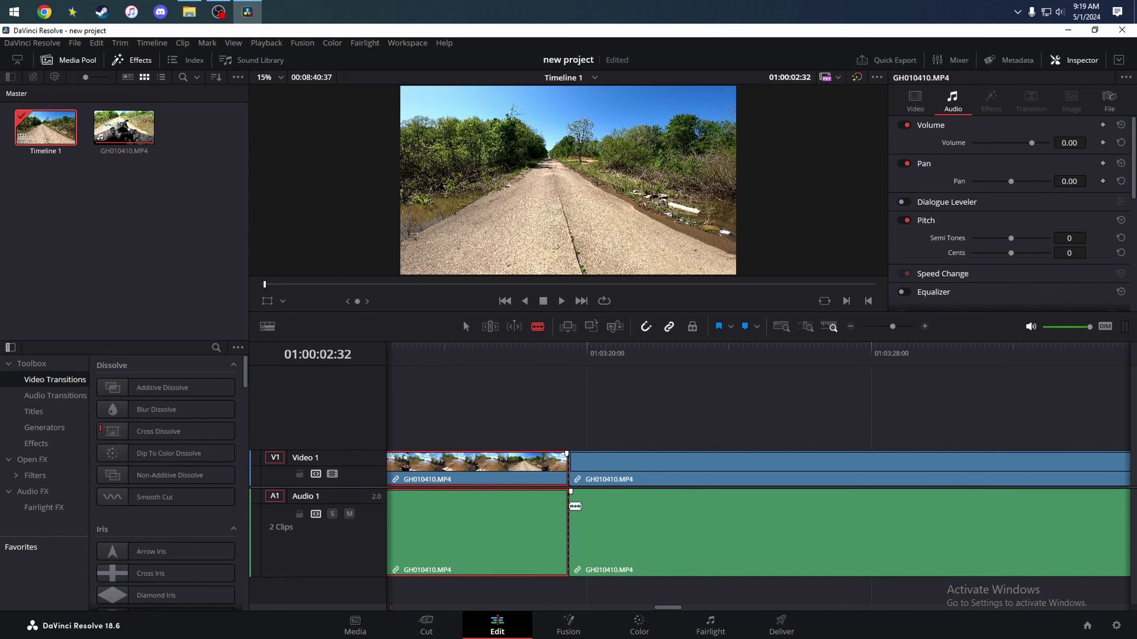
{"action": "left_click", "coordinate": [466, 326]}
{"action": "right_click", "coordinate": [609, 467]}
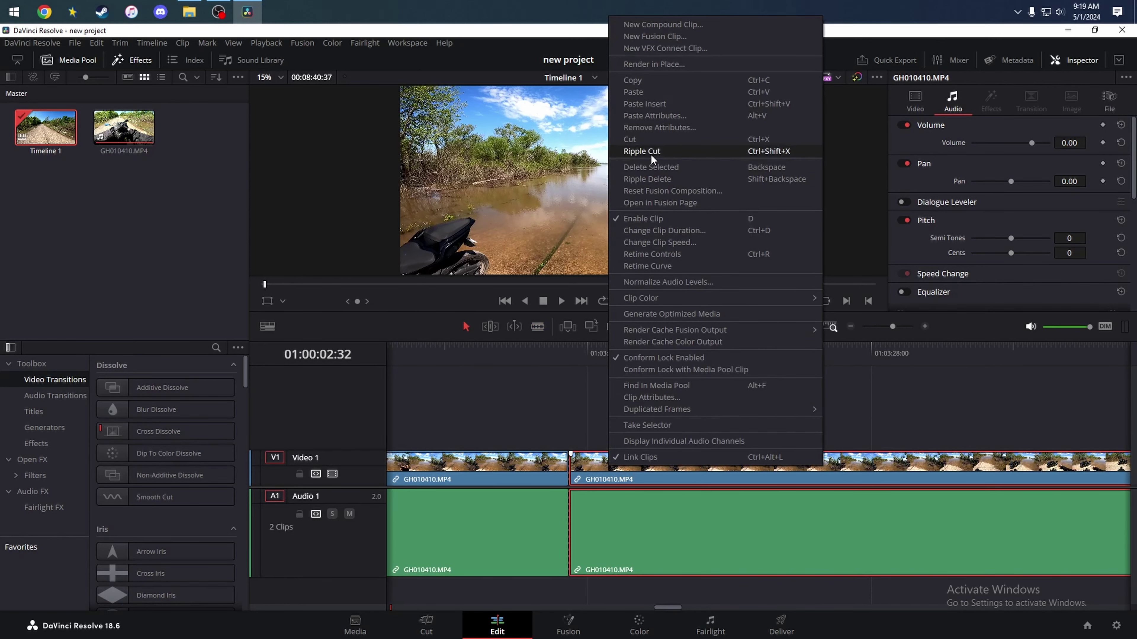
{"action": "left_click", "coordinate": [647, 142]}
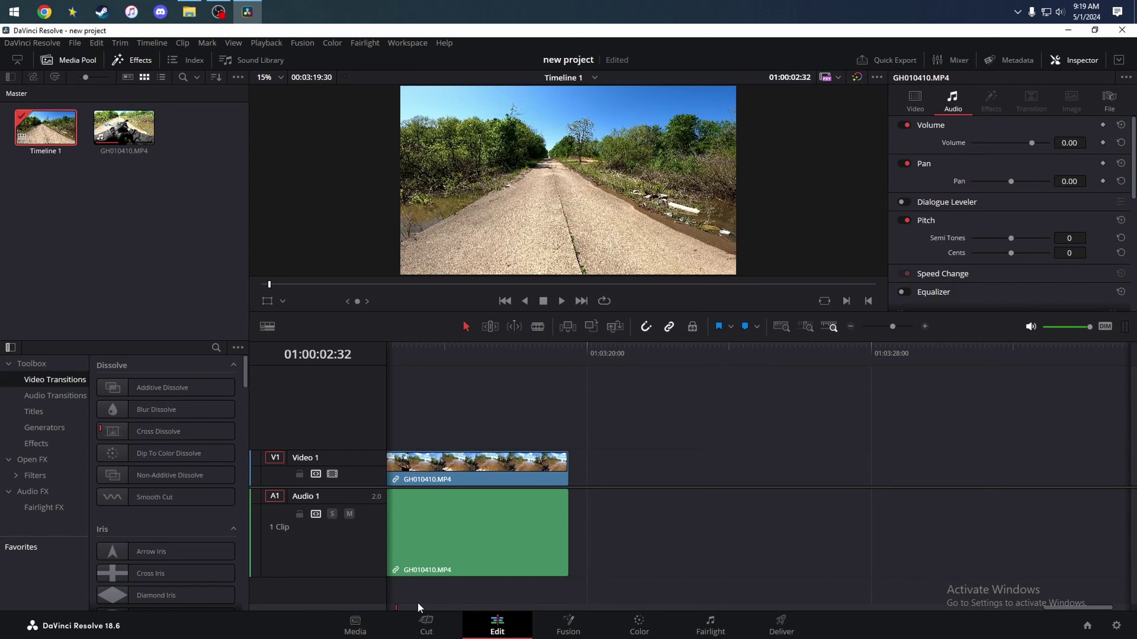
Reduce the audio track height to nearly its minimum in the timeline view options
{"action": "left_click", "coordinate": [850, 326]}
{"action": "left_click", "coordinate": [850, 326]}
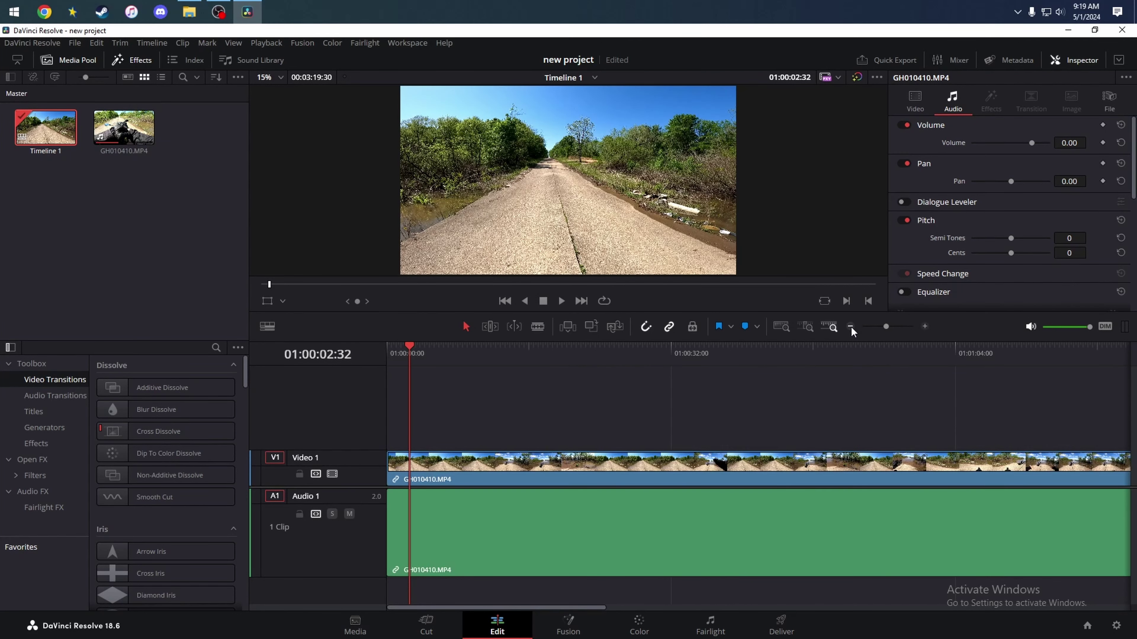
{"action": "left_click", "coordinate": [850, 327]}
{"action": "left_click", "coordinate": [850, 328]}
{"action": "left_click", "coordinate": [925, 326]}
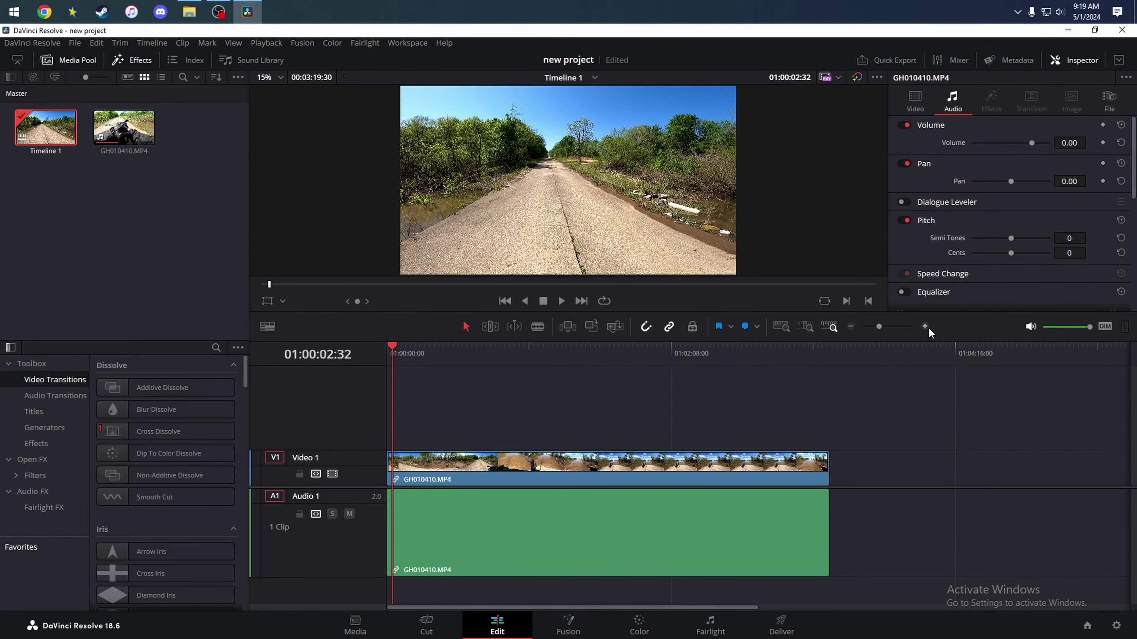
{"action": "left_click", "coordinate": [925, 327]}
{"action": "left_click", "coordinate": [476, 509]}
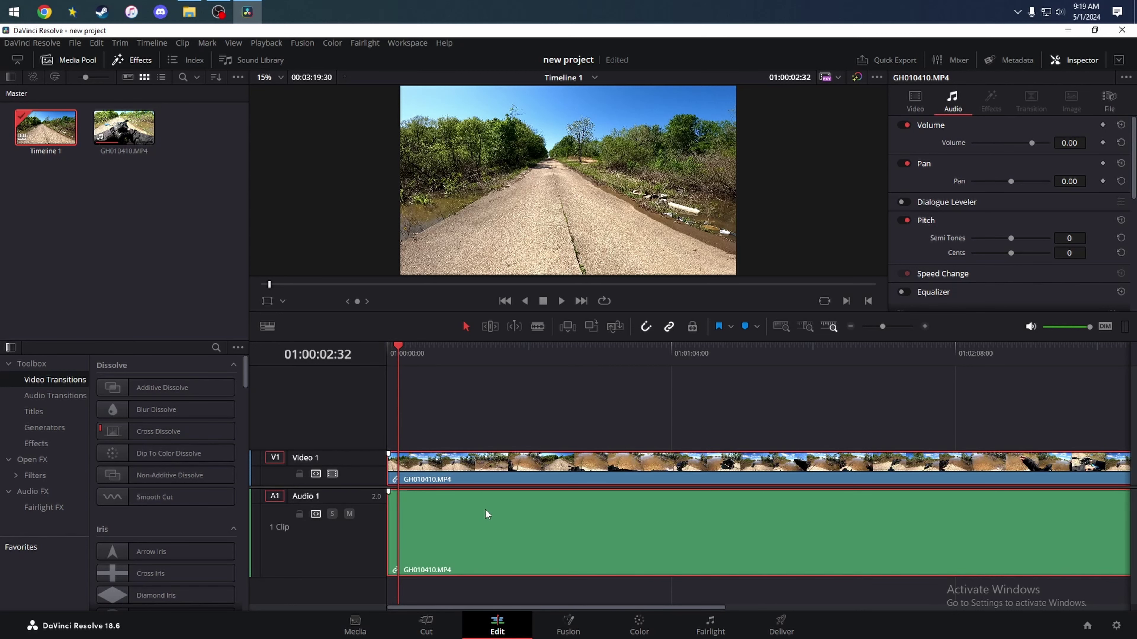
{"action": "left_click", "coordinate": [268, 326]}
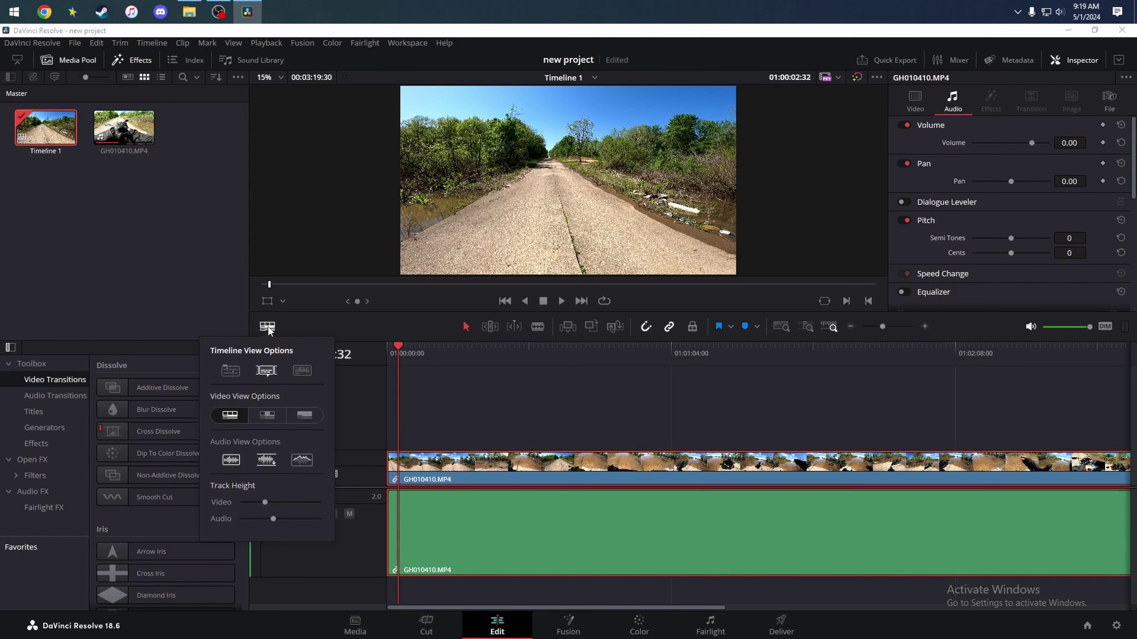
{"action": "left_click_drag", "start_coordinate": [273, 520], "coordinate": [250, 521]}
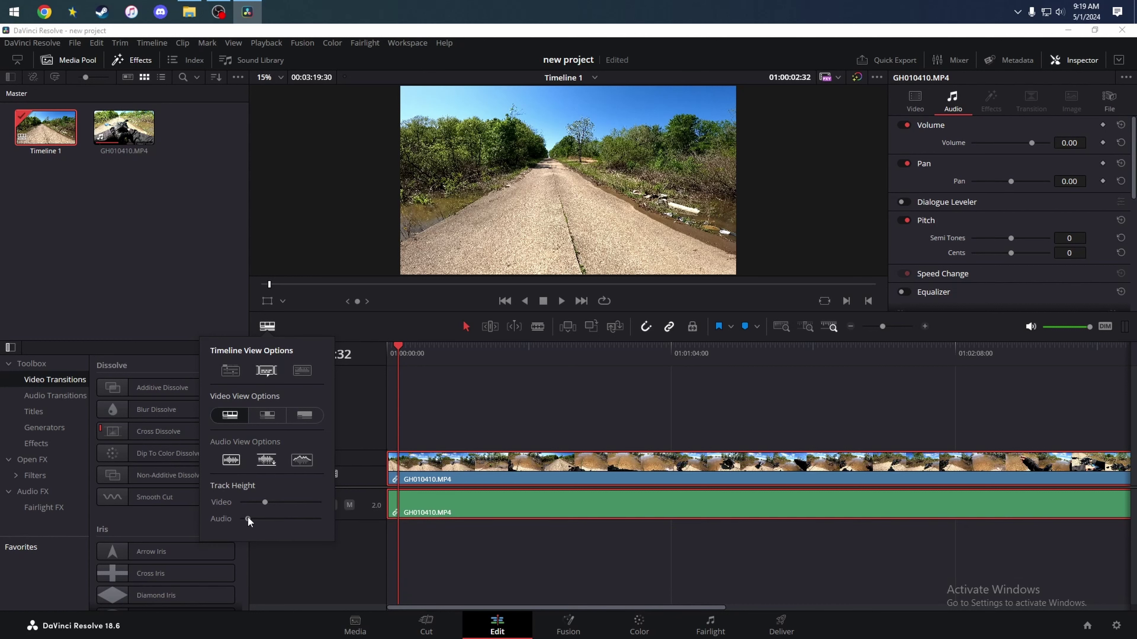
Try switching the audio view options off and back on, and raise the audio track height slightly
{"action": "left_click", "coordinate": [265, 463]}
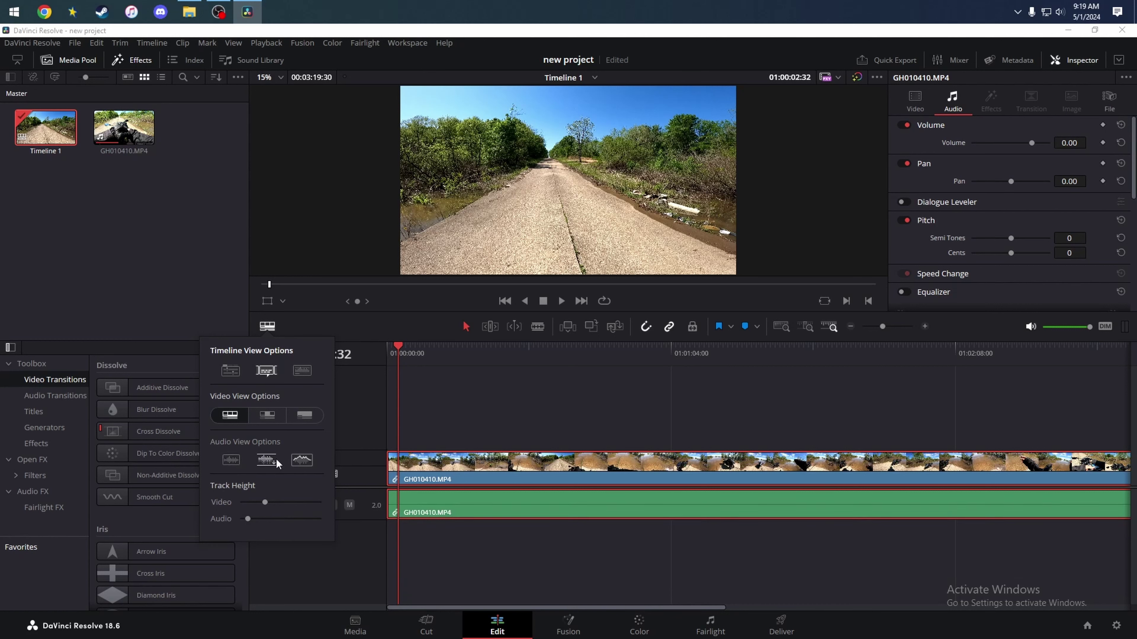
{"action": "left_click", "coordinate": [307, 465]}
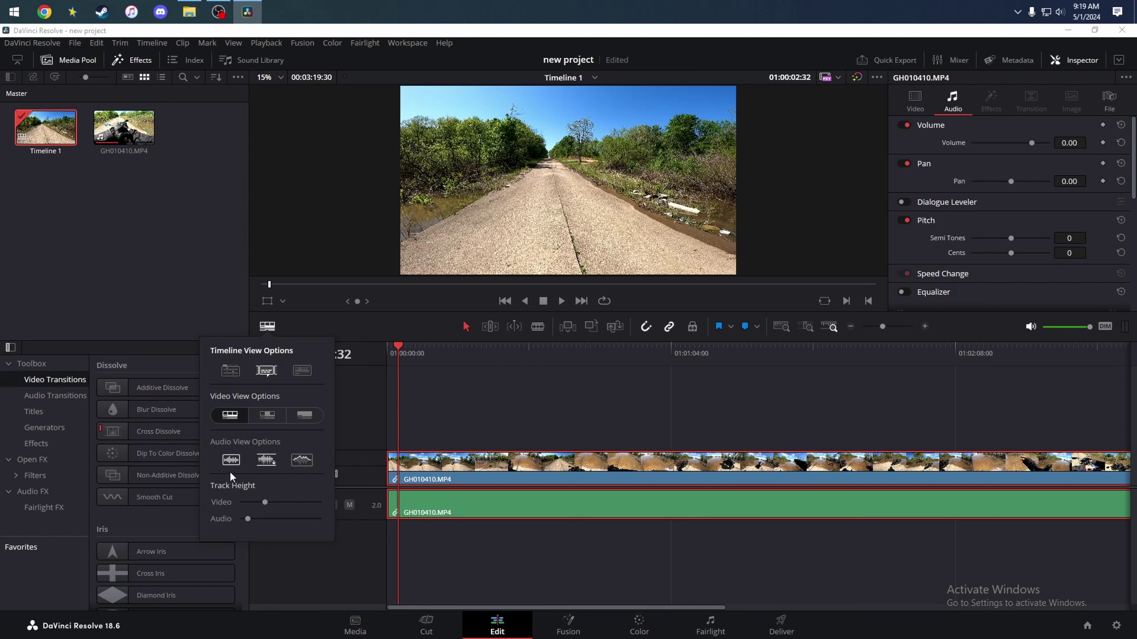
{"action": "left_click_drag", "start_coordinate": [248, 519], "coordinate": [249, 520]}
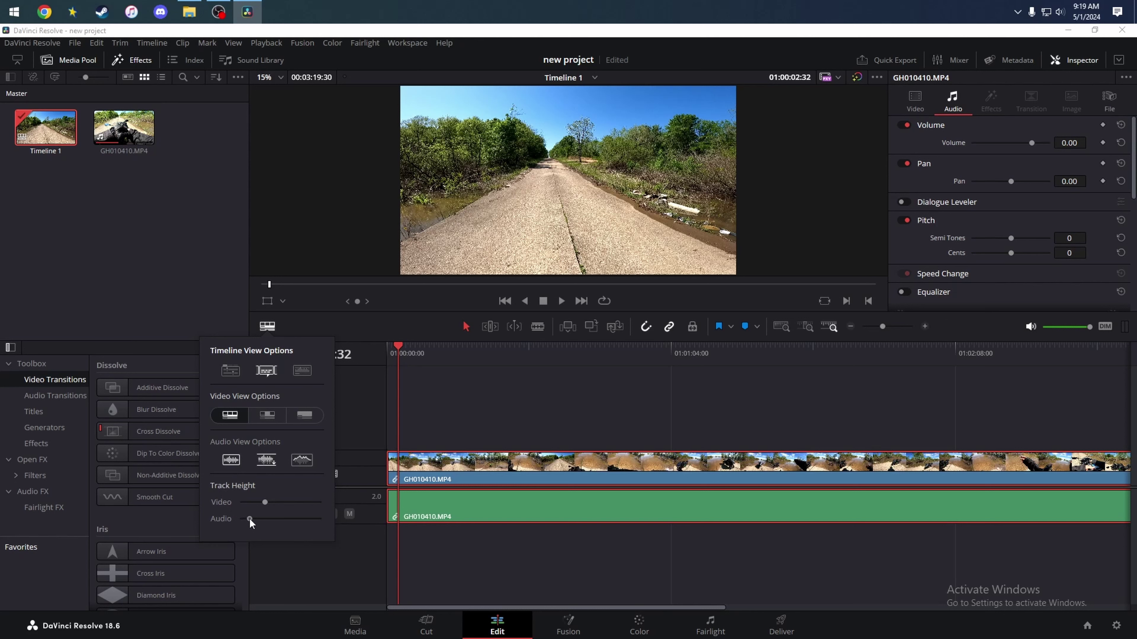
{"action": "left_click", "coordinate": [434, 476]}
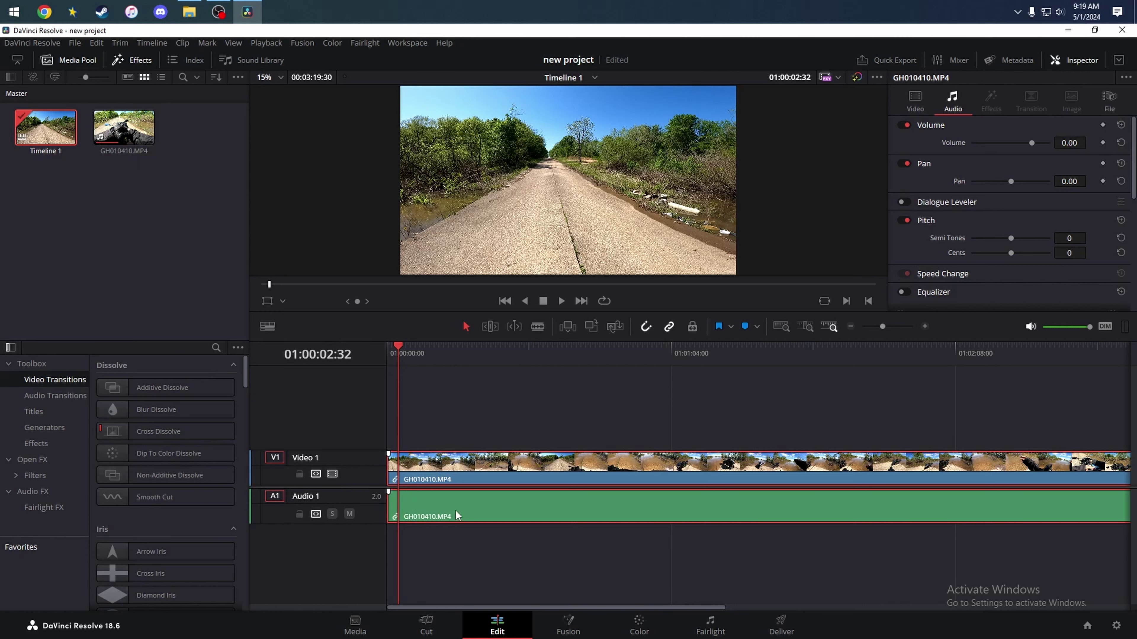
{"action": "left_click", "coordinate": [267, 327]}
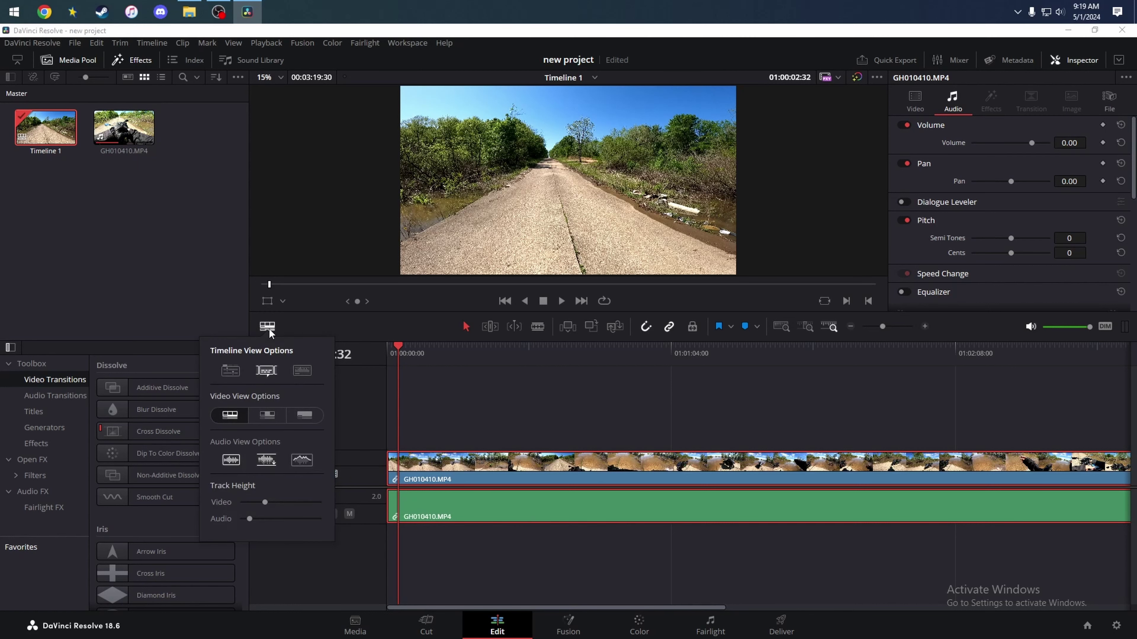
{"action": "left_click_drag", "start_coordinate": [251, 523], "coordinate": [252, 522]}
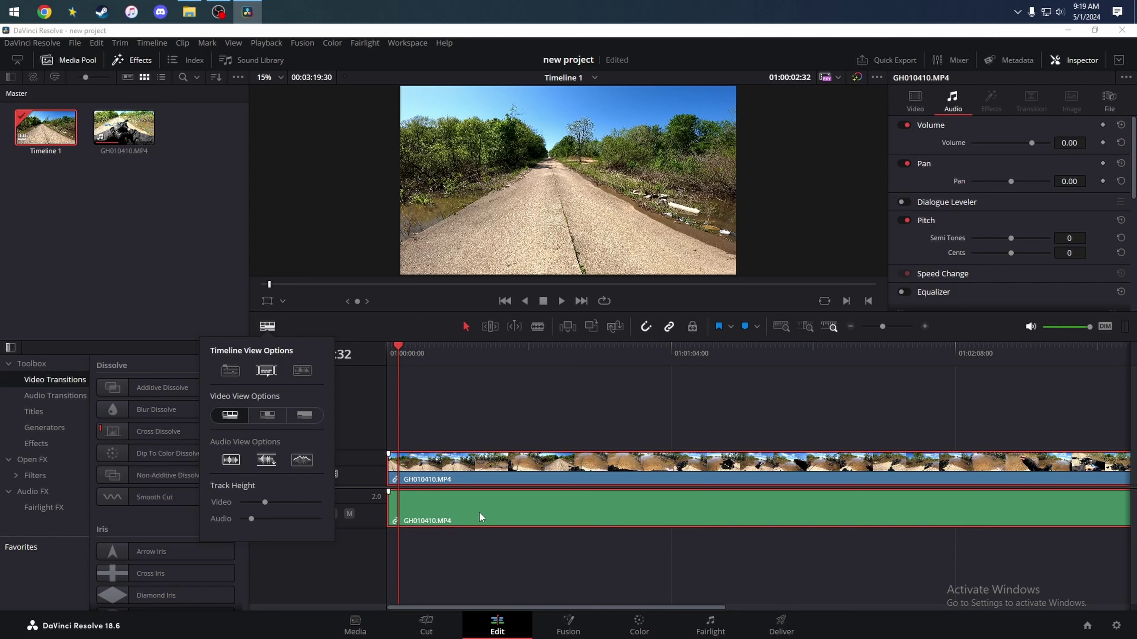
{"action": "left_click", "coordinate": [366, 415]}
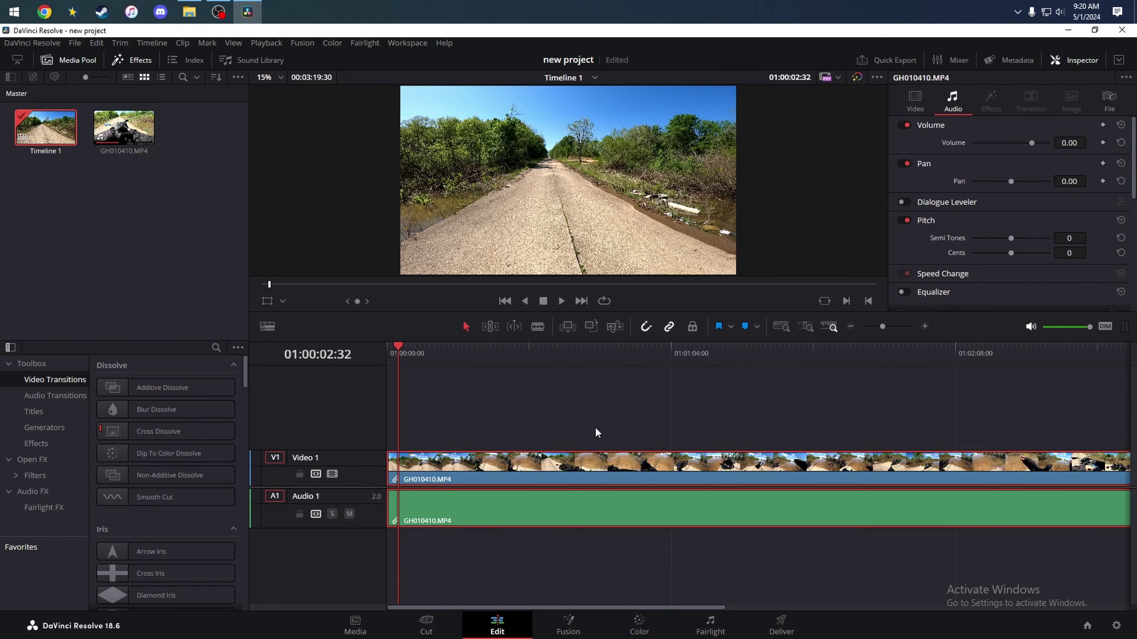
{"action": "left_click", "coordinate": [586, 404]}
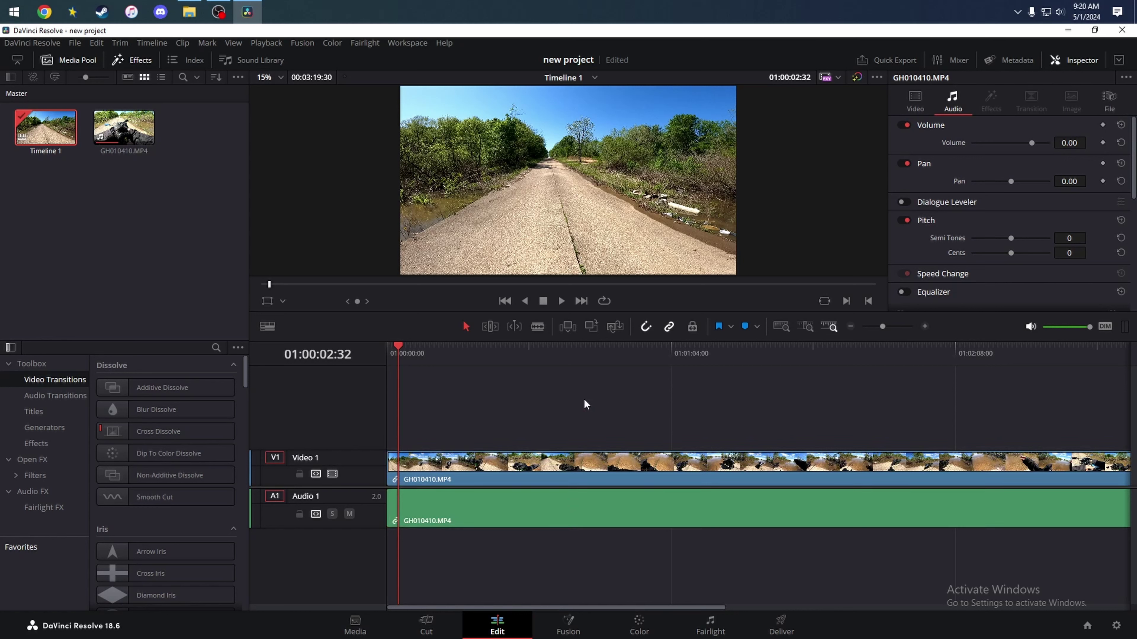
Move the playhead to 01:00:27:12 and unlink the clip's video from its audio
{"action": "left_click", "coordinate": [507, 469]}
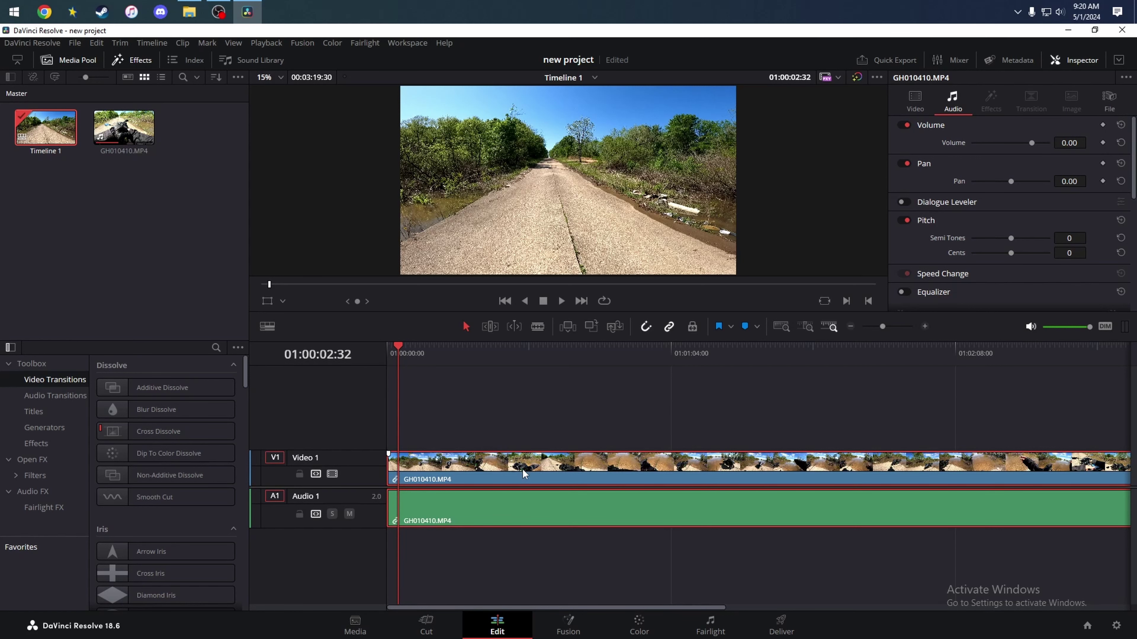
{"action": "left_click", "coordinate": [507, 351]}
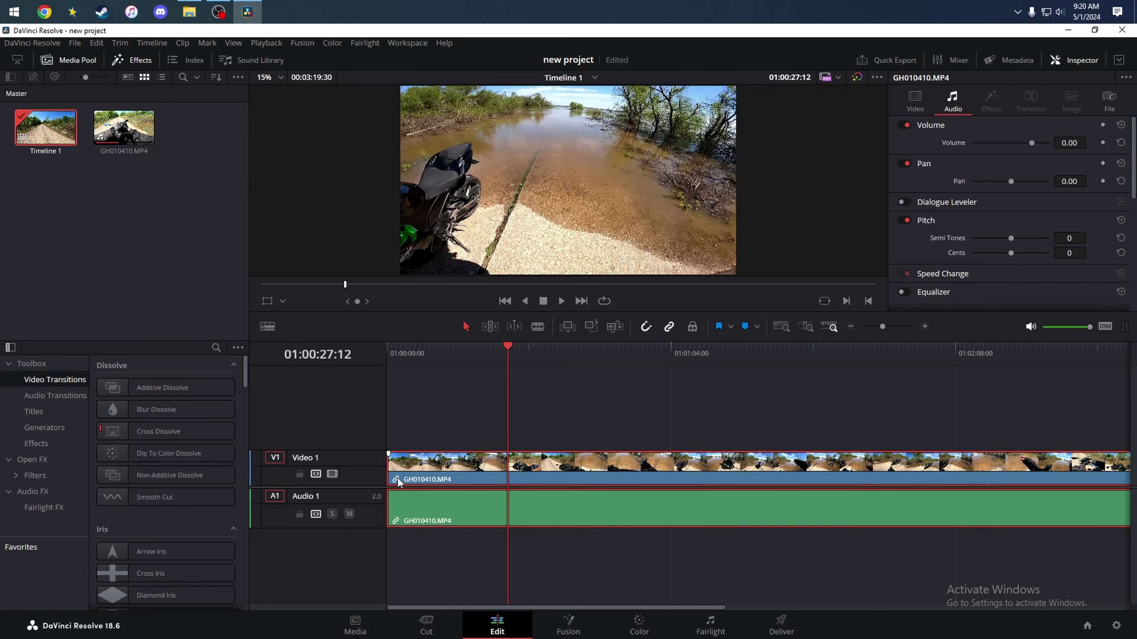
{"action": "right_click", "coordinate": [553, 478]}
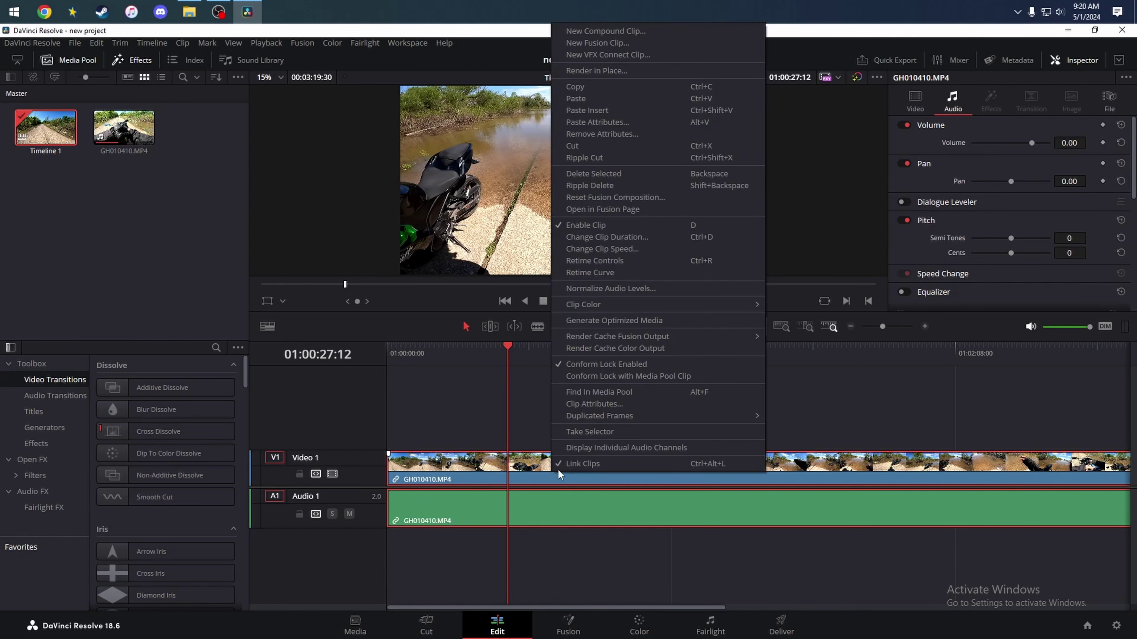
{"action": "left_click", "coordinate": [580, 464]}
Select the unlinked audio and video clips separately to check that they act independently
{"action": "left_click", "coordinate": [573, 579]}
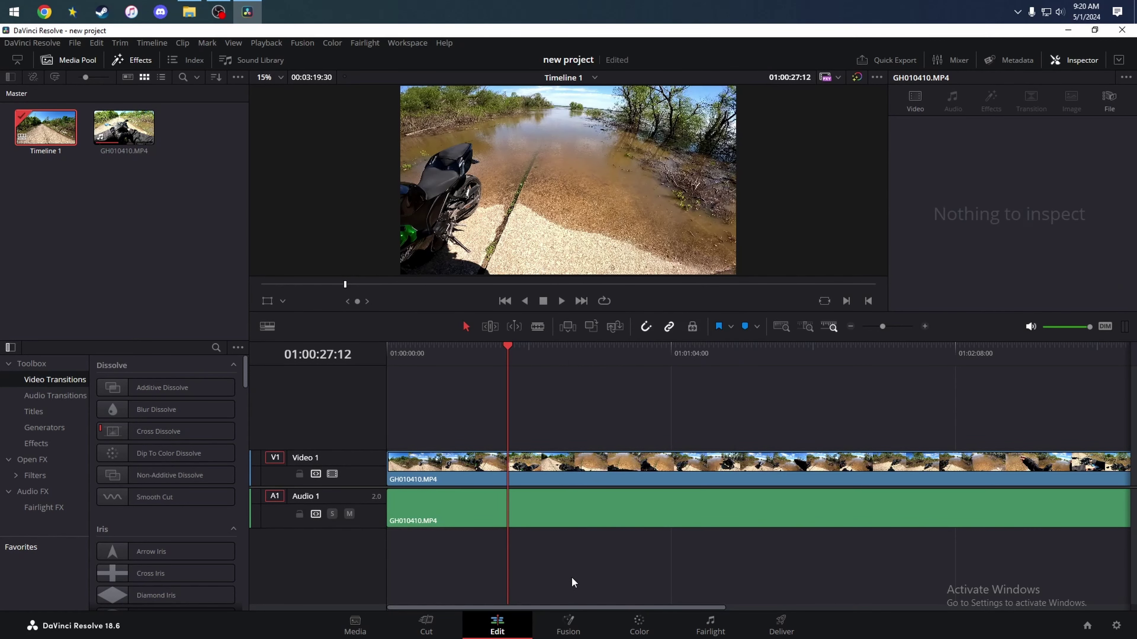
{"action": "left_click", "coordinate": [544, 513]}
{"action": "left_click", "coordinate": [561, 469]}
{"action": "left_click", "coordinate": [562, 500]}
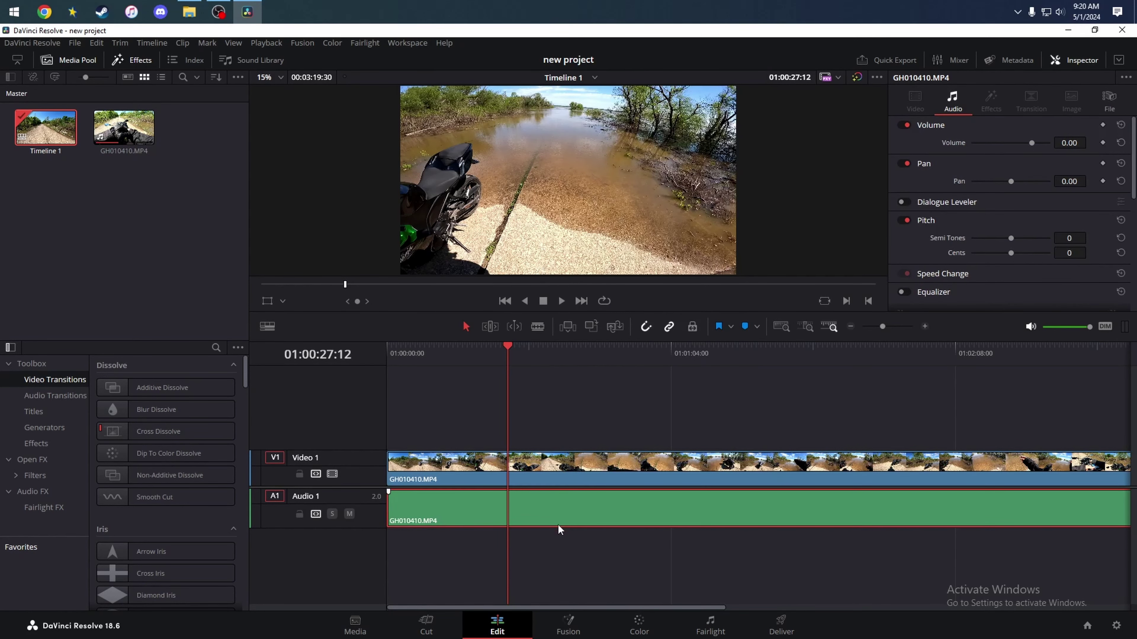
{"action": "mouse_move", "coordinate": [553, 509]}
{"action": "left_mouse_down"}
{"action": "mouse_move", "coordinate": [578, 521]}
{"action": "mouse_move", "coordinate": [680, 516]}
{"action": "mouse_move", "coordinate": [533, 520]}
{"action": "mouse_move", "coordinate": [581, 520]}
{"action": "mouse_move", "coordinate": [584, 533]}
{"action": "mouse_move", "coordinate": [553, 520]}
{"action": "left_mouse_up"}
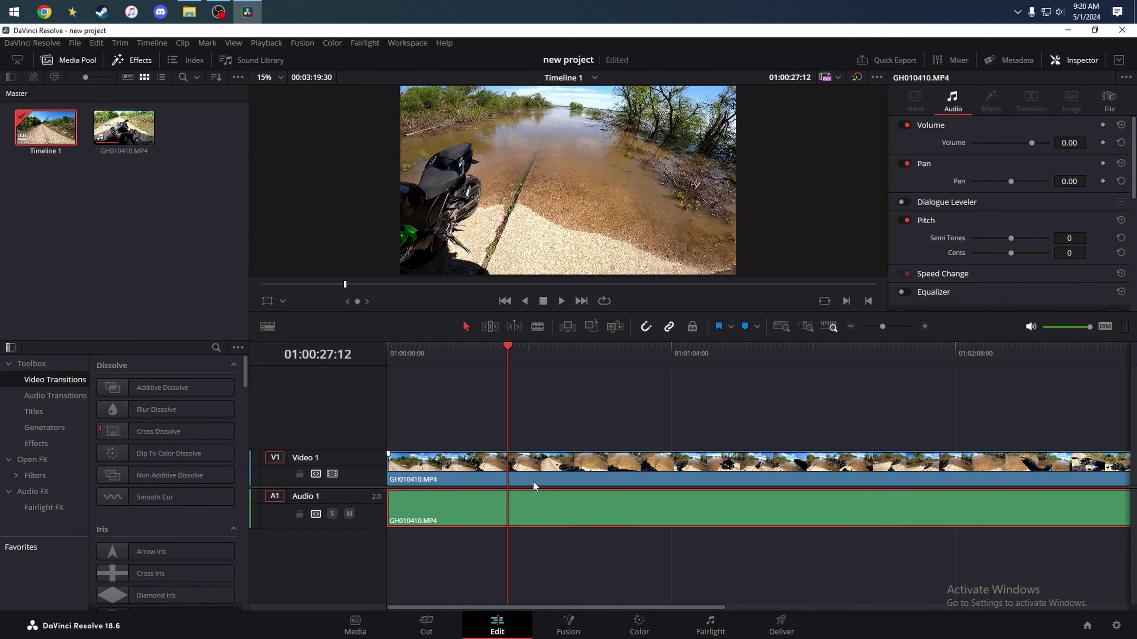
{"action": "left_click", "coordinate": [555, 557]}
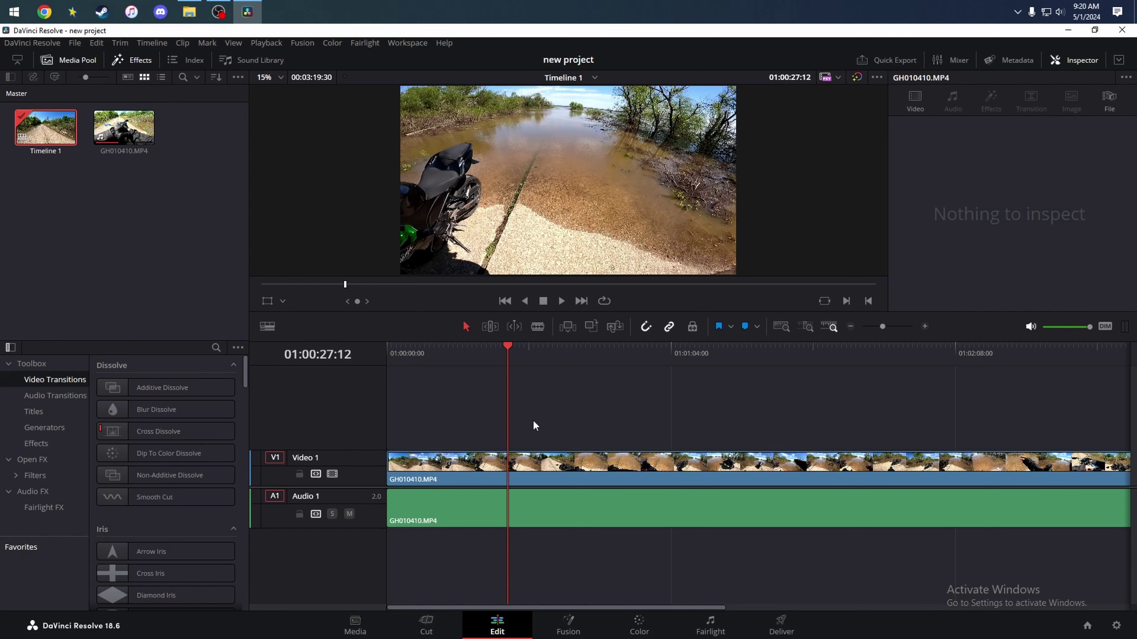
Select both the Video 1 and Audio 1 clips, link them again, and check that they select together
{"action": "left_click_drag", "start_coordinate": [535, 425], "coordinate": [1103, 564]}
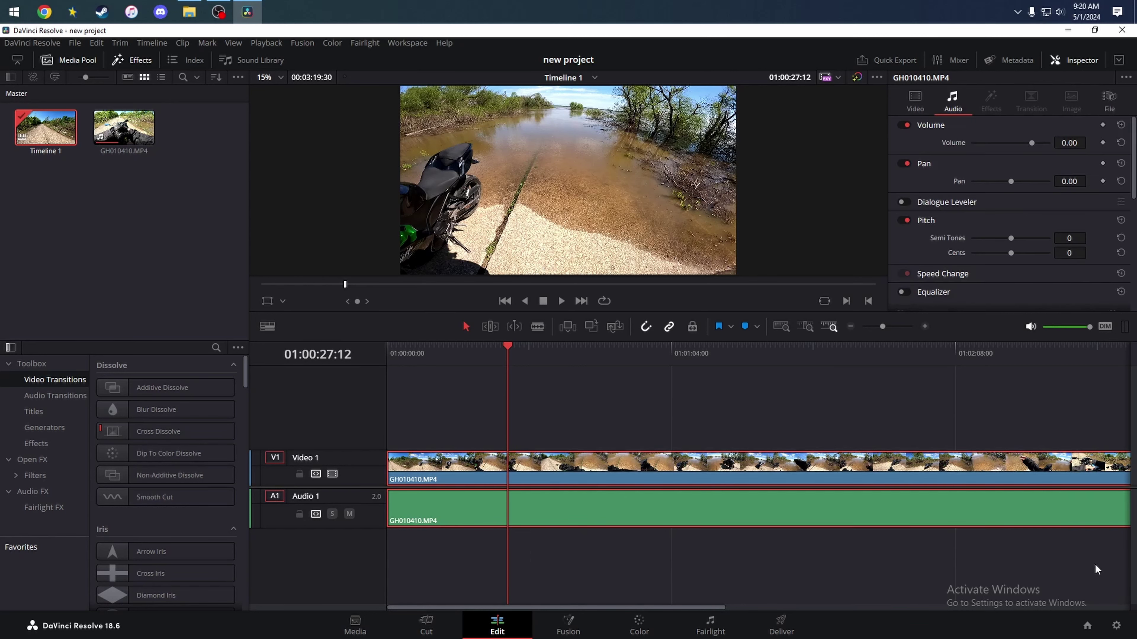
{"action": "right_click", "coordinate": [613, 462]}
{"action": "left_click", "coordinate": [641, 462]}
{"action": "left_click", "coordinate": [596, 557]}
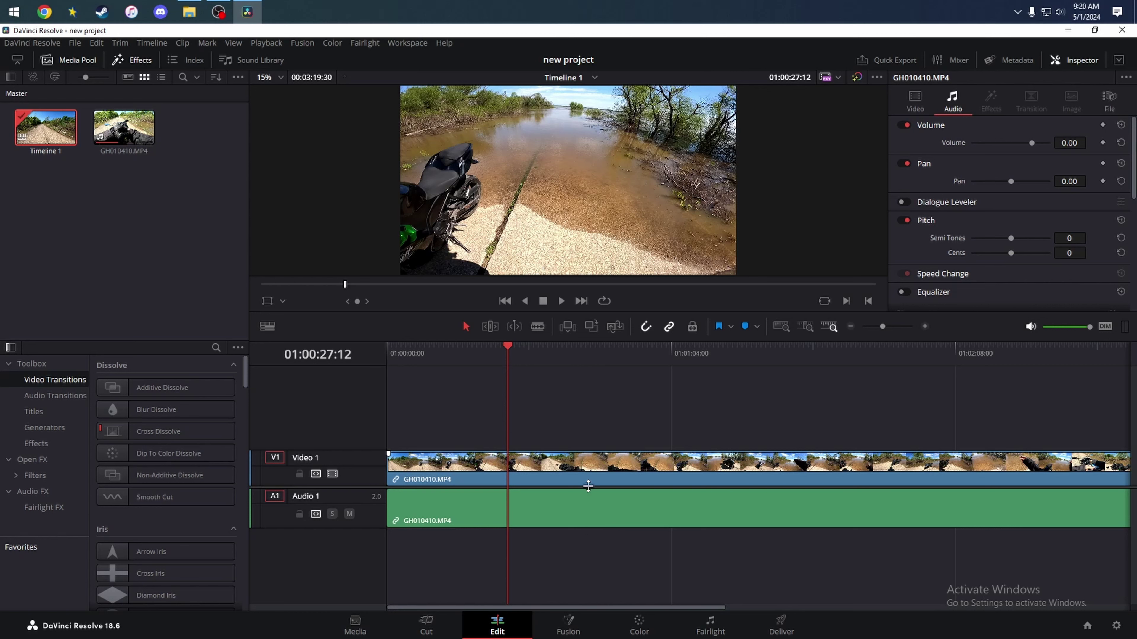
{"action": "left_click", "coordinate": [586, 483]}
{"action": "left_click", "coordinate": [591, 562]}
Try a clip zoom of 2.710 with position X -199 and Y 155, and save the project
{"action": "left_click", "coordinate": [529, 469]}
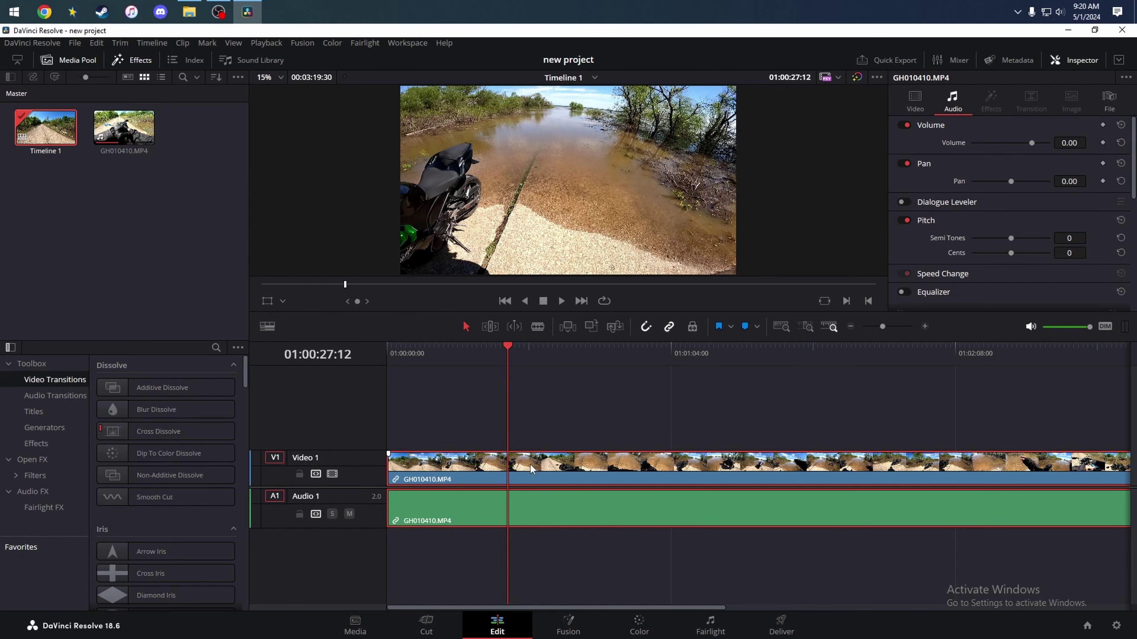
{"action": "left_click", "coordinate": [915, 104]}
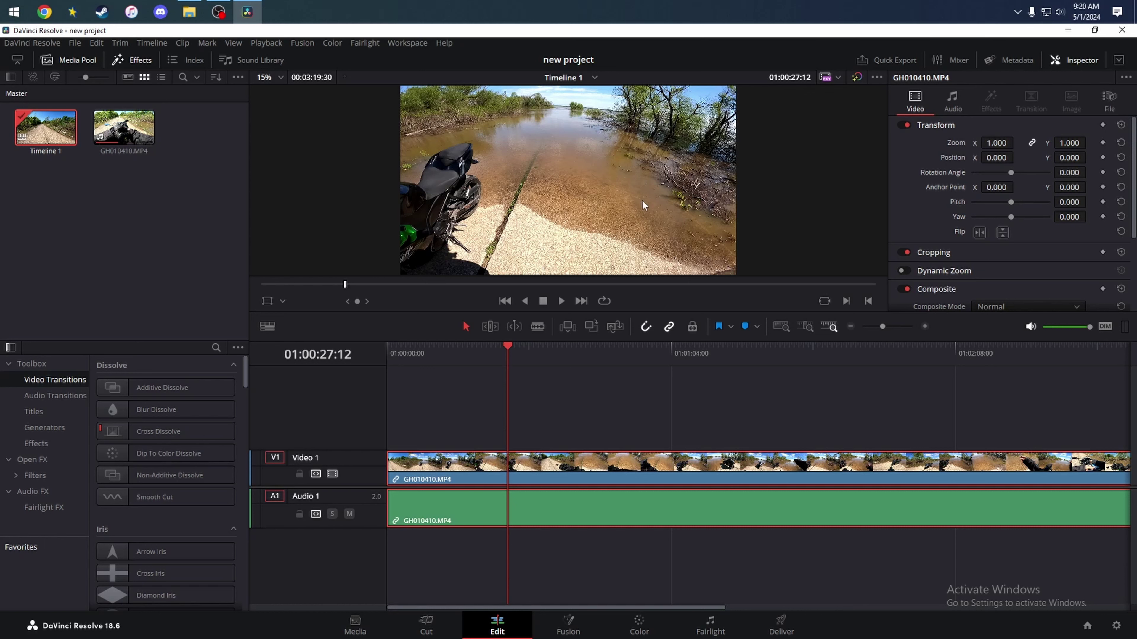
{"action": "left_click_drag", "start_coordinate": [995, 142], "coordinate": [1017, 156]}
{"action": "left_click_drag", "start_coordinate": [1017, 157], "coordinate": [1061, 142]}
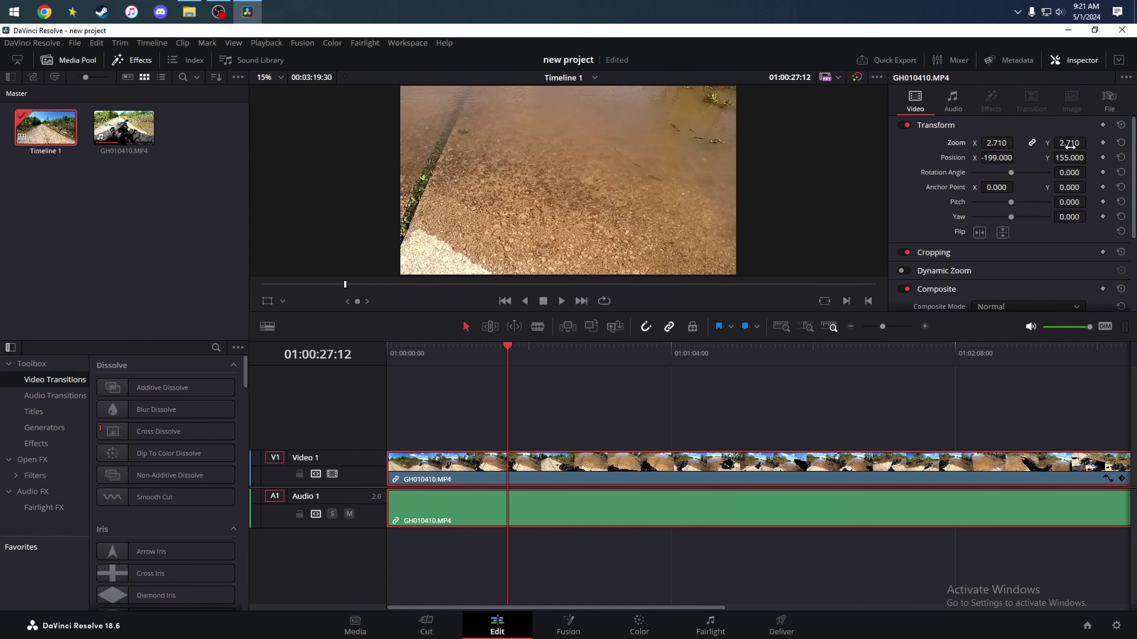
{"action": "key", "text": "ctrl+s"}
Try a position X of 311 for the clip, and reset its zoom and position to the defaults
{"action": "left_click_drag", "start_coordinate": [994, 158], "coordinate": [1017, 158]}
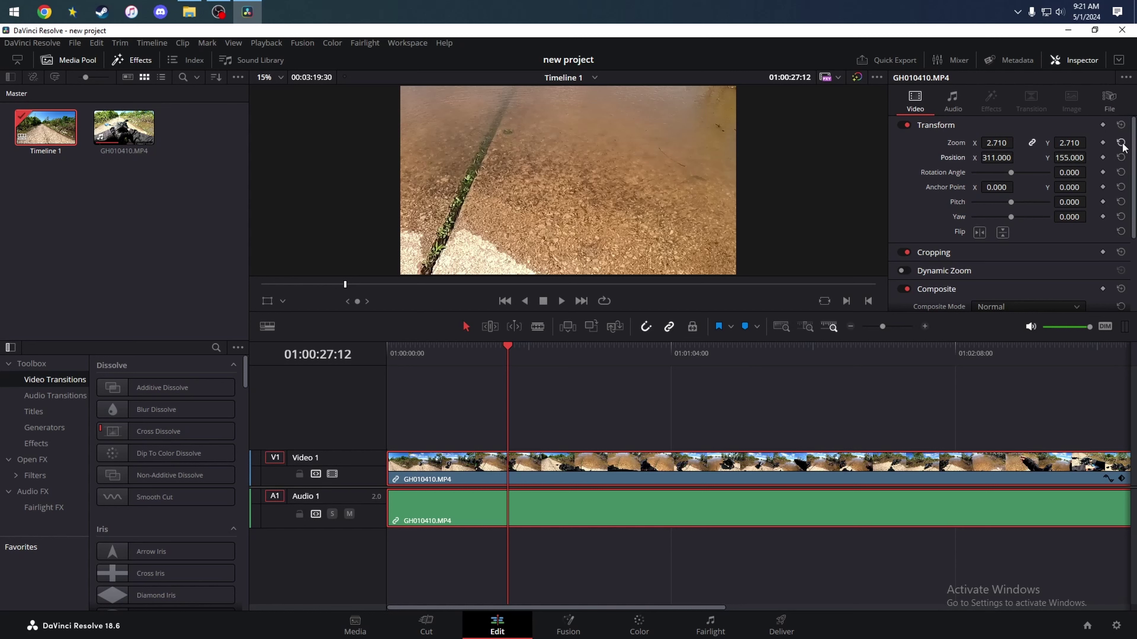
{"action": "left_click", "coordinate": [1121, 143]}
{"action": "left_click", "coordinate": [1120, 158]}
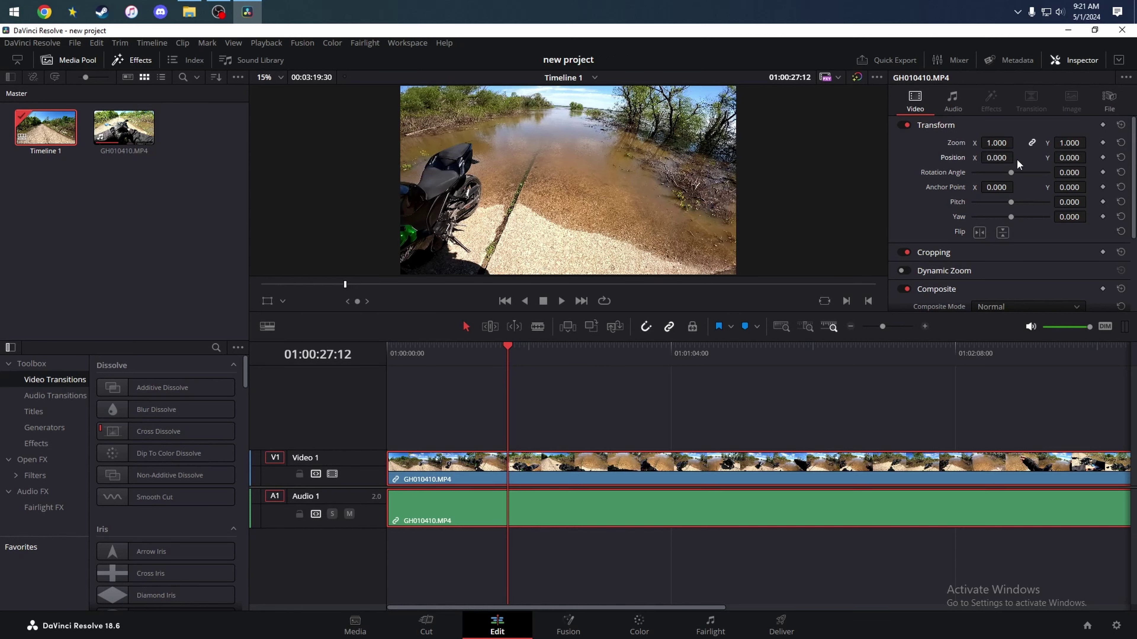
Set the clip's zoom to 1.790 and its position to X -74 and Y 78
{"action": "left_click_drag", "start_coordinate": [1063, 145], "coordinate": [1109, 160]}
{"action": "left_click_drag", "start_coordinate": [976, 160], "coordinate": [936, 160]}
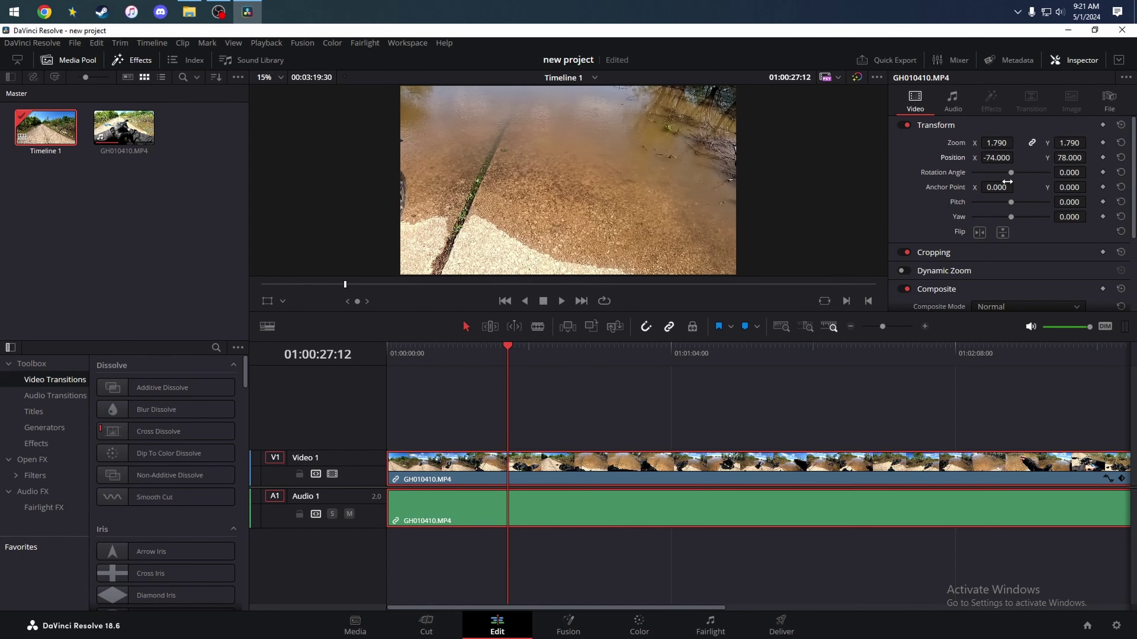
Try an anchor point of X -258 and Y 140, pitch 0.195, yaw 0.515 and a rotation angle of -35.730 for the clip
{"action": "left_click_drag", "start_coordinate": [995, 189], "coordinate": [844, 189]}
{"action": "left_click_drag", "start_coordinate": [1075, 188], "coordinate": [1136, 188]}
{"action": "left_click_drag", "start_coordinate": [1010, 202], "coordinate": [1024, 217]}
{"action": "left_click_drag", "start_coordinate": [1011, 172], "coordinate": [1006, 173]}
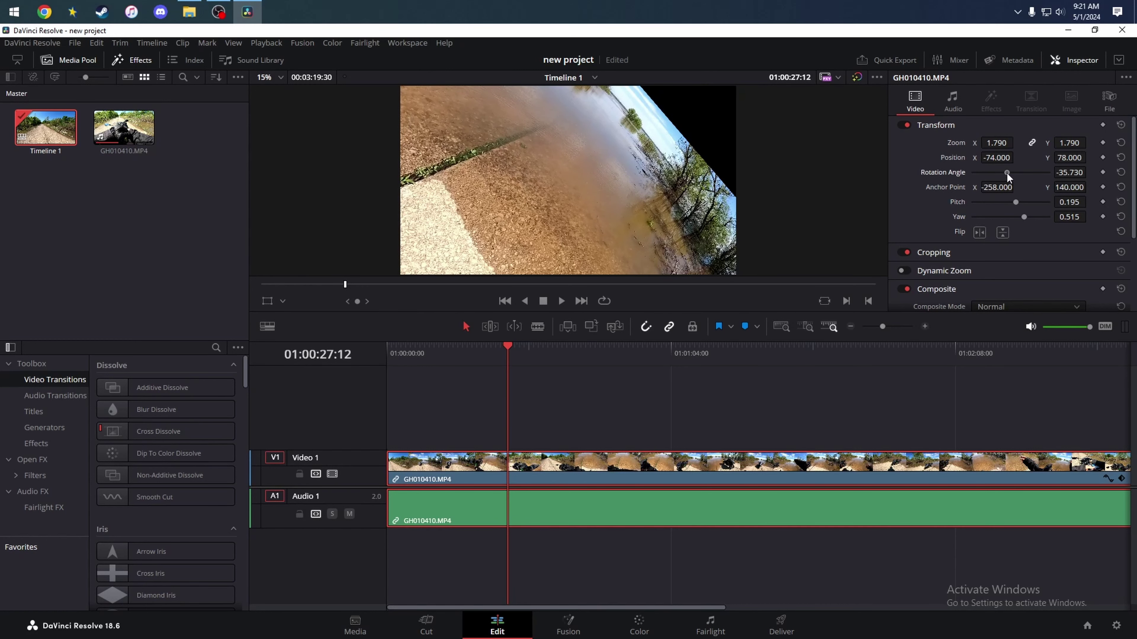
Reset the clip's yaw and anchor point, and return all its transform settings to their defaults
{"action": "left_click", "coordinate": [1121, 217]}
{"action": "left_click", "coordinate": [1121, 187]}
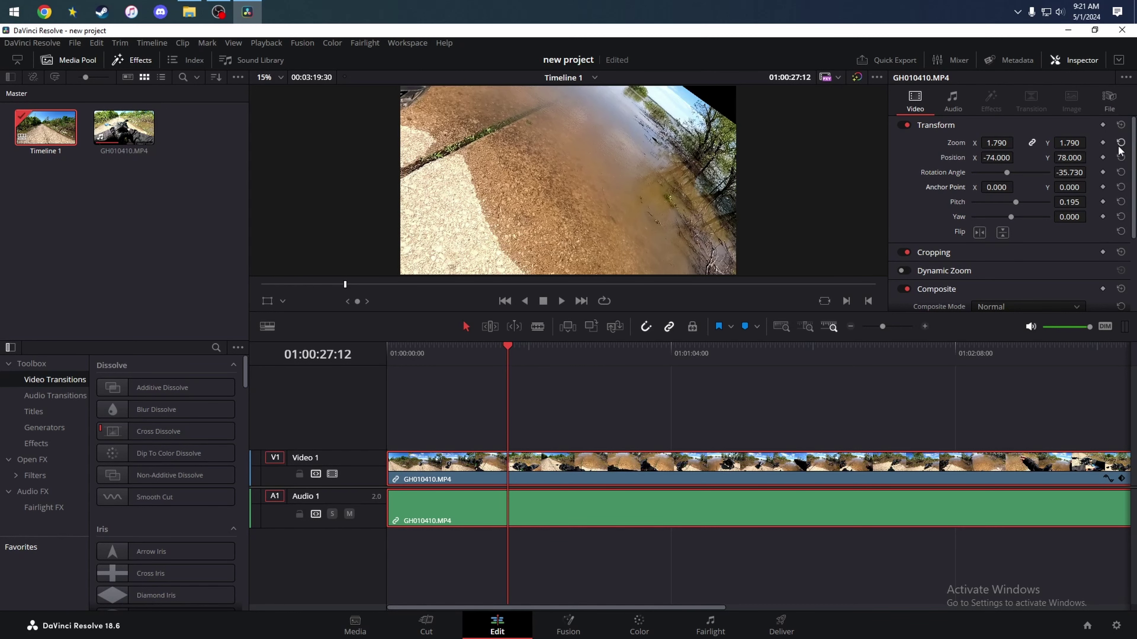
{"action": "left_click", "coordinate": [1121, 125]}
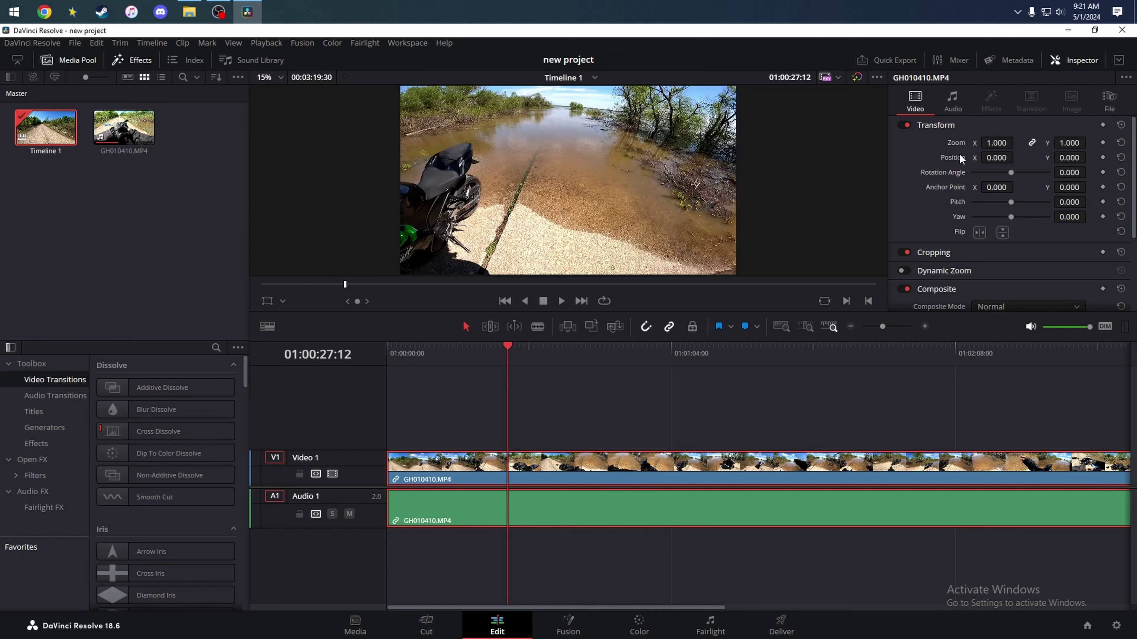
Expand the clip's cropping settings, try the Crop Left amount and leave it at 0
{"action": "left_click", "coordinate": [1021, 251]}
{"action": "scroll", "coordinate": [1019, 244], "scroll_direction": "down", "scroll_amount": 2}
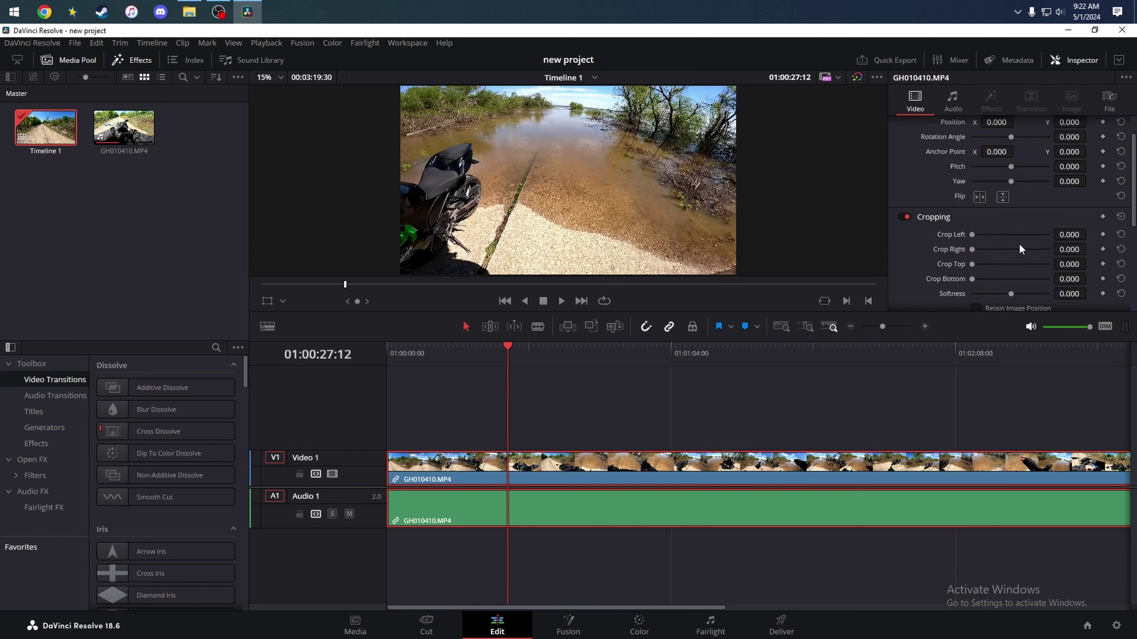
{"action": "left_click_drag", "start_coordinate": [972, 199], "coordinate": [928, 202]}
{"action": "scroll", "coordinate": [1019, 220], "scroll_direction": "down", "scroll_amount": 2}
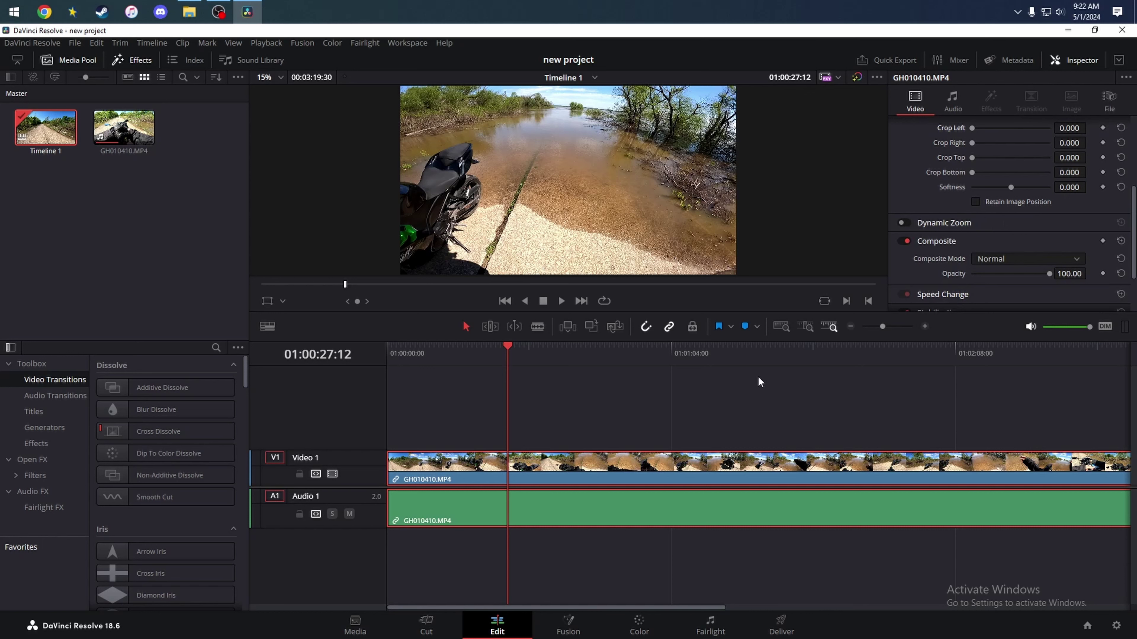
Return the playhead to the timeline start and enable Dynamic Zoom with Linear ease for the clip
{"action": "key", "text": "Home"}
{"action": "left_click", "coordinate": [1001, 223]}
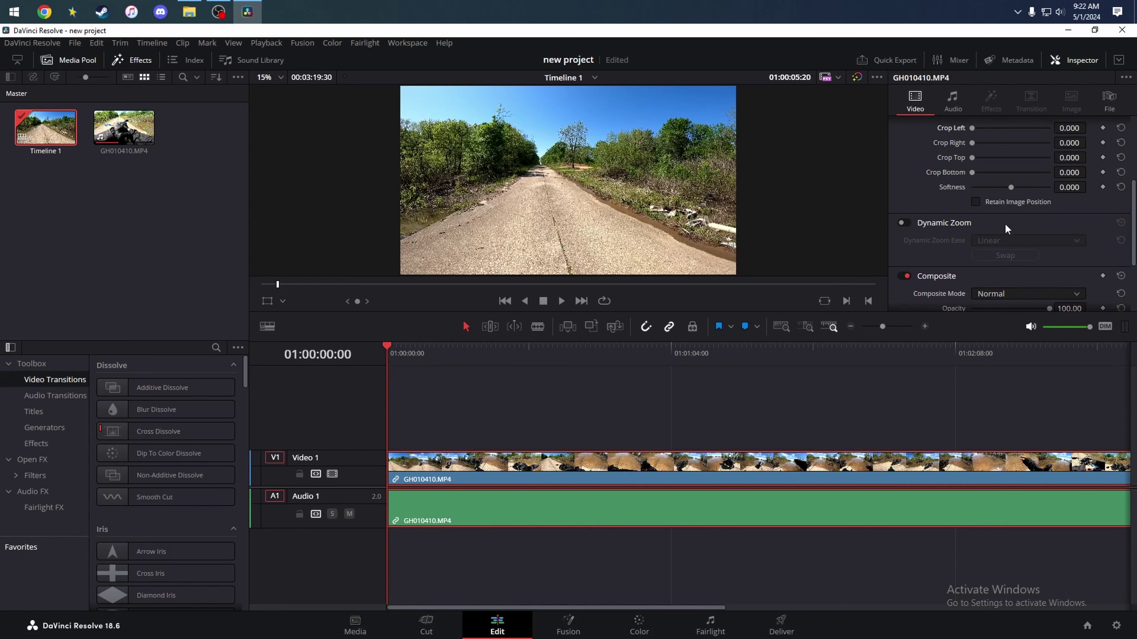
{"action": "left_click", "coordinate": [905, 222]}
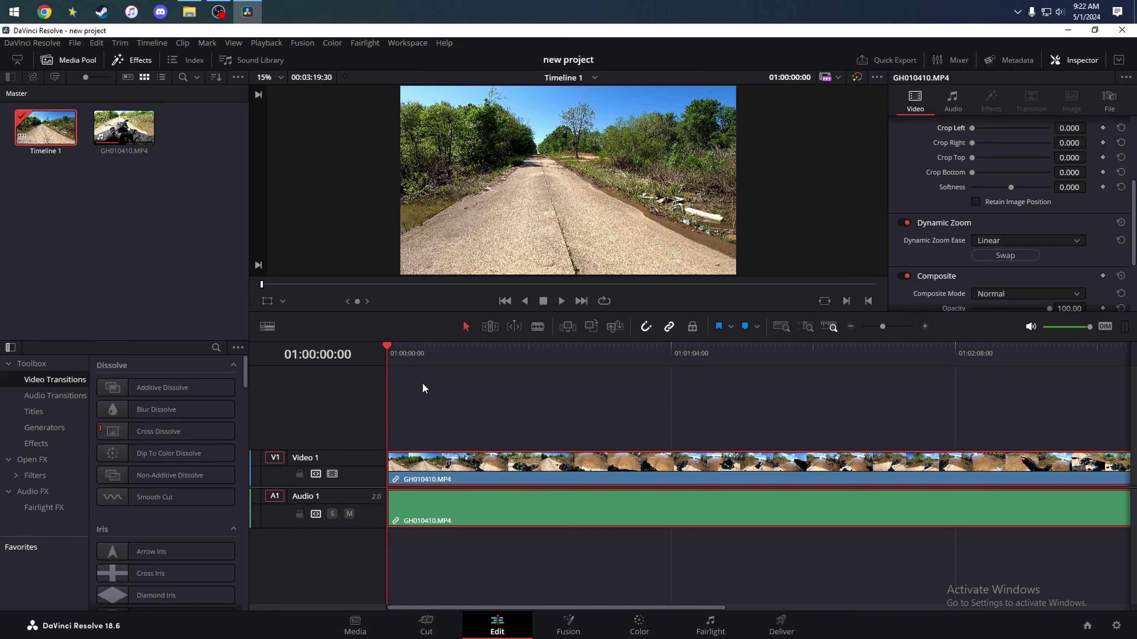
Play the clip near its beginning and near its end to compare the dynamic zoom, and stop playback near the start
{"action": "left_click", "coordinate": [561, 301]}
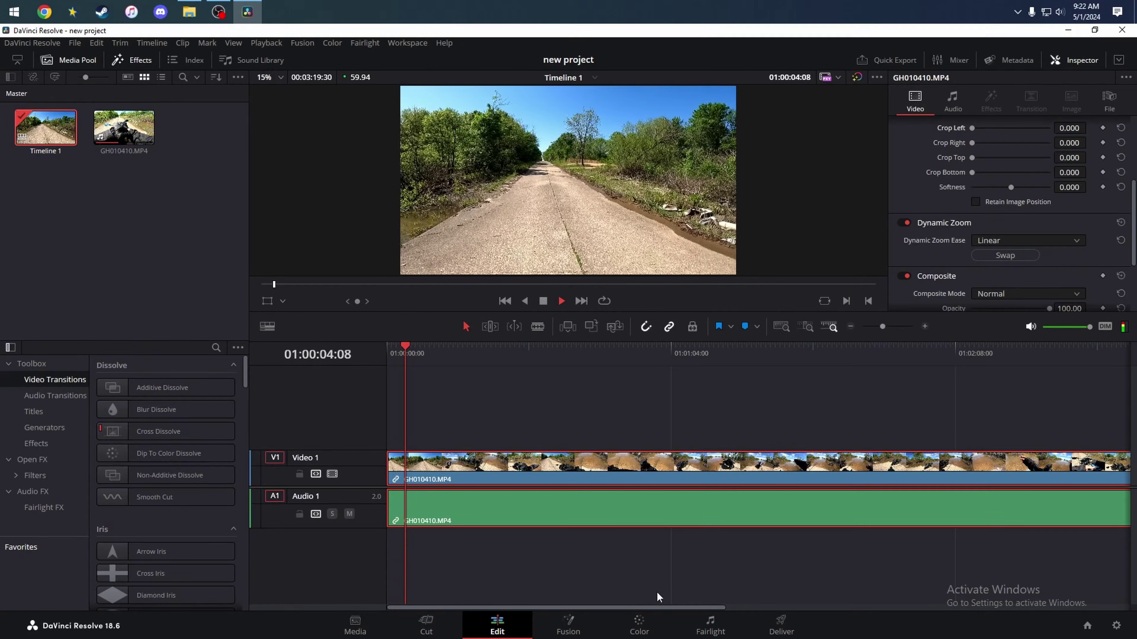
{"action": "left_click", "coordinate": [850, 326]}
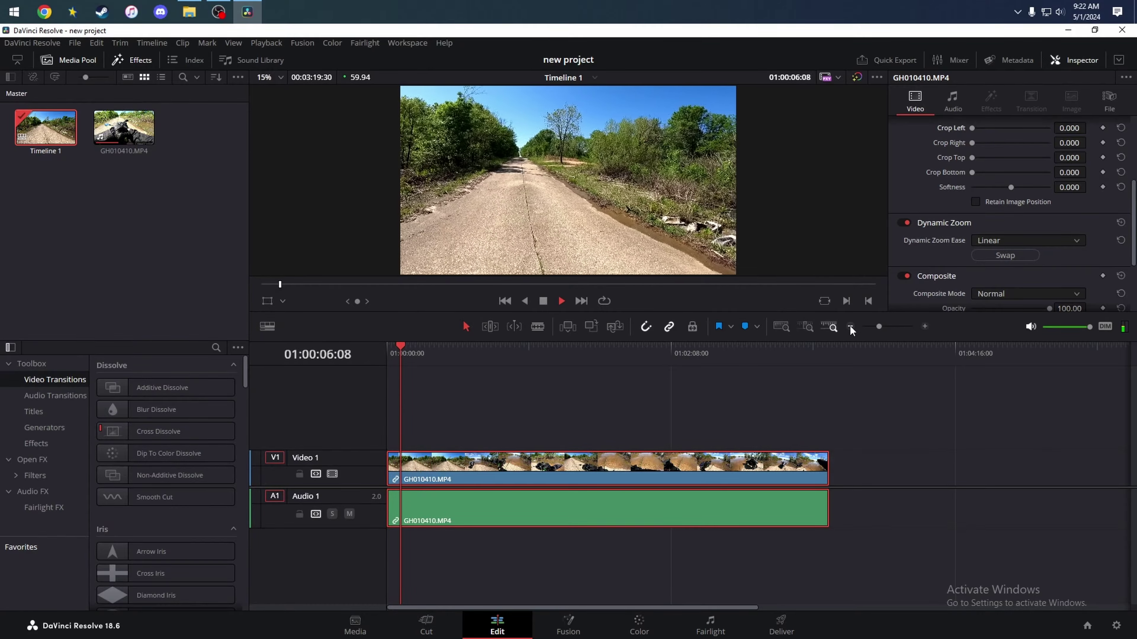
{"action": "left_click", "coordinate": [790, 368]}
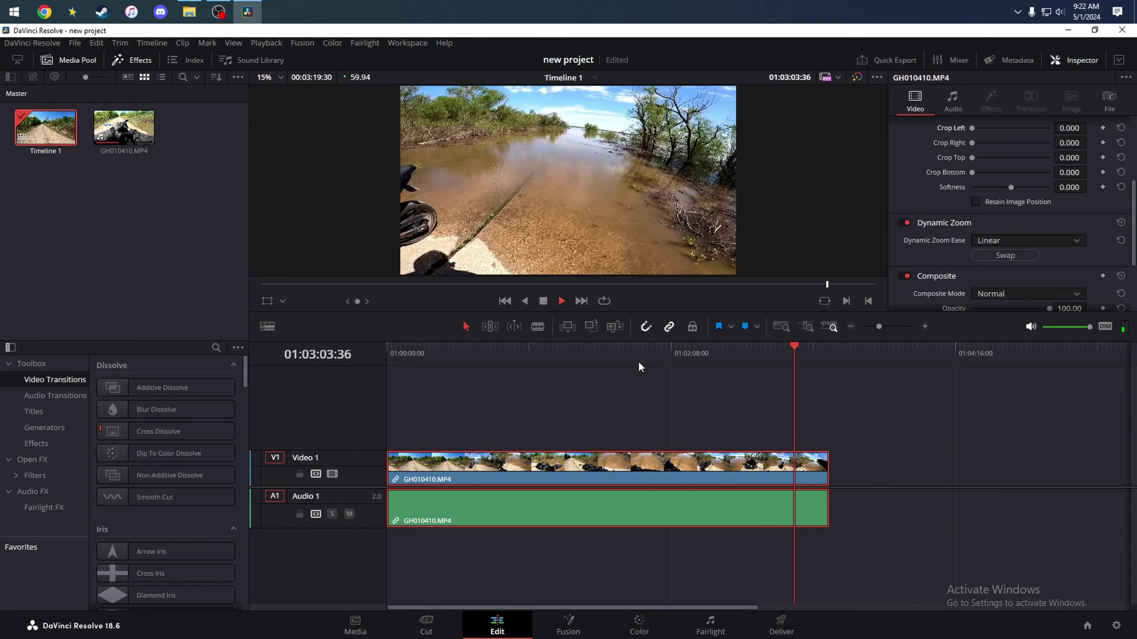
{"action": "left_click_drag", "start_coordinate": [388, 355], "coordinate": [368, 373]}
{"action": "key", "text": "space"}
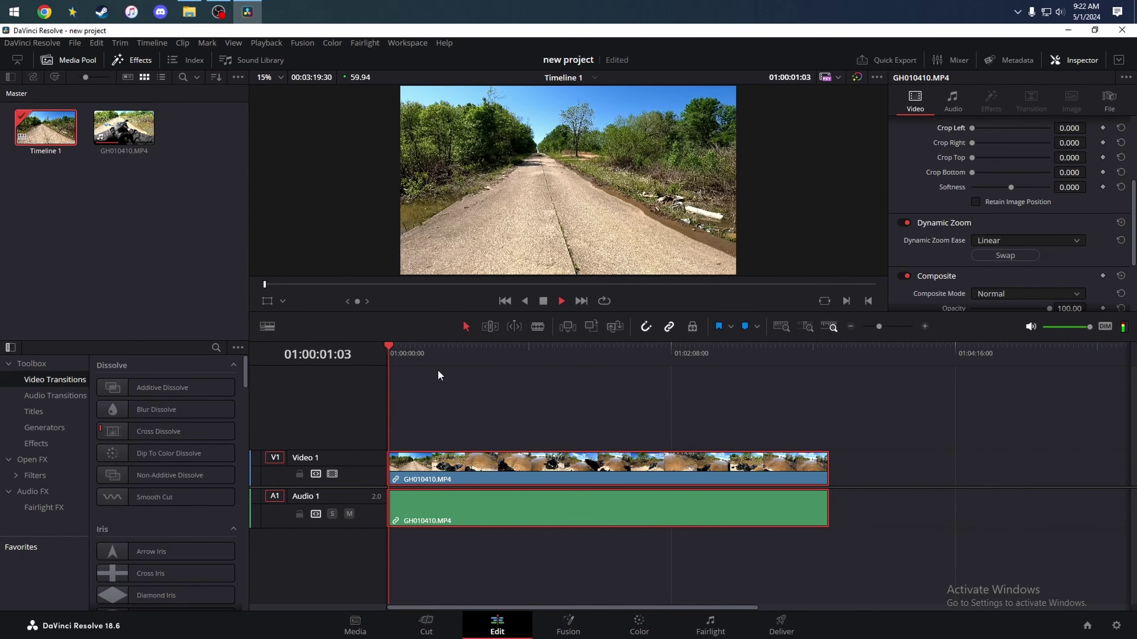
{"action": "key", "text": "space"}
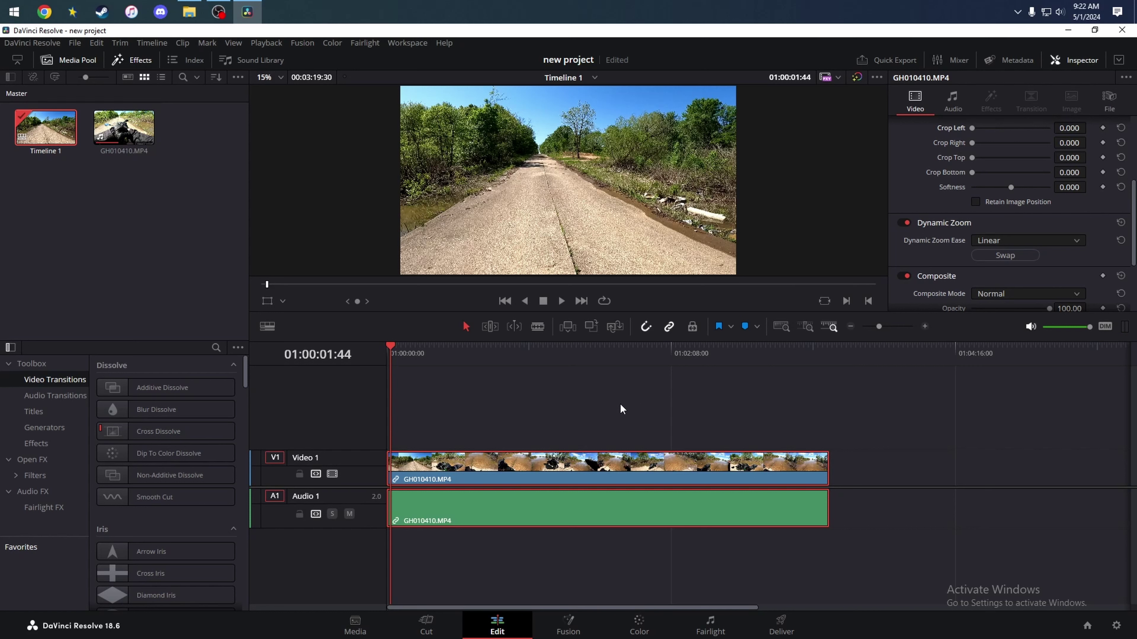
Review the clip's composite settings and expand Speed Change to examine its direction, speed and frame rate options
{"action": "scroll", "coordinate": [929, 229], "scroll_direction": "down", "scroll_amount": 3}
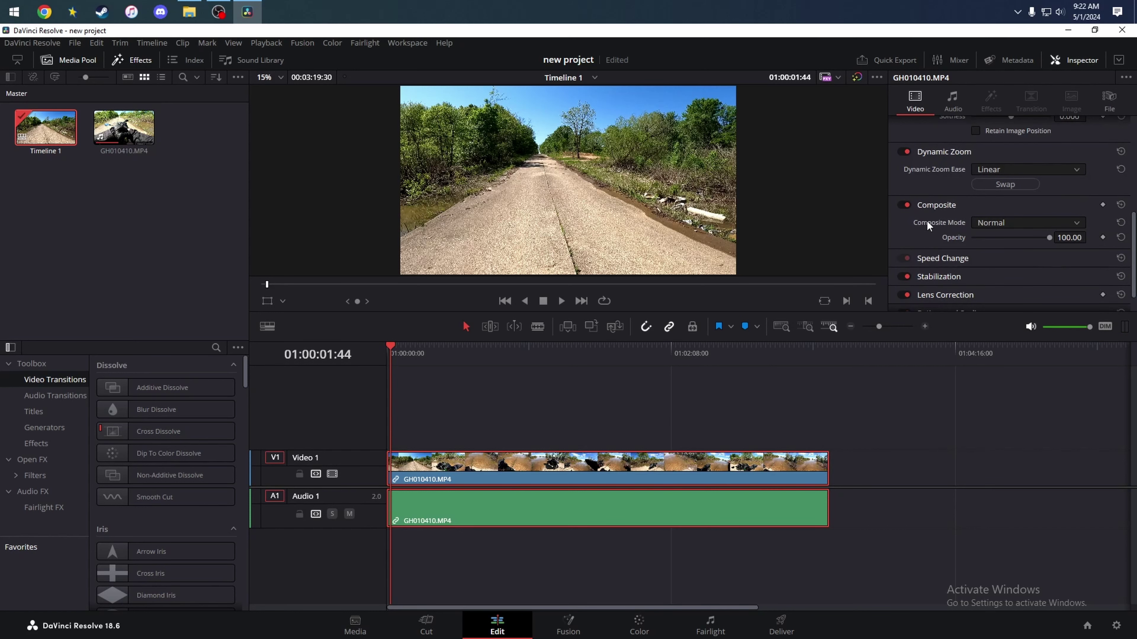
{"action": "scroll", "coordinate": [985, 224], "scroll_direction": "down", "scroll_amount": 1}
{"action": "left_click", "coordinate": [987, 229]}
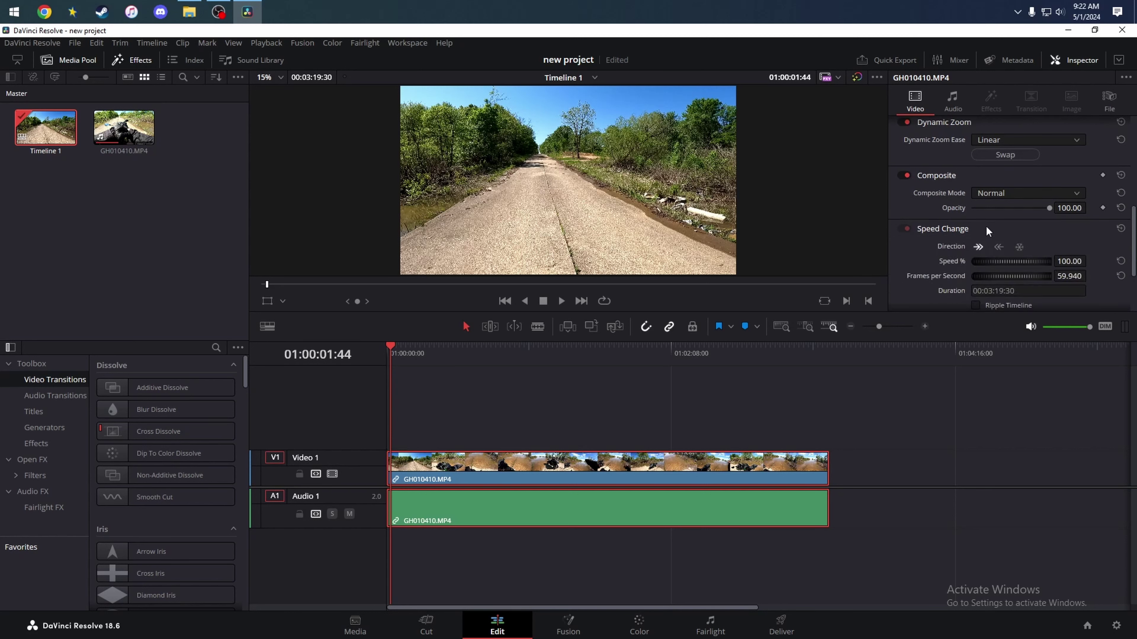
{"action": "scroll", "coordinate": [1002, 237], "scroll_direction": "down", "scroll_amount": 1}
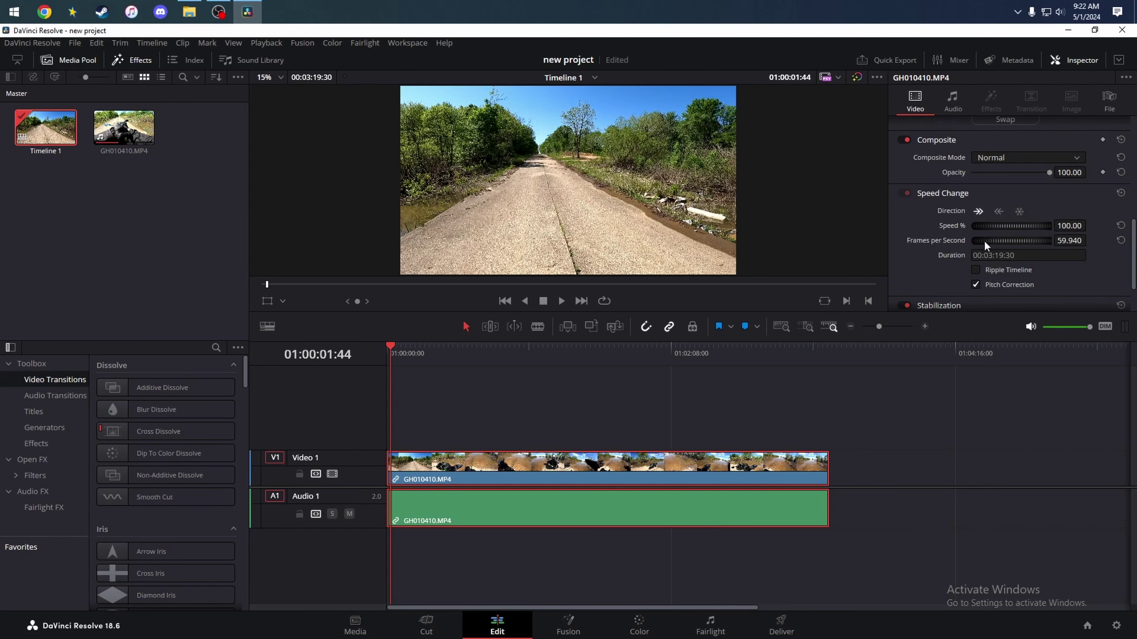
{"action": "scroll", "coordinate": [950, 252], "scroll_direction": "down", "scroll_amount": 1}
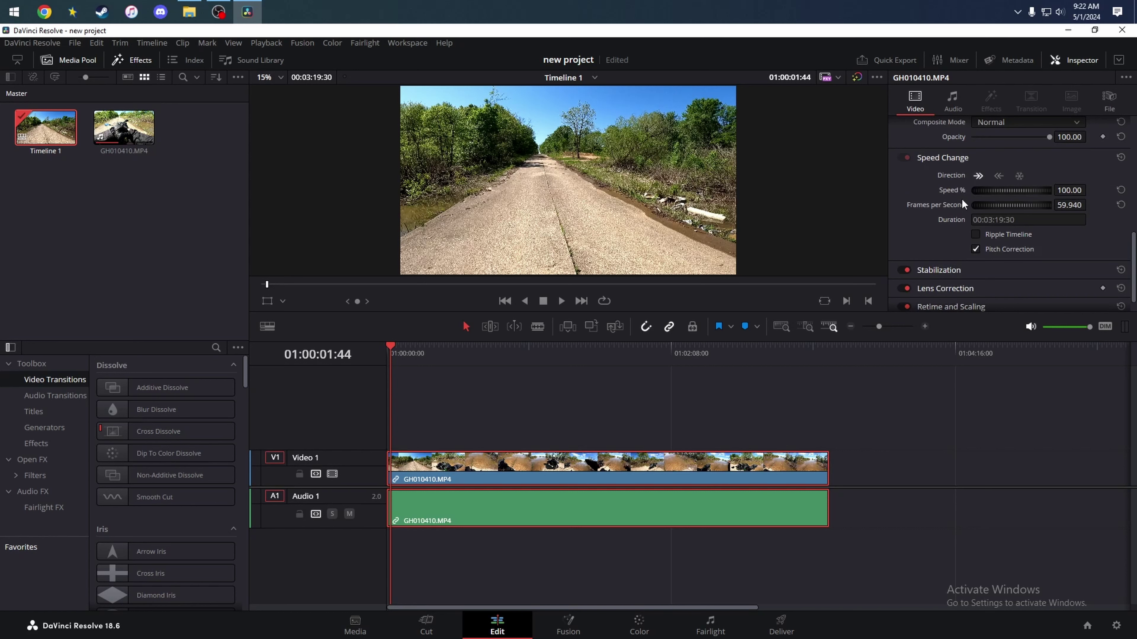
{"action": "scroll", "coordinate": [934, 218], "scroll_direction": "up", "scroll_amount": 5}
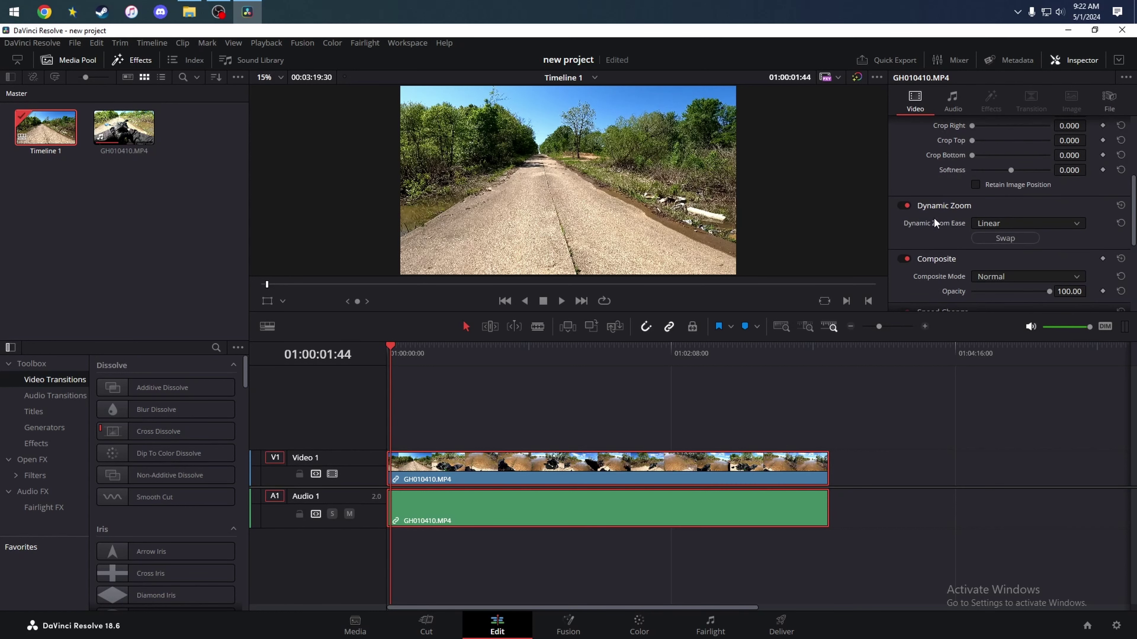
{"action": "scroll", "coordinate": [949, 232], "scroll_direction": "up", "scroll_amount": 1}
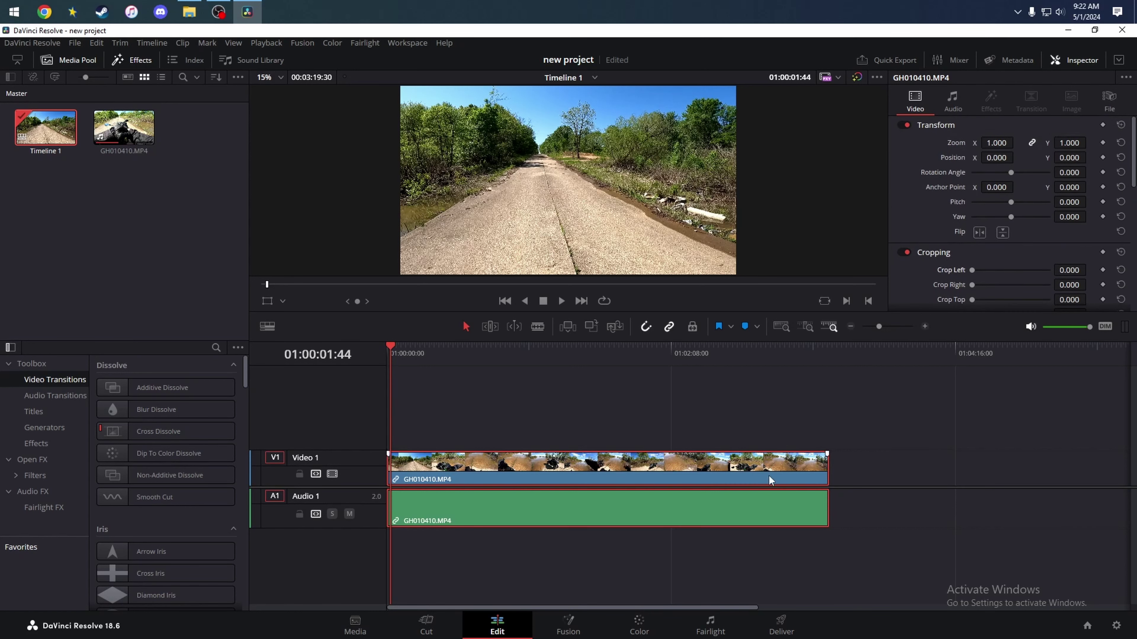
Select all clips in the timeline and examine their audio settings, including volume, pan, pitch and equalizer
{"action": "key", "text": "ctrl+a"}
{"action": "left_click", "coordinate": [953, 106]}
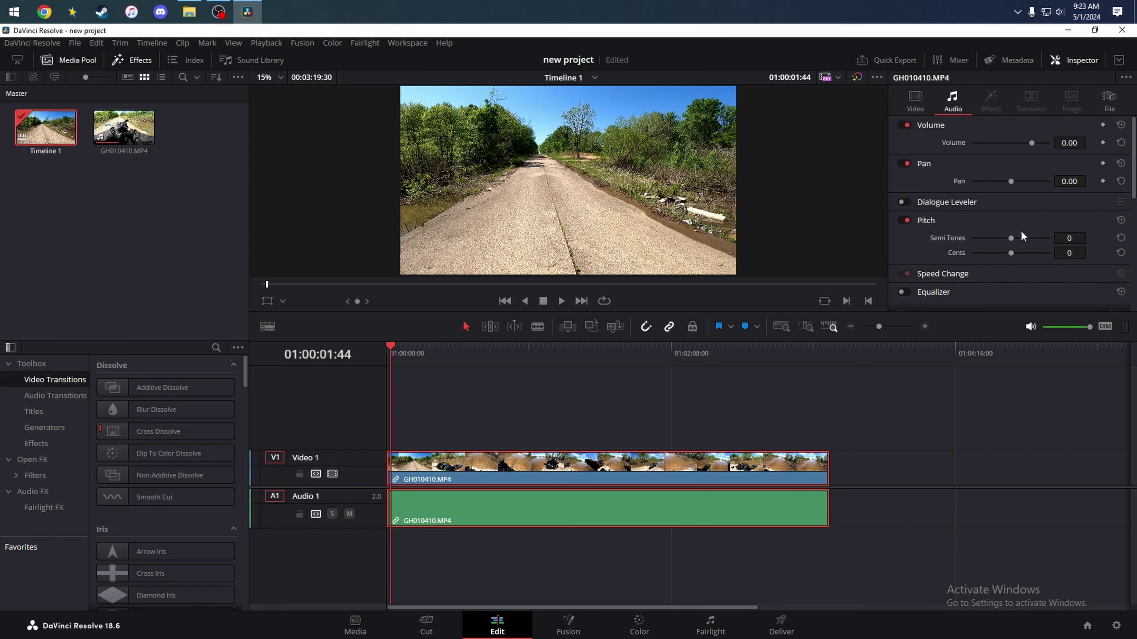
{"action": "scroll", "coordinate": [1007, 241], "scroll_direction": "down", "scroll_amount": 5}
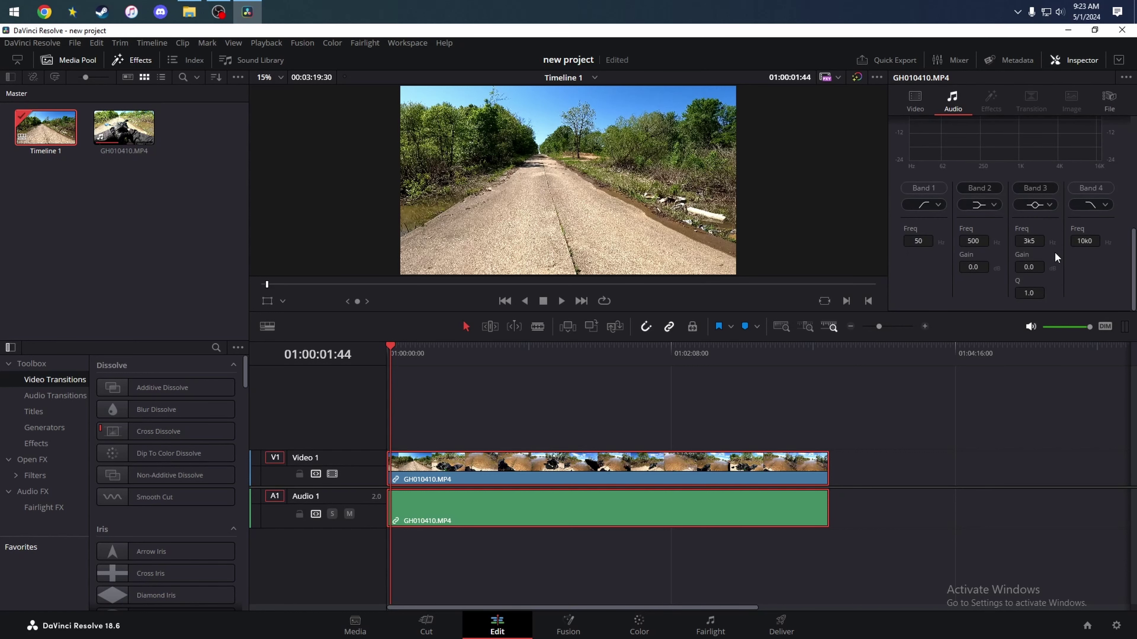
{"action": "scroll", "coordinate": [1043, 256], "scroll_direction": "up", "scroll_amount": 5}
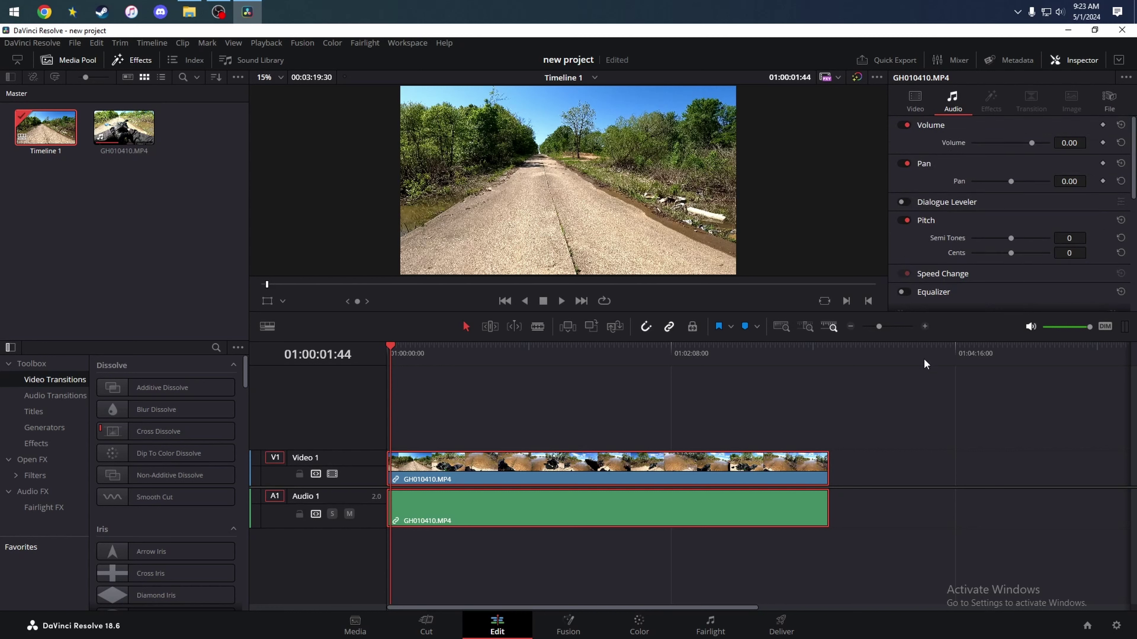
Split the linked video and audio clip at 01:01:02:40 with the blade tool and return to the selection tool
{"action": "left_click", "coordinate": [423, 397]}
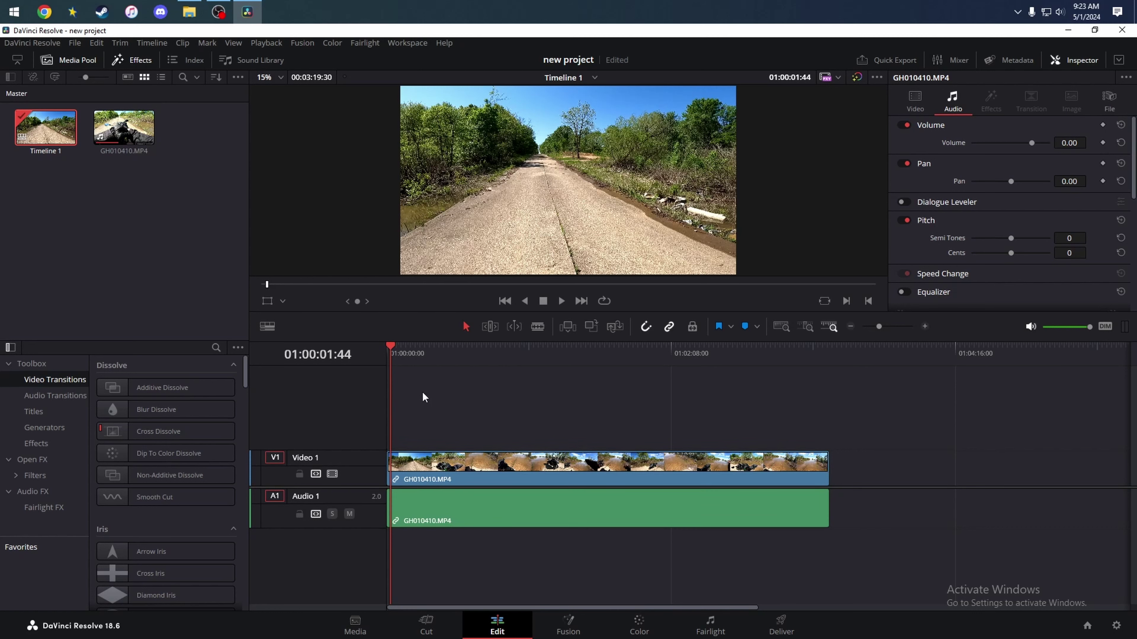
{"action": "left_click", "coordinate": [525, 354]}
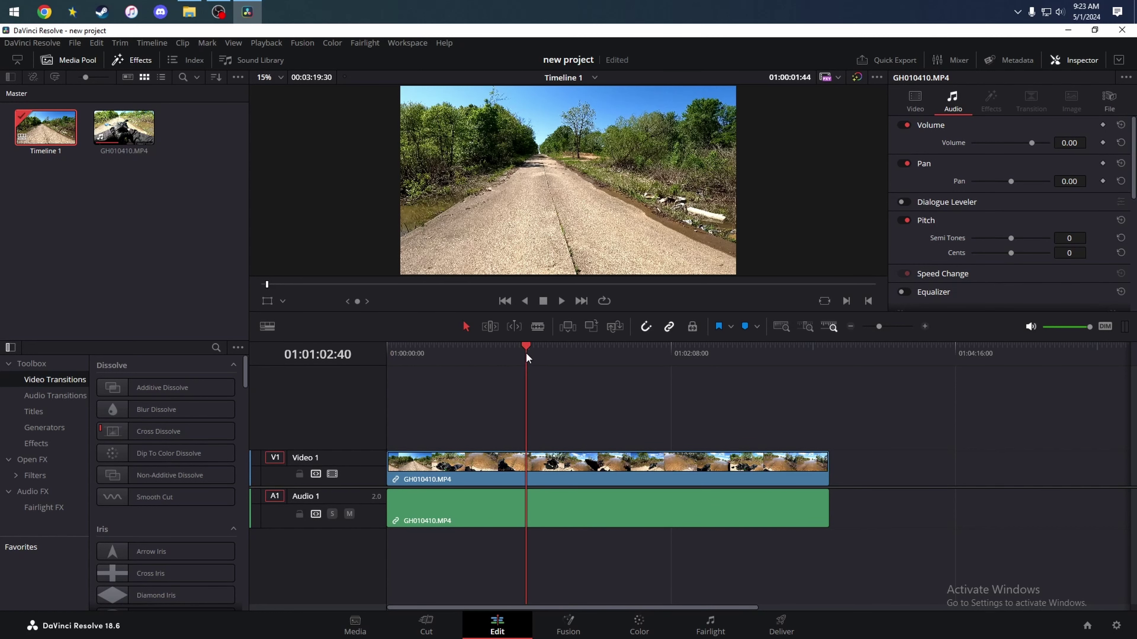
{"action": "left_click", "coordinate": [540, 327]}
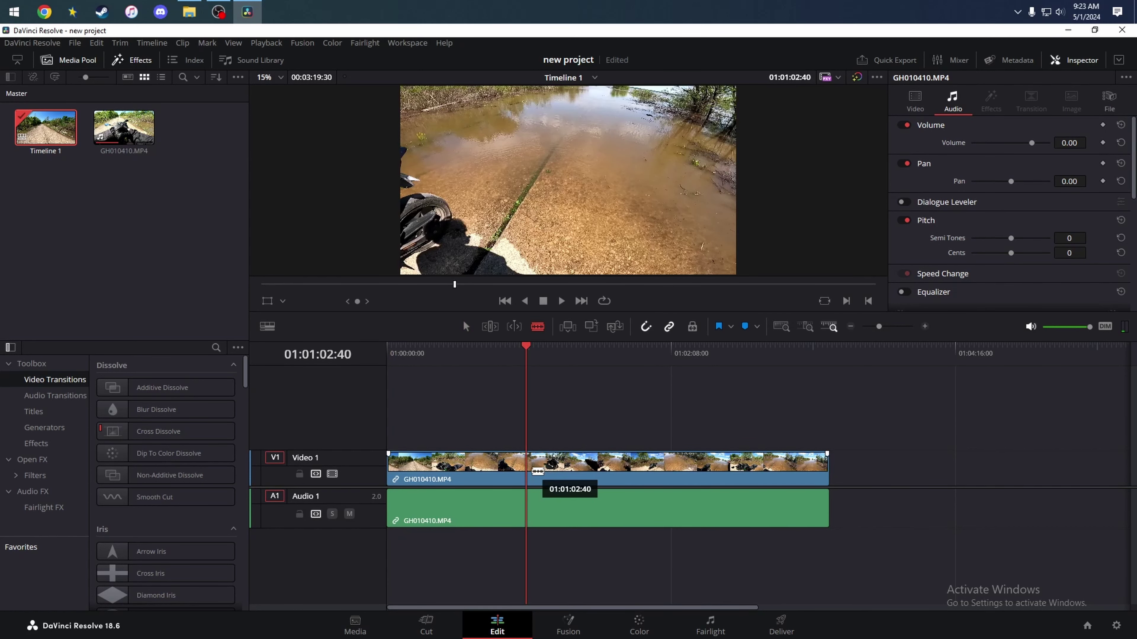
{"action": "left_click", "coordinate": [530, 471]}
{"action": "left_click", "coordinate": [466, 331]}
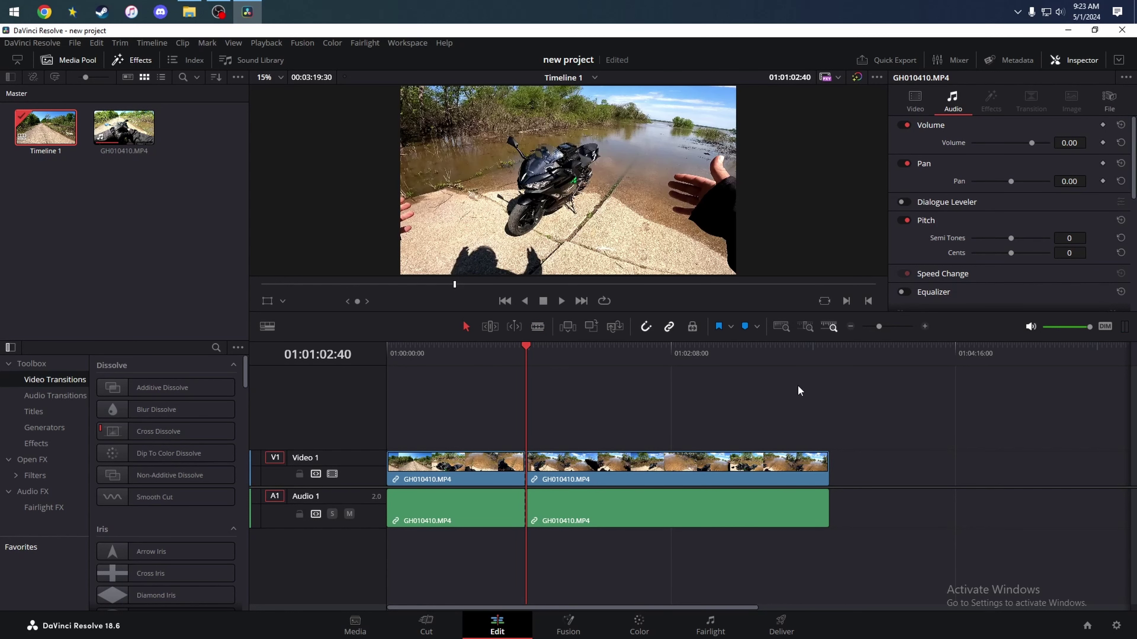
Place the playhead at 01:00:55:48, shortly before the cut between the two clips
{"action": "left_click", "coordinate": [924, 327]}
{"action": "left_click", "coordinate": [925, 326]}
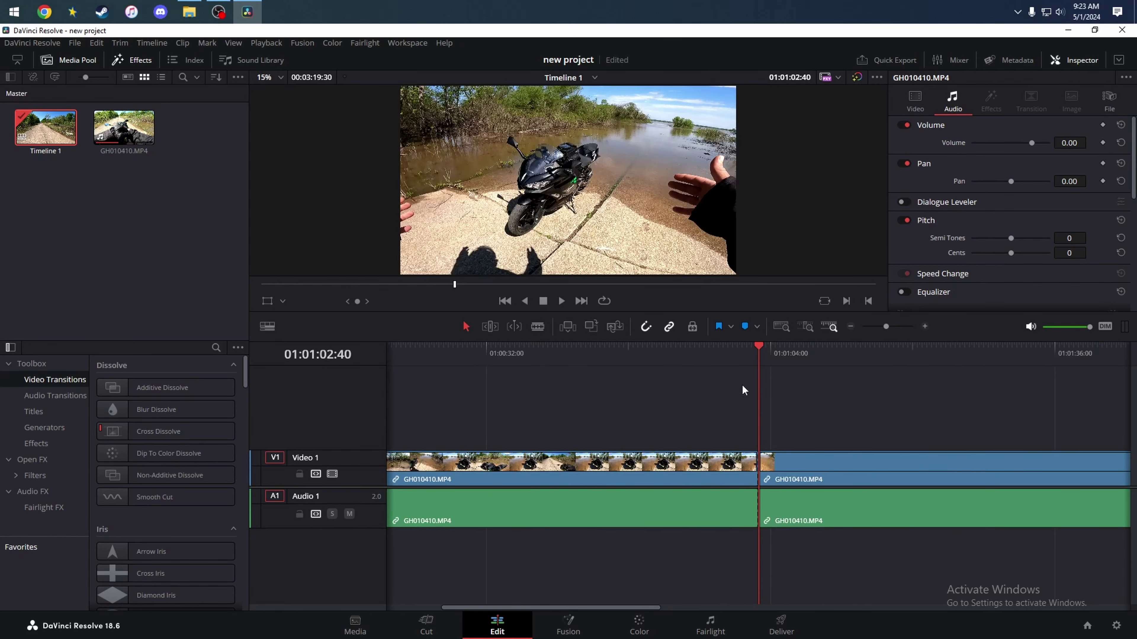
{"action": "left_click_drag", "start_coordinate": [744, 356], "coordinate": [726, 360]}
{"action": "left_click_drag", "start_coordinate": [626, 607], "coordinate": [667, 607]}
{"action": "left_click", "coordinate": [557, 367]}
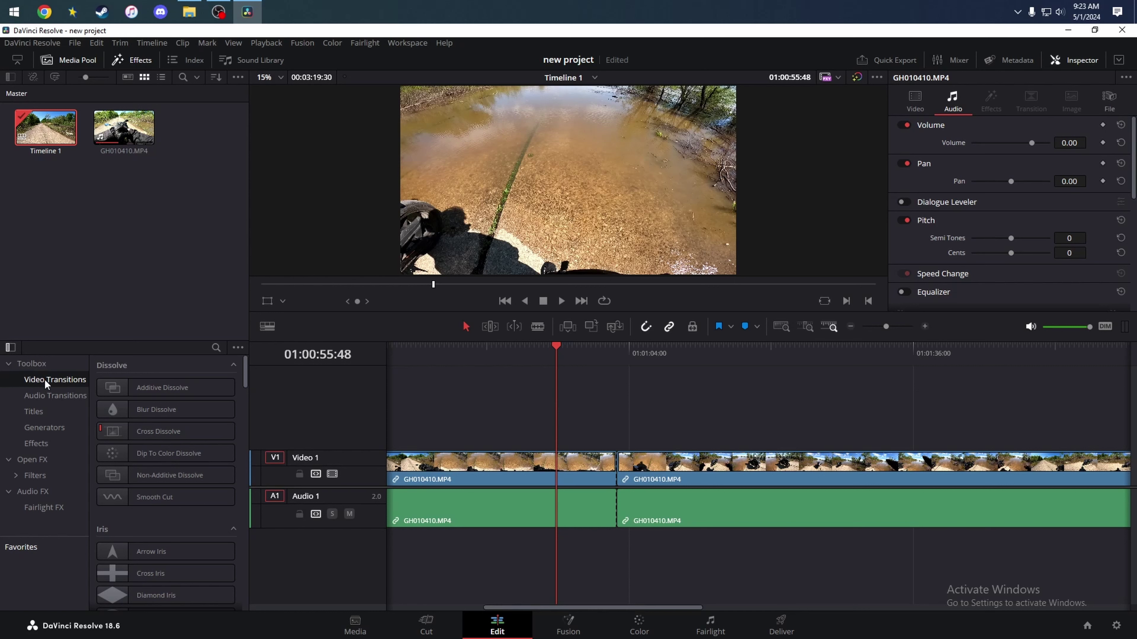
Preview the RGB Splitter video transition and apply it to the cut between the two Video 1 clips
{"action": "left_click_drag", "start_coordinate": [246, 377], "coordinate": [257, 557]}
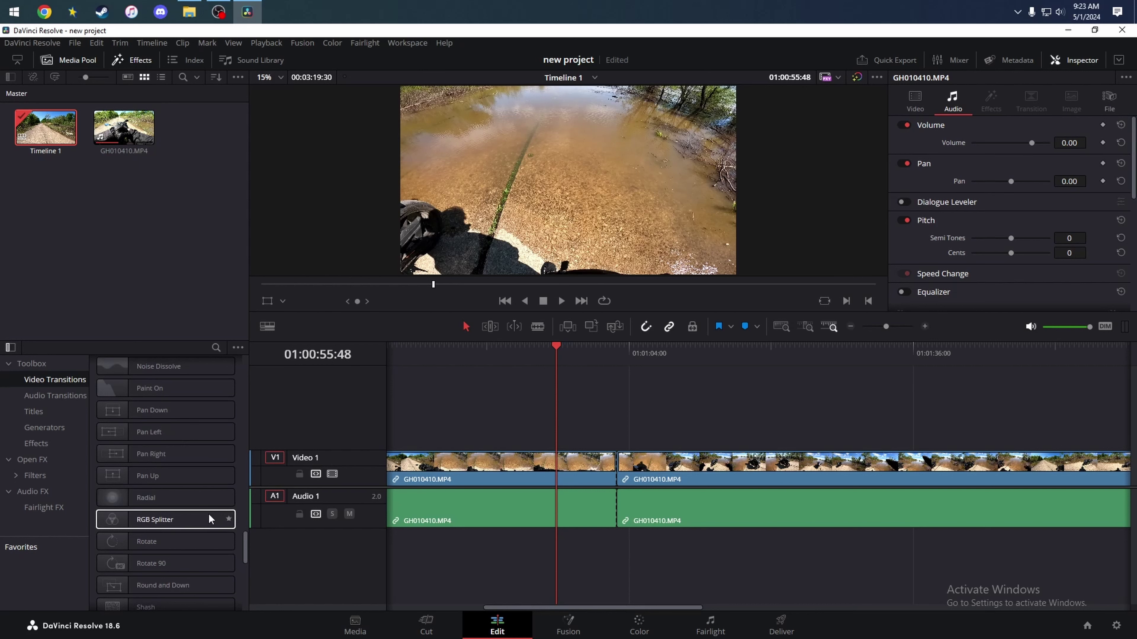
{"action": "mouse_move", "coordinate": [201, 520]}
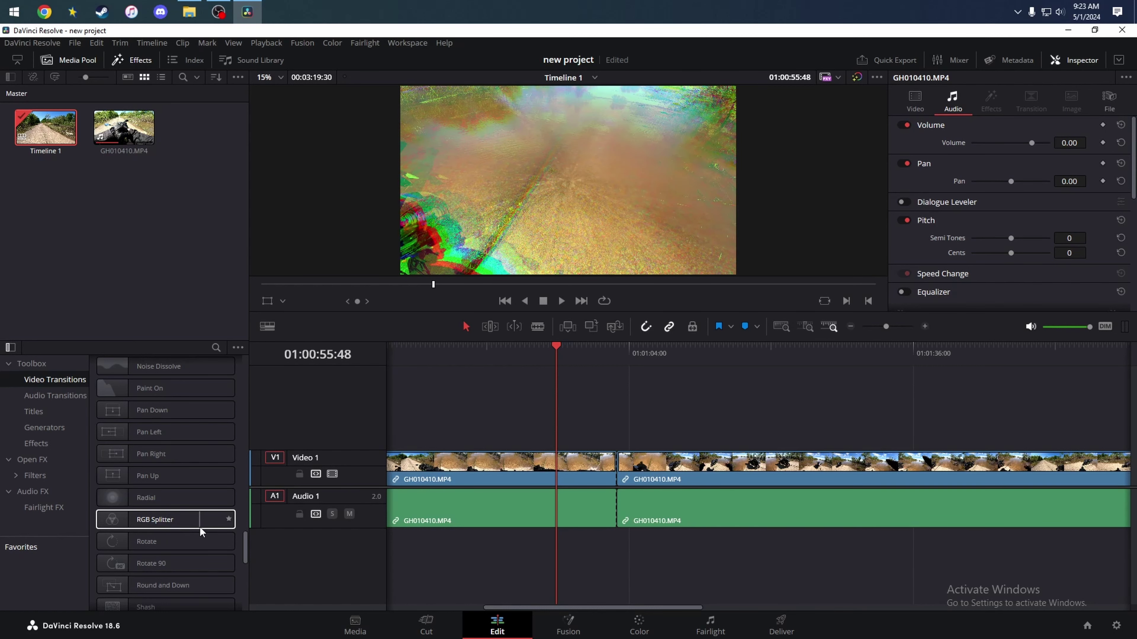
{"action": "left_click_drag", "start_coordinate": [110, 521], "coordinate": [622, 483]}
Lengthen the RGB Splitter transition to about 16.1 seconds and play the timeline from shortly before it
{"action": "left_click", "coordinate": [925, 327]}
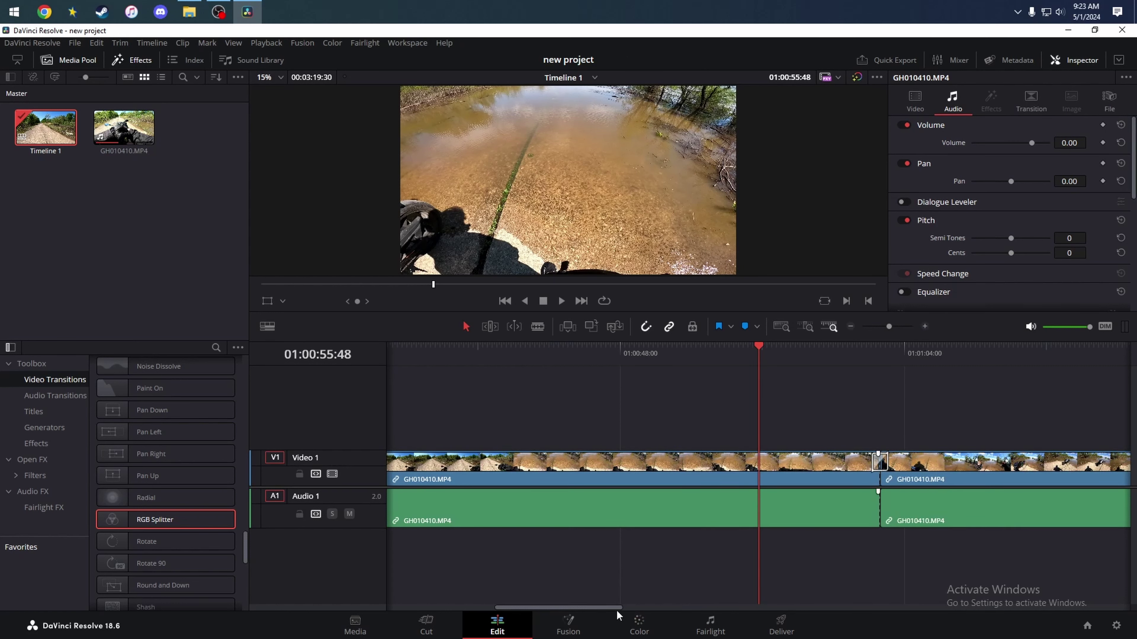
{"action": "left_click_drag", "start_coordinate": [615, 608], "coordinate": [672, 609]}
{"action": "left_click_drag", "start_coordinate": [562, 462], "coordinate": [700, 463]}
{"action": "left_click_drag", "start_coordinate": [622, 605], "coordinate": [609, 609]}
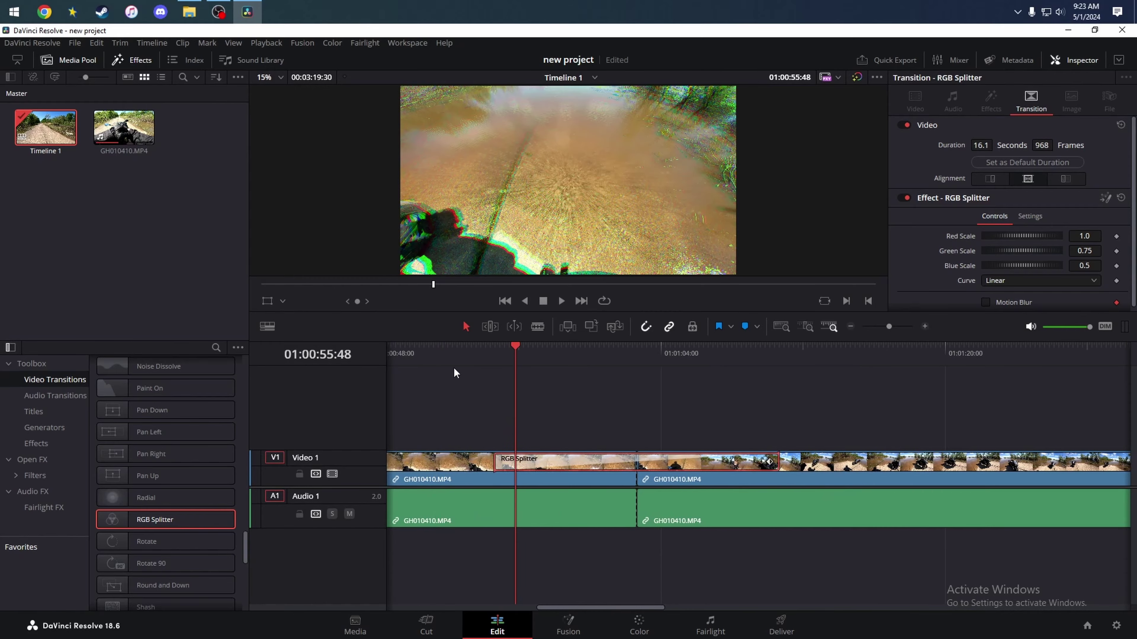
{"action": "left_click", "coordinate": [436, 353]}
{"action": "left_click", "coordinate": [561, 301]}
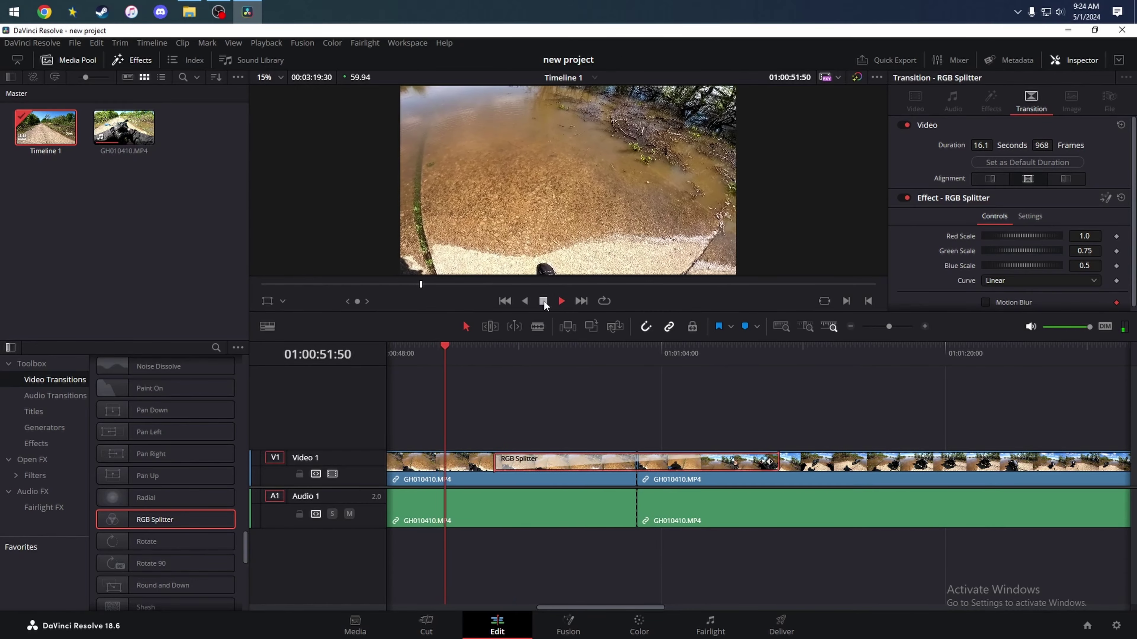
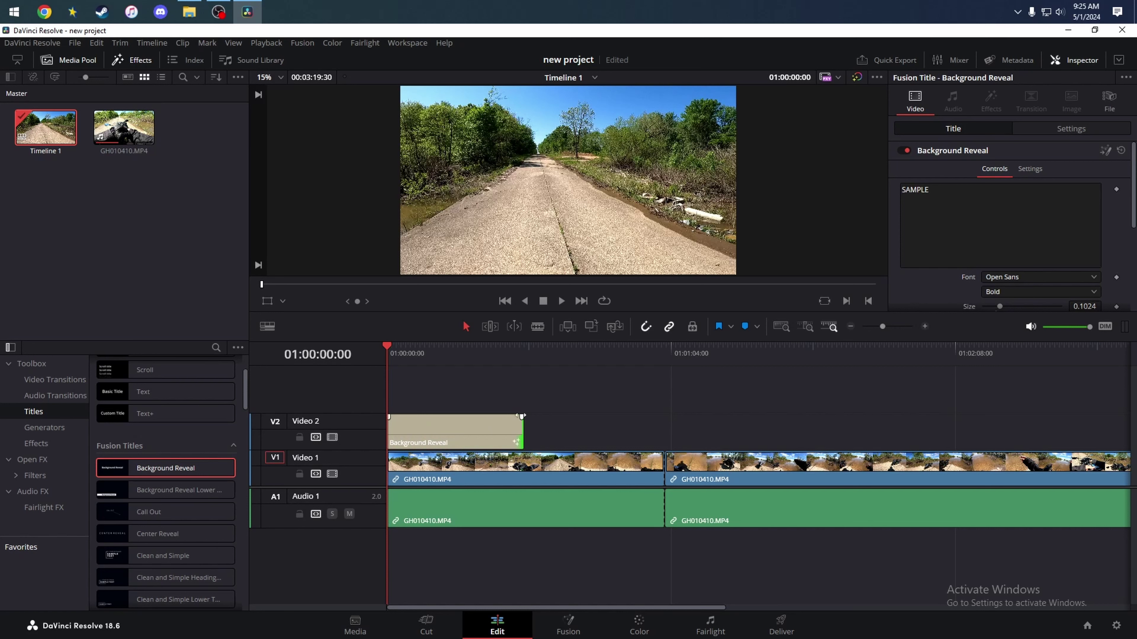
Try the fade-out handle of the Background Reveal title on Video 2 and select the title
{"action": "left_click_drag", "start_coordinate": [521, 417], "coordinate": [522, 417]}
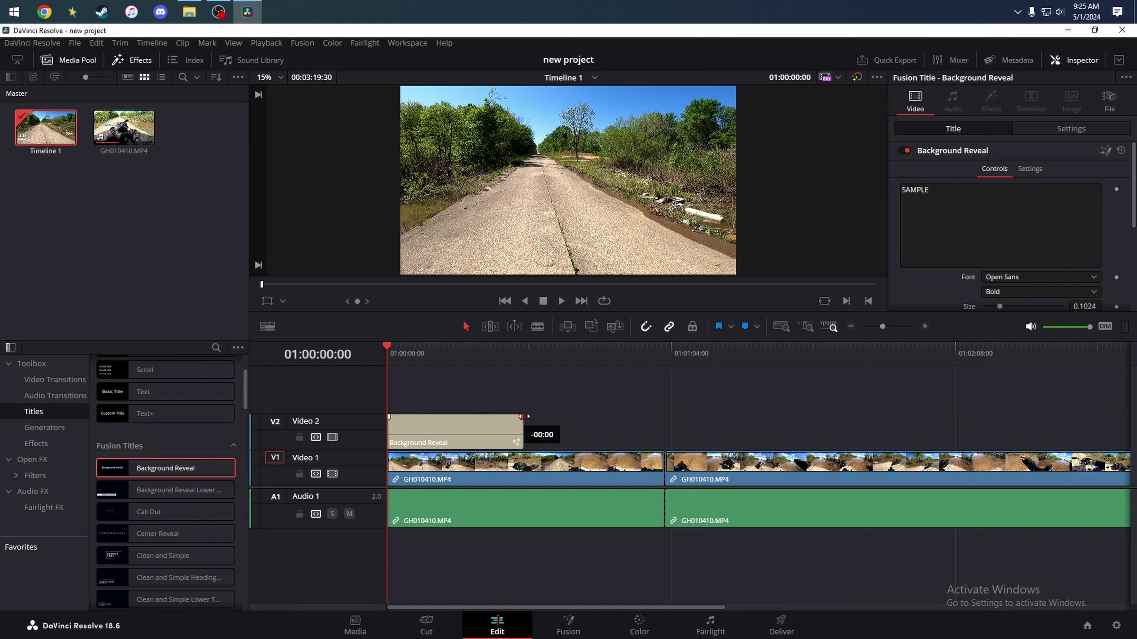
{"action": "left_click", "coordinate": [435, 428]}
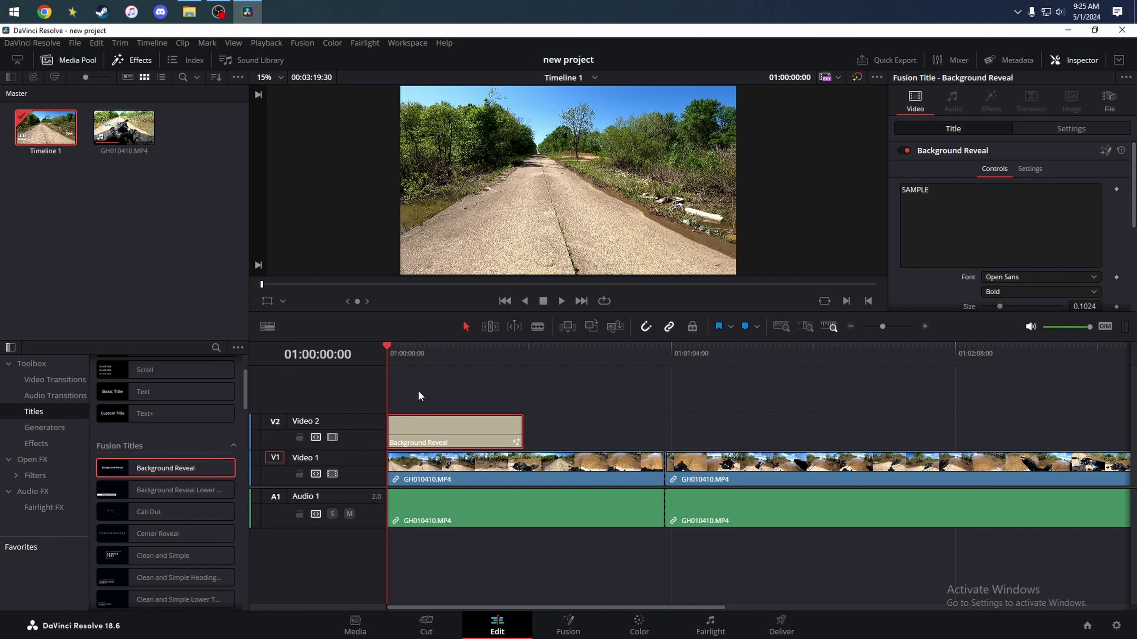
Link the Background Reveal title with the first GH010410.MP4 clip's video and audio, and try moving them together
{"action": "left_click_drag", "start_coordinate": [417, 390], "coordinate": [495, 557]}
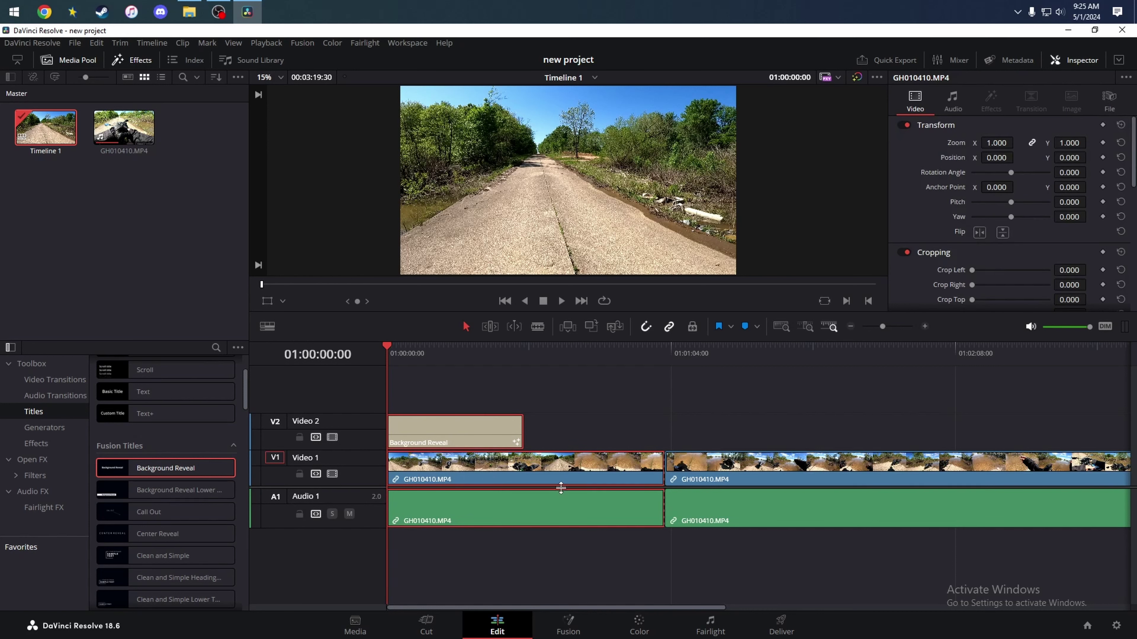
{"action": "right_click", "coordinate": [449, 431]}
{"action": "left_click", "coordinate": [472, 421]}
{"action": "left_click", "coordinate": [445, 433]}
{"action": "left_click_drag", "start_coordinate": [443, 432], "coordinate": [475, 527]}
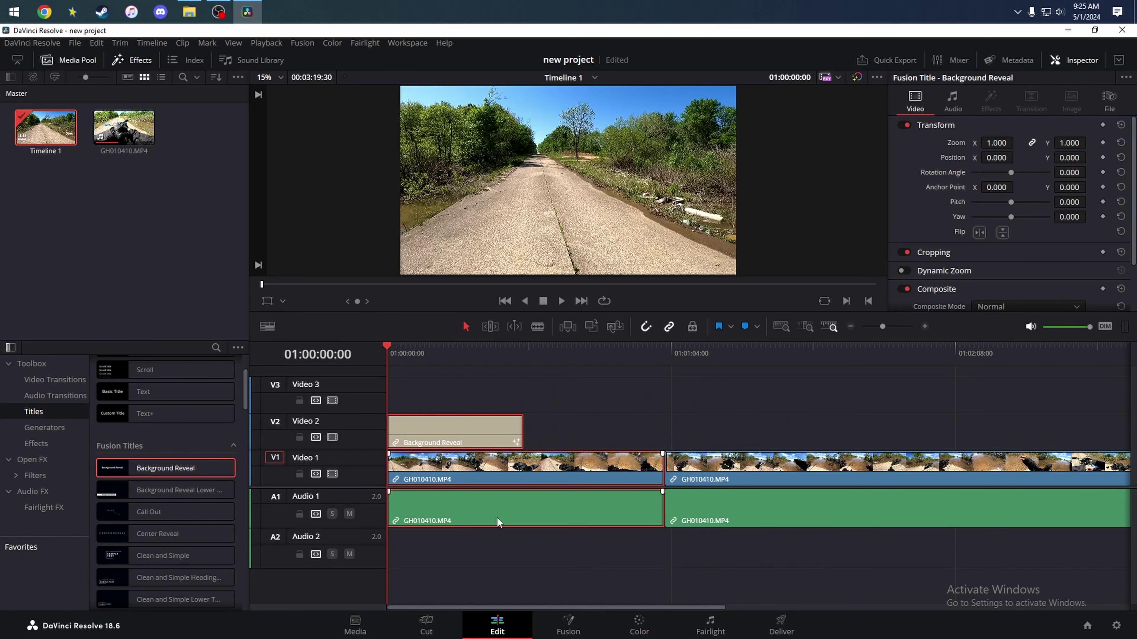
{"action": "left_click", "coordinate": [501, 547]}
Unlink the Background Reveal title from the first GH010410.MP4 clip
{"action": "left_click_drag", "start_coordinate": [447, 387], "coordinate": [500, 557]}
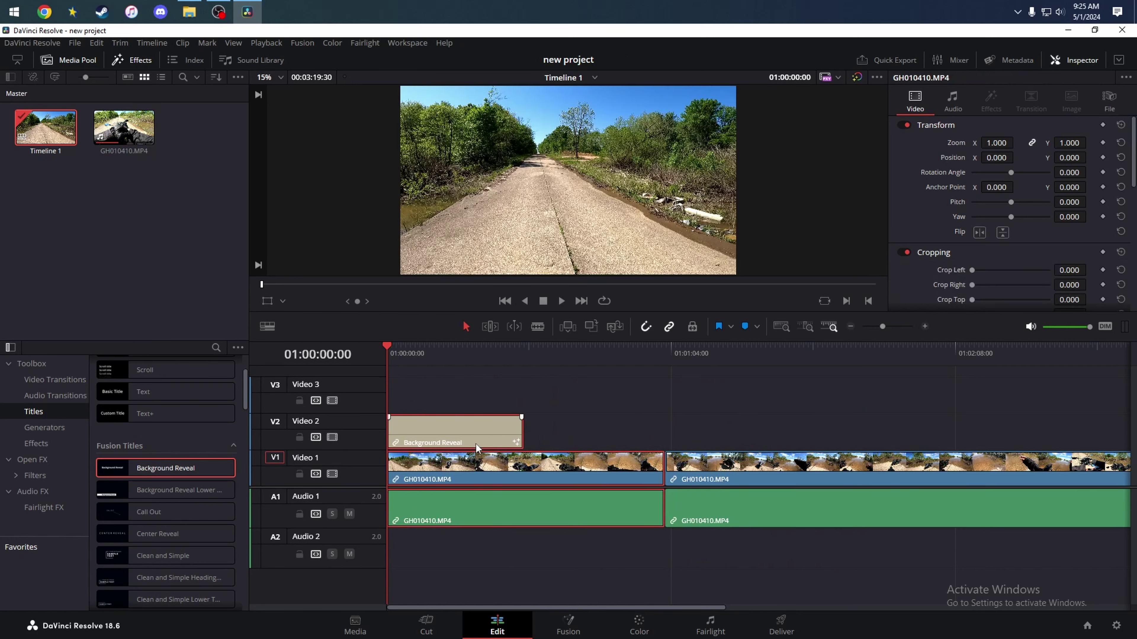
{"action": "right_click", "coordinate": [476, 441]}
{"action": "left_click", "coordinate": [493, 424]}
{"action": "left_click_drag", "start_coordinate": [582, 556], "coordinate": [560, 467]}
Replace the Background Reveal title's text with "Sqvirrel"
{"action": "left_click", "coordinate": [464, 436]}
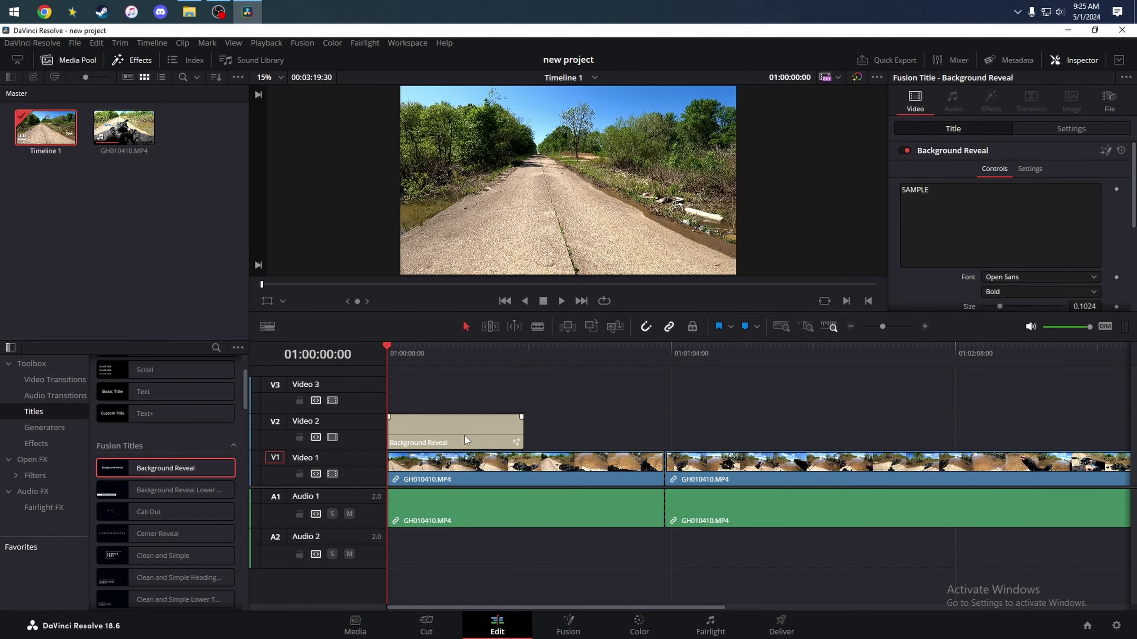
{"action": "mouse_move", "coordinate": [478, 421]}
{"action": "left_mouse_down"}
{"action": "mouse_move", "coordinate": [577, 421]}
{"action": "mouse_move", "coordinate": [460, 421]}
{"action": "left_mouse_up"}
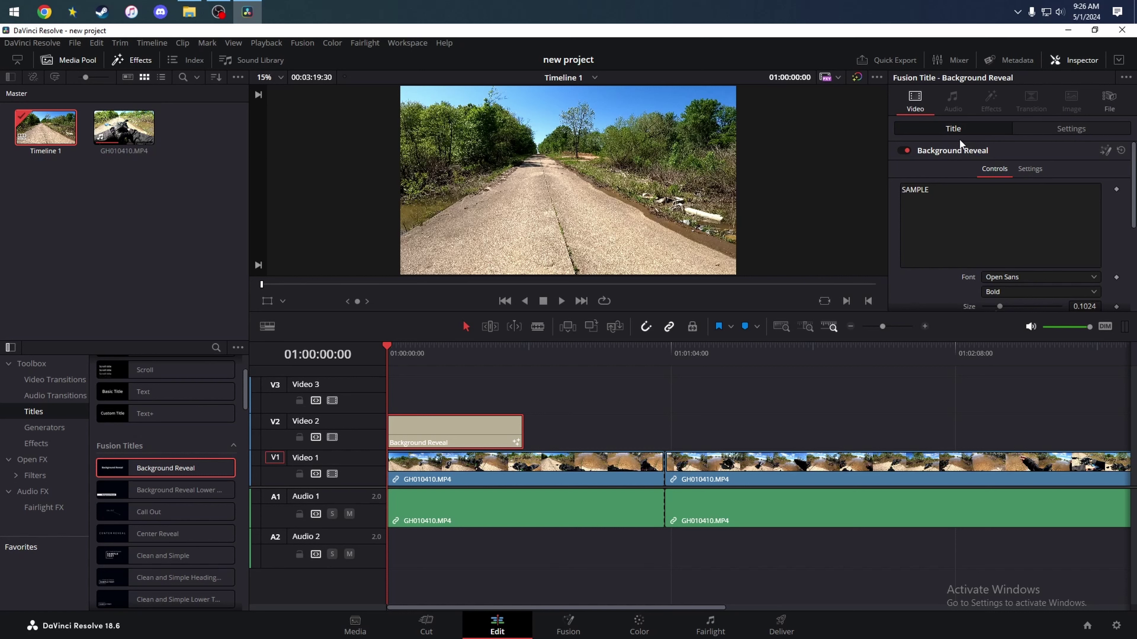
{"action": "left_click", "coordinate": [940, 198]}
{"action": "double_click", "coordinate": [902, 192]}
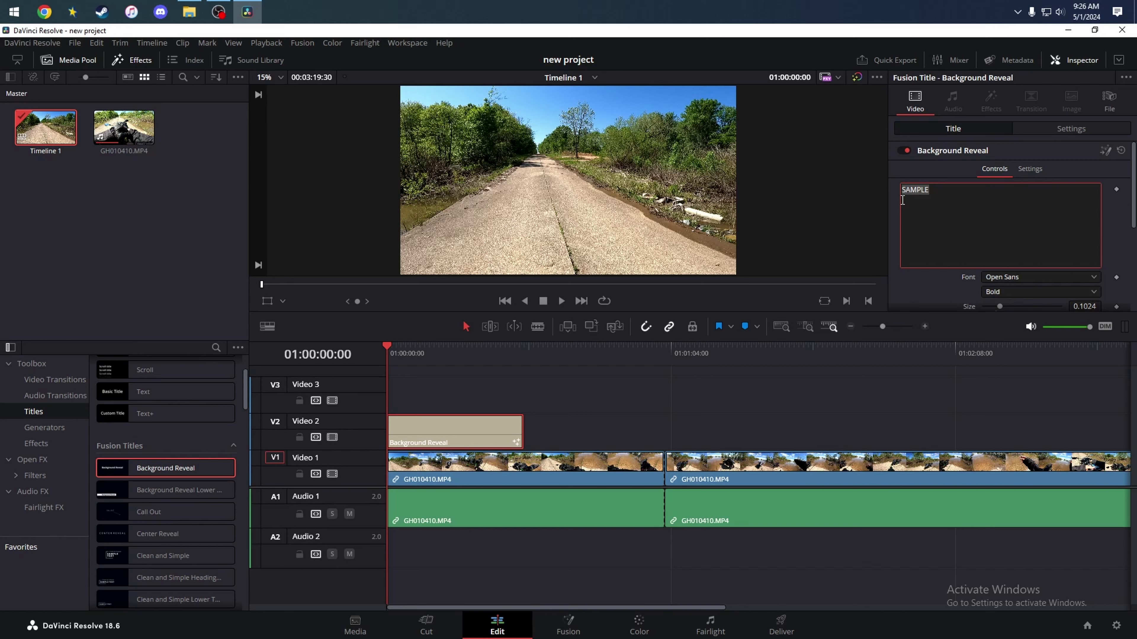
{"action": "type", "text": "Sqvirrelq"}
Play the timeline through the Sqvirrel title's opening animation, and return the playhead to 01:00:00:00
{"action": "left_click", "coordinate": [561, 301]}
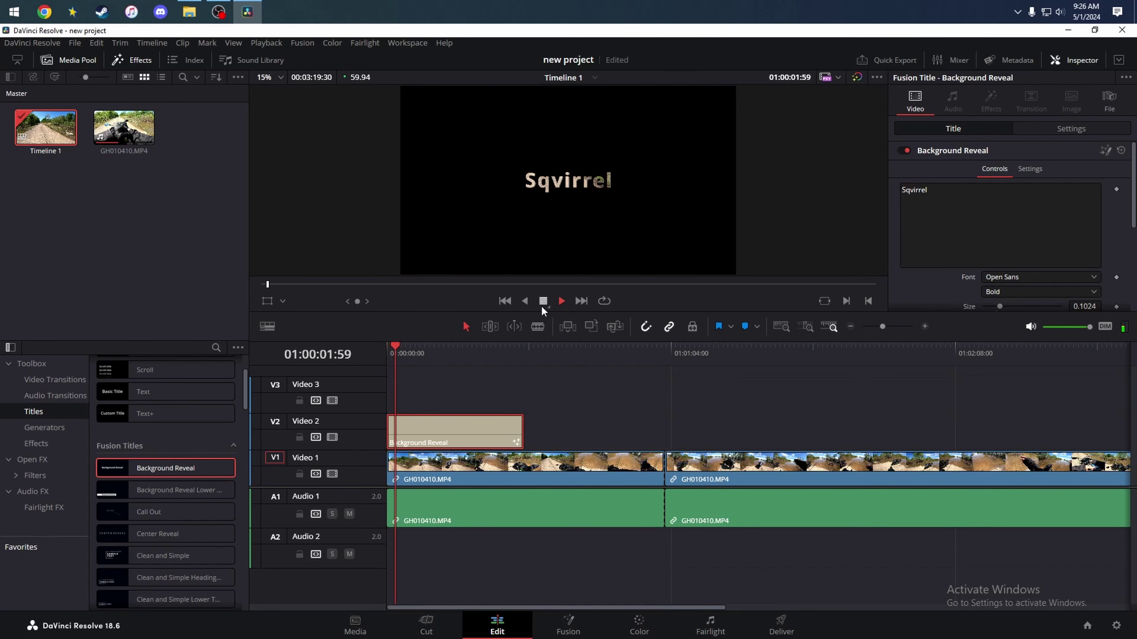
{"action": "left_click", "coordinate": [543, 304]}
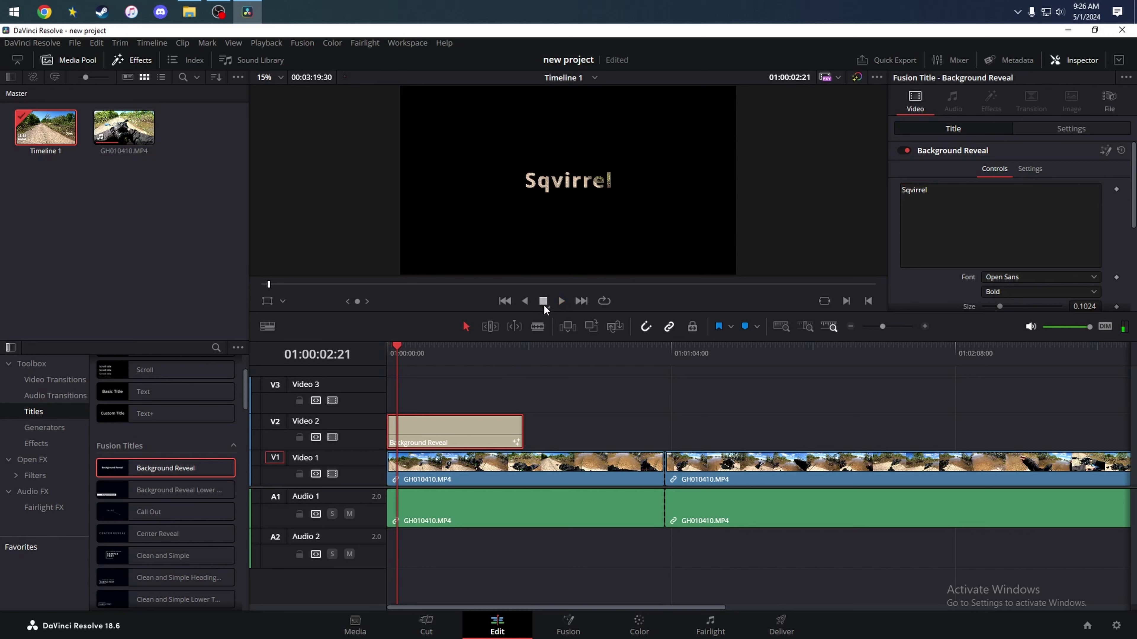
{"action": "left_click", "coordinate": [562, 300]}
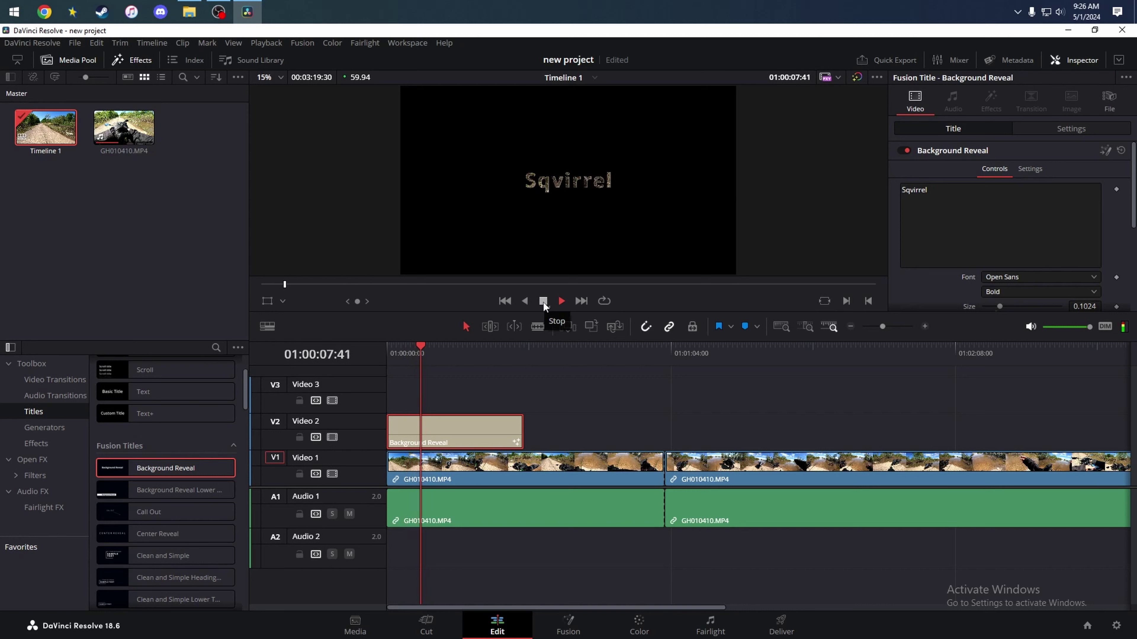
{"action": "left_click", "coordinate": [544, 304]}
{"action": "left_click", "coordinate": [391, 352]}
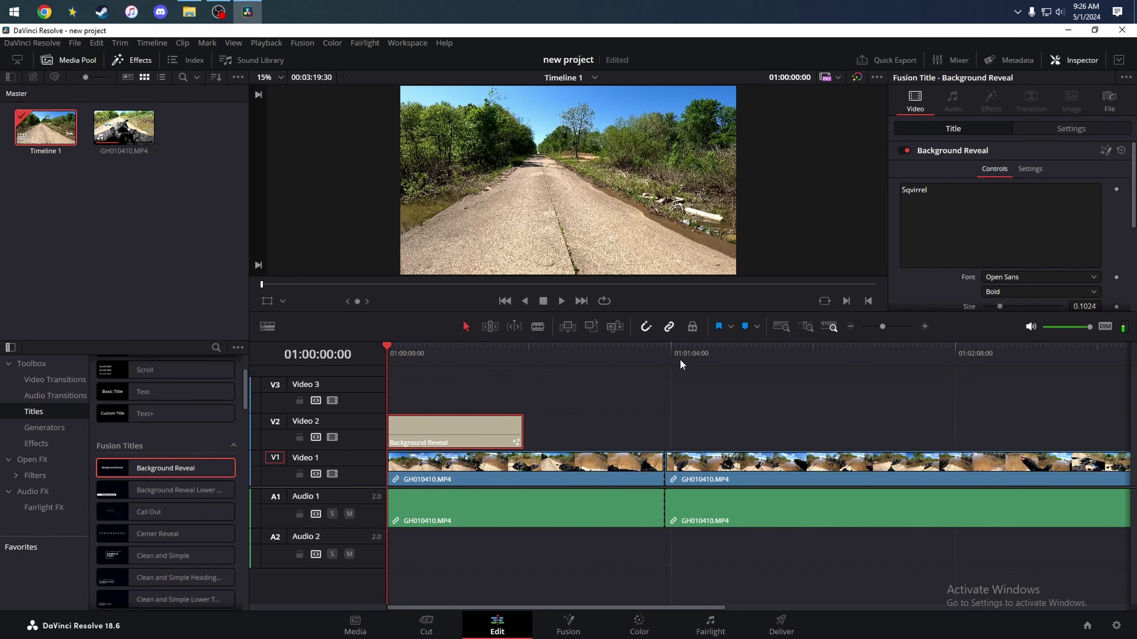
Replace the Background Reveal title with a Text+ title at the start of Video 2, lengthened to about 25 seconds
{"action": "right_click", "coordinate": [446, 426]}
{"action": "left_click", "coordinate": [471, 277]}
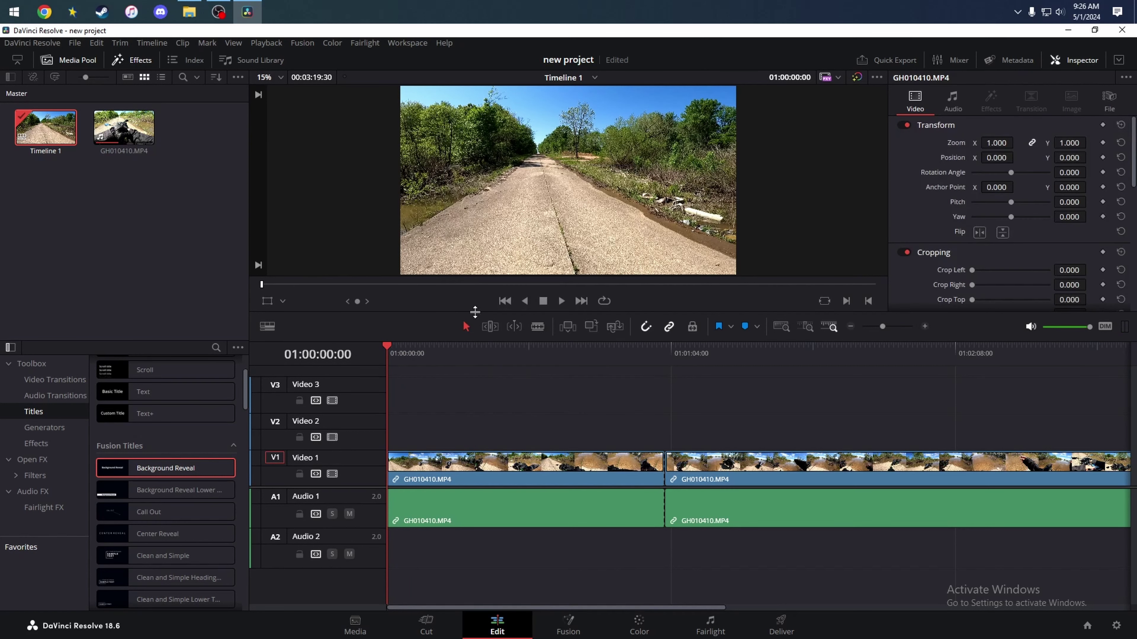
{"action": "scroll", "coordinate": [163, 448], "scroll_direction": "up", "scroll_amount": 3}
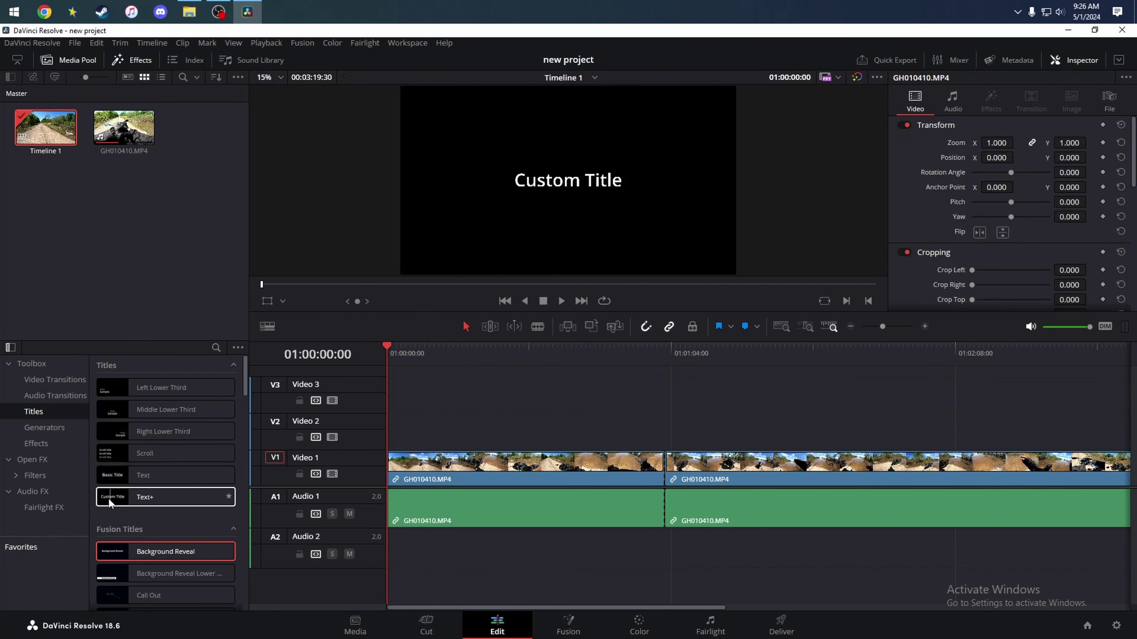
{"action": "left_click_drag", "start_coordinate": [108, 497], "coordinate": [391, 431]}
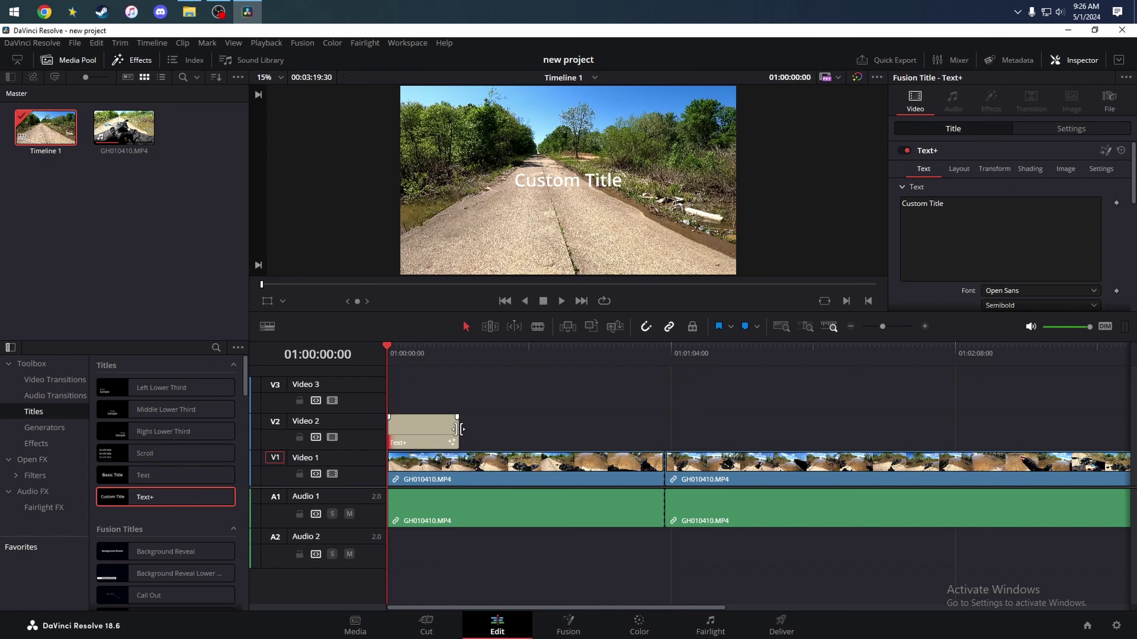
{"action": "left_click_drag", "start_coordinate": [460, 429], "coordinate": [500, 429]}
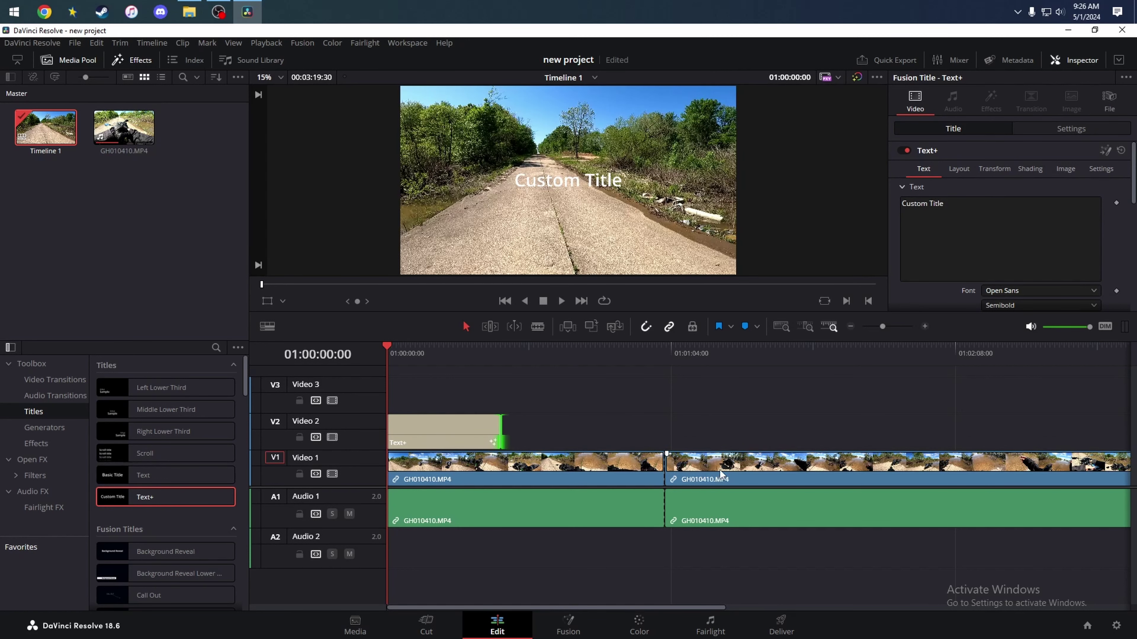
Move the second GH010410.MP4 clip about 9 seconds later onto Video 2, and extend its start back by about 17 seconds
{"action": "left_click_drag", "start_coordinate": [719, 470], "coordinate": [760, 441]}
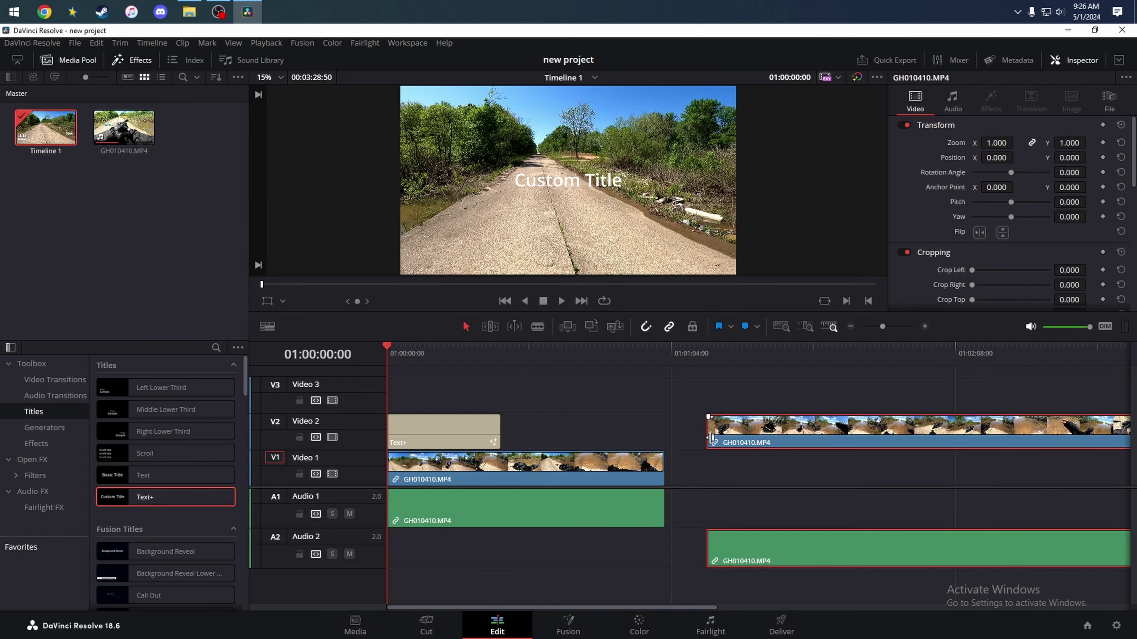
{"action": "left_click", "coordinate": [707, 354]}
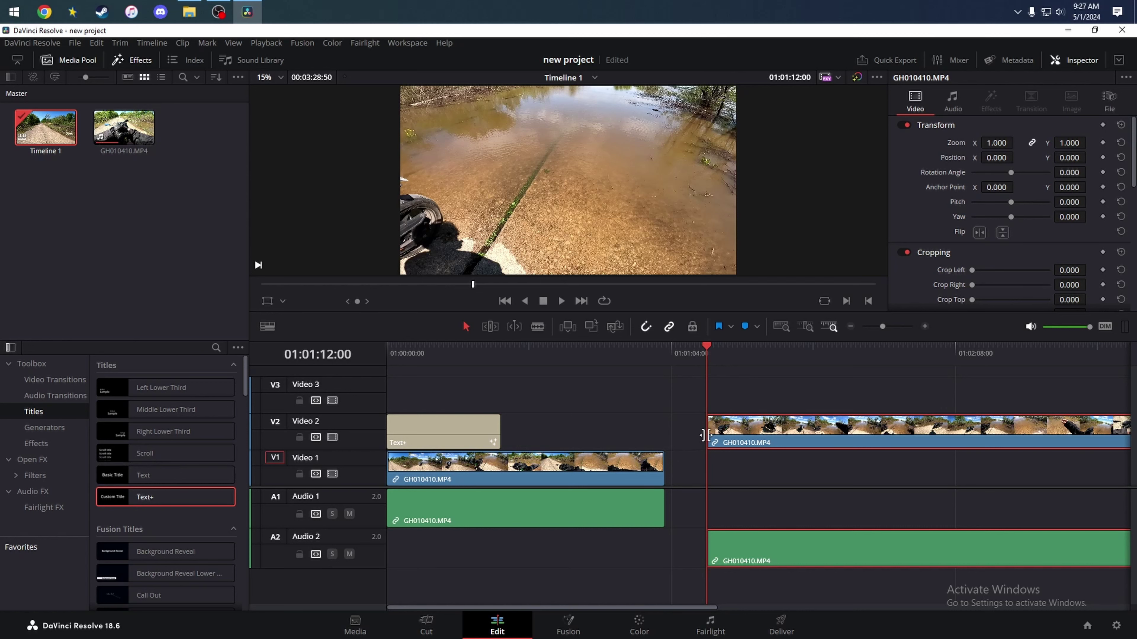
{"action": "left_click_drag", "start_coordinate": [708, 432], "coordinate": [677, 433]}
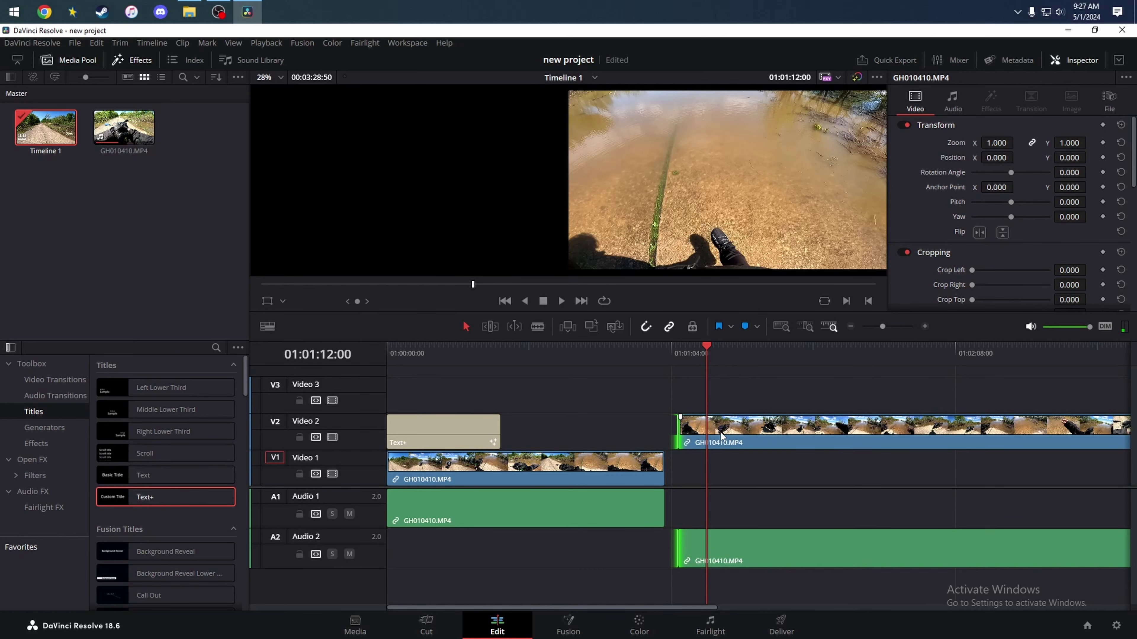
{"action": "left_click_drag", "start_coordinate": [703, 357], "coordinate": [679, 357]}
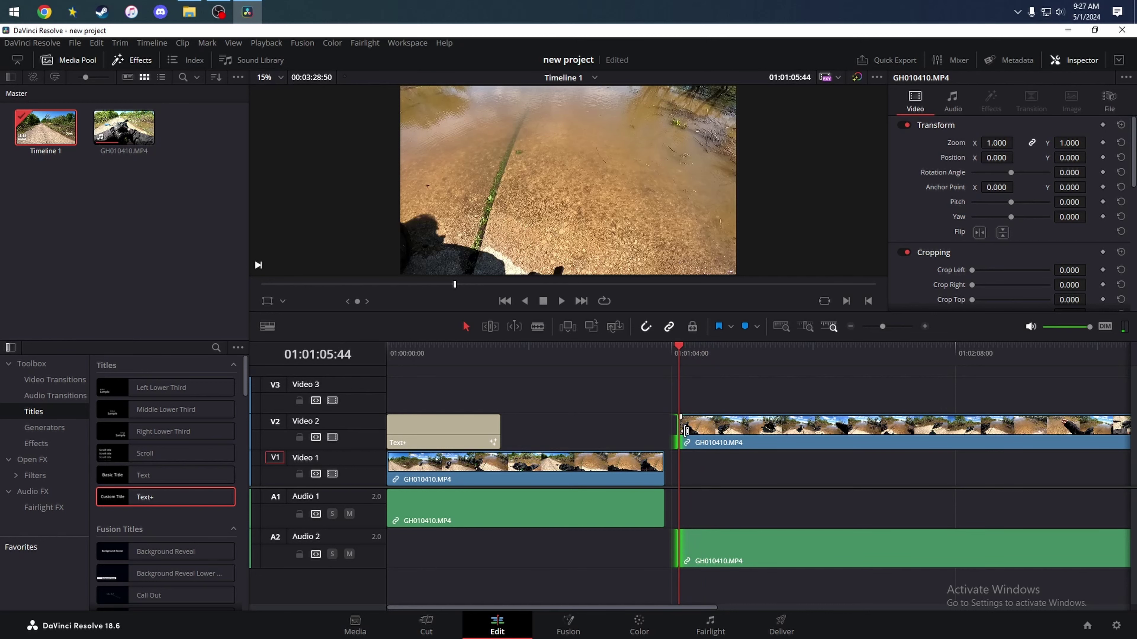
{"action": "left_click_drag", "start_coordinate": [682, 432], "coordinate": [631, 432]}
Cut off the Video 2 clip's portion before 01:01:07:36 and move the remainder onto Video 1, directly after the first clip
{"action": "left_click_drag", "start_coordinate": [680, 352], "coordinate": [688, 353]}
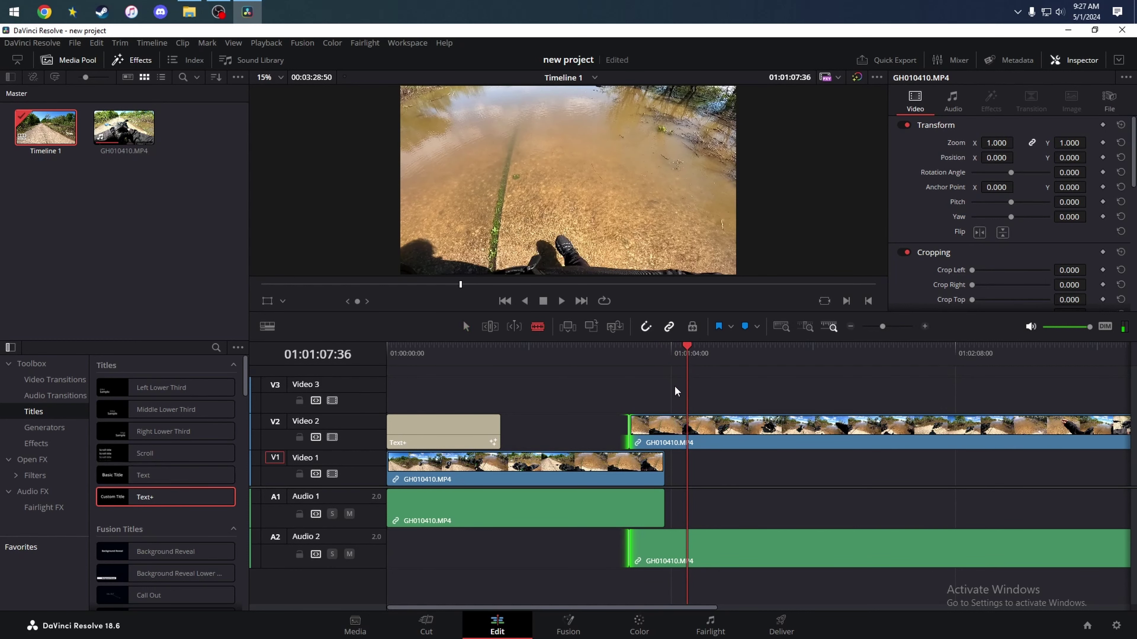
{"action": "left_click", "coordinate": [688, 428]}
{"action": "key", "text": "a"}
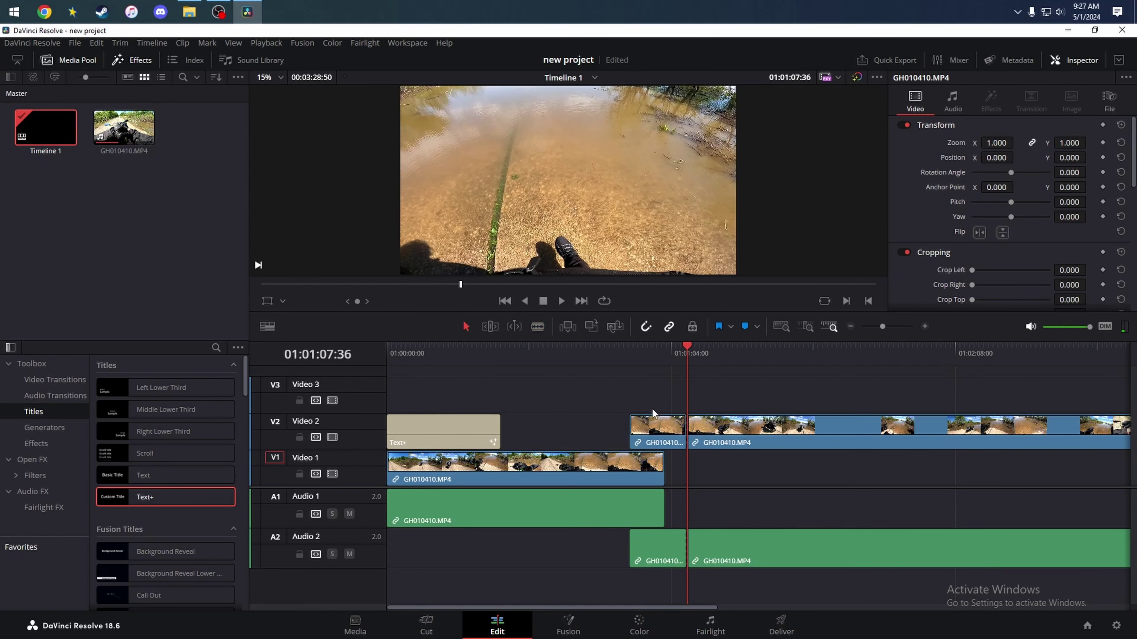
{"action": "right_click", "coordinate": [657, 425]}
{"action": "left_click", "coordinate": [690, 119]}
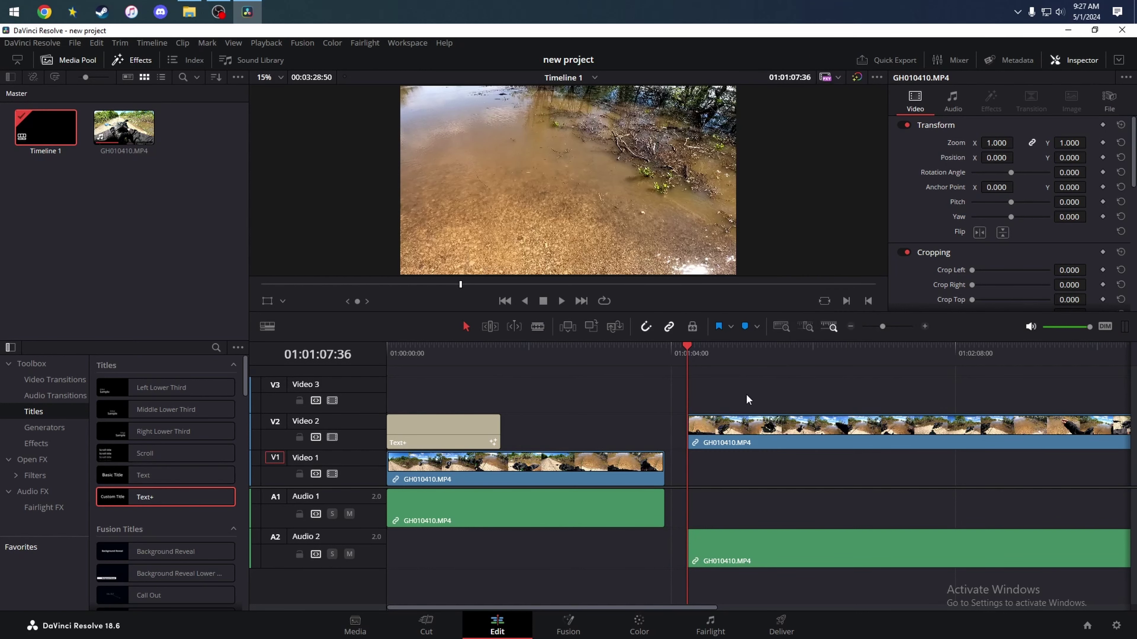
{"action": "left_click_drag", "start_coordinate": [747, 427], "coordinate": [756, 467]}
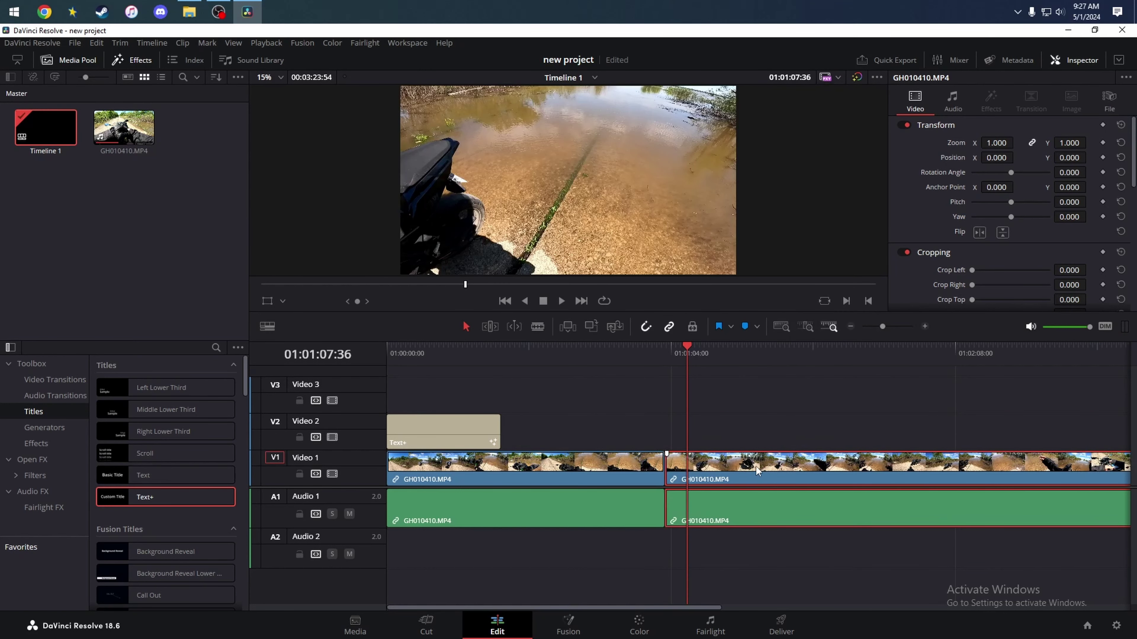
{"action": "left_click", "coordinate": [612, 407]}
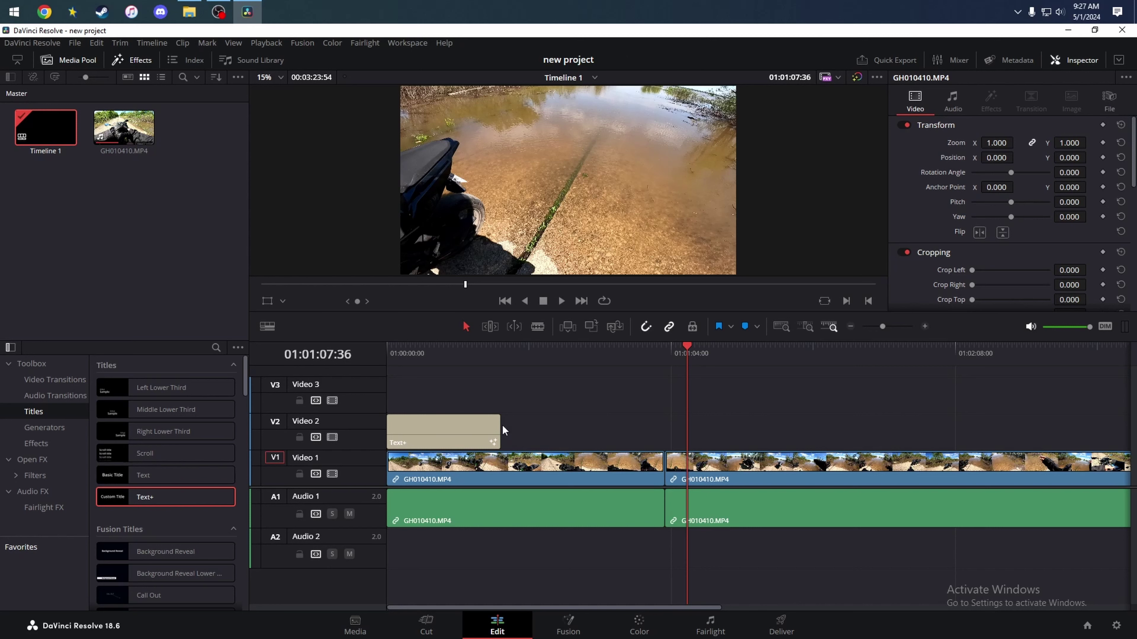
Lengthen the Text+ title slightly to about 26 seconds and change its text to "squirrel"
{"action": "mouse_move", "coordinate": [499, 432]}
{"action": "left_mouse_down"}
{"action": "mouse_move", "coordinate": [640, 432]}
{"action": "mouse_move", "coordinate": [508, 433]}
{"action": "left_mouse_up"}
{"action": "left_click", "coordinate": [486, 432]}
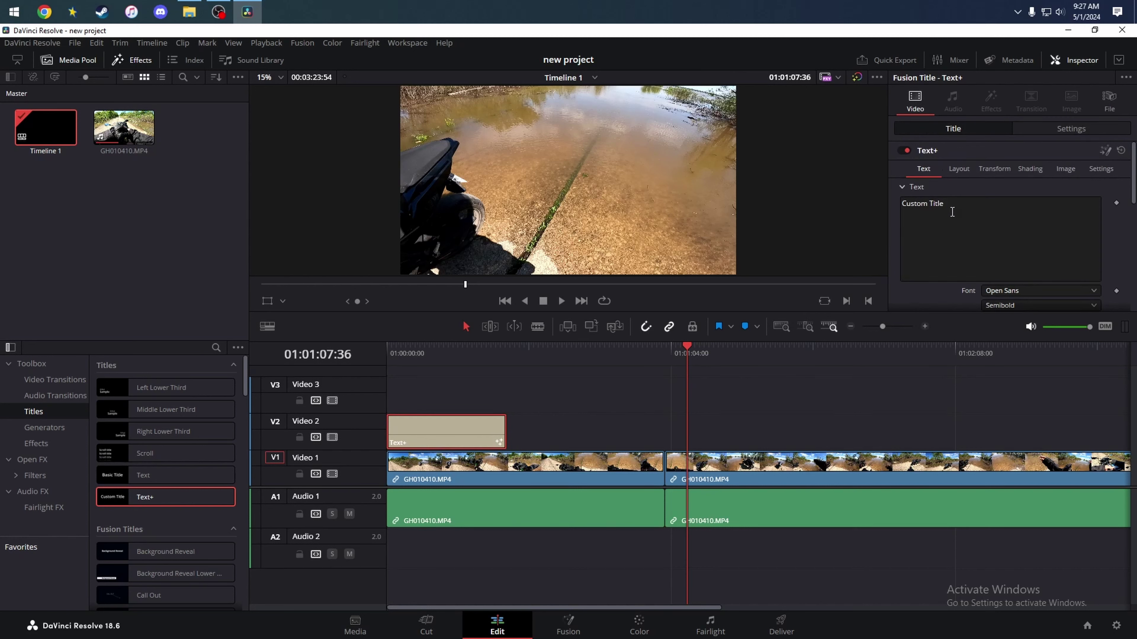
{"action": "left_click_drag", "start_coordinate": [951, 209], "coordinate": [903, 207]}
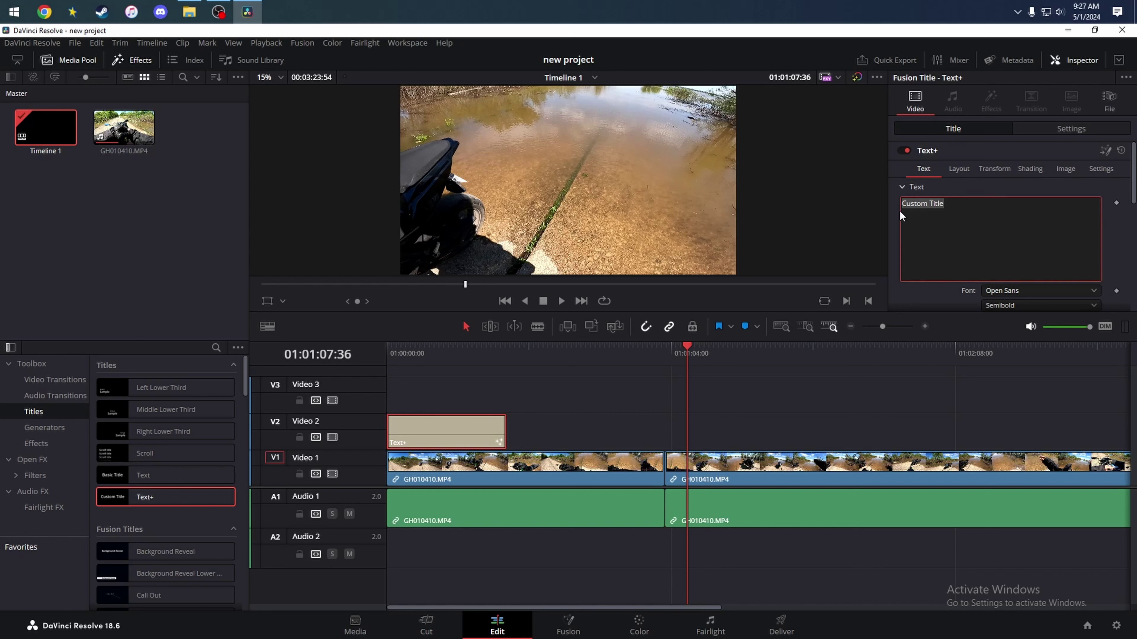
{"action": "type", "text": "squirrel"}
Play the timeline from 01:00:00:00 to check the squirrel title, stopping at about three seconds
{"action": "left_click_drag", "start_coordinate": [688, 356], "coordinate": [389, 357]}
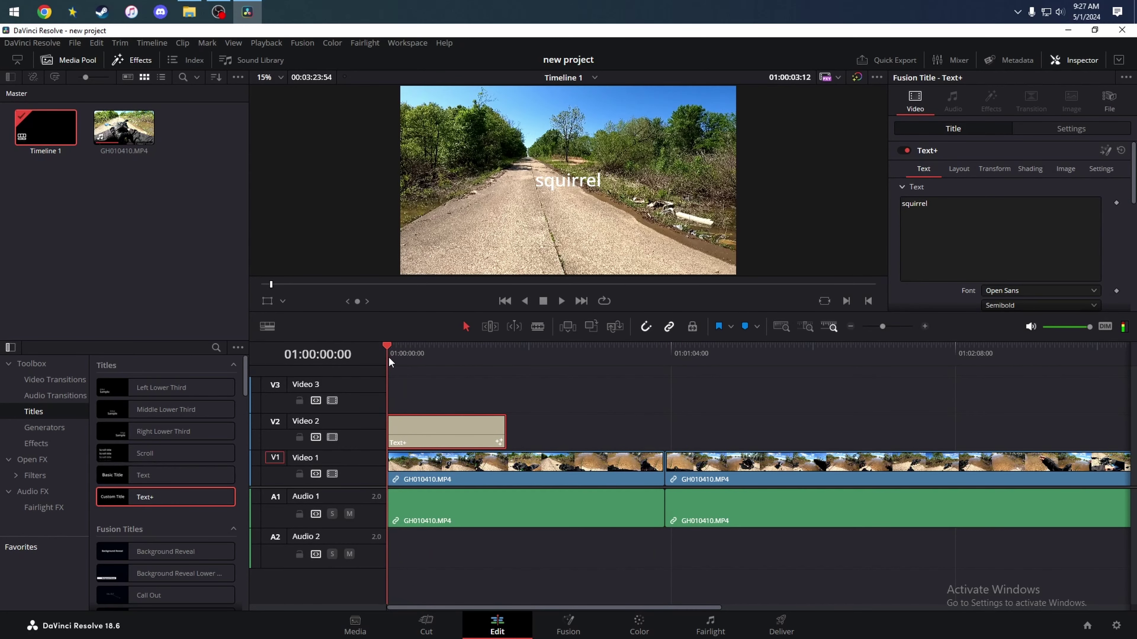
{"action": "left_click", "coordinate": [561, 301]}
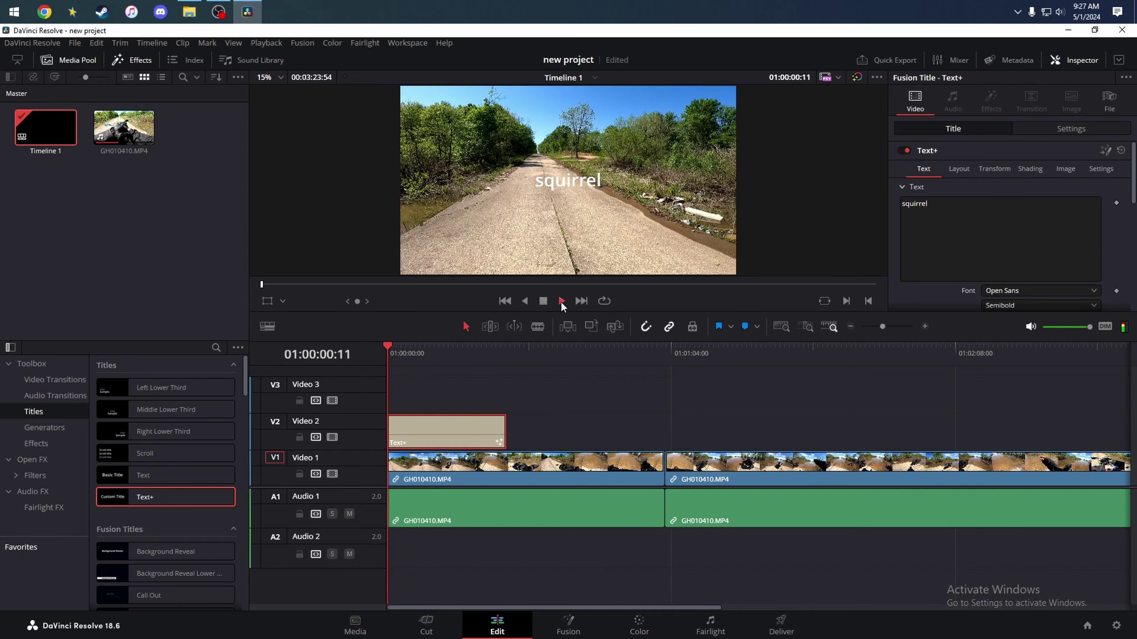
{"action": "left_click", "coordinate": [543, 302]}
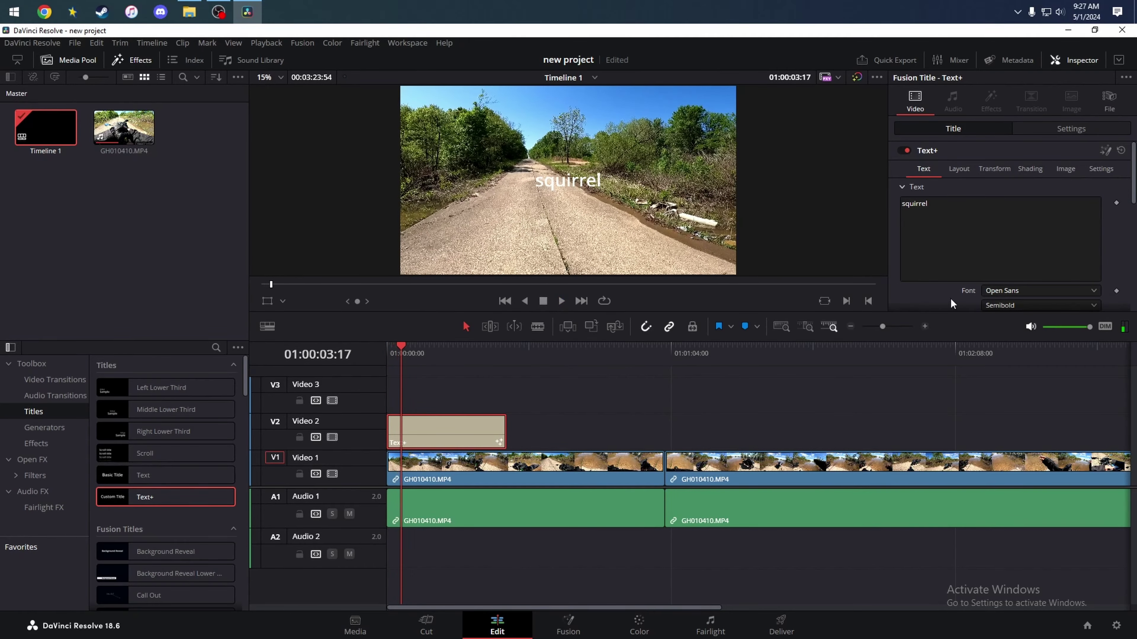
Set the squirrel title's font to Microsoft Tai Le in the Regular style
{"action": "left_click_drag", "start_coordinate": [1133, 188], "coordinate": [1134, 223]}
{"action": "left_click", "coordinate": [1023, 209]}
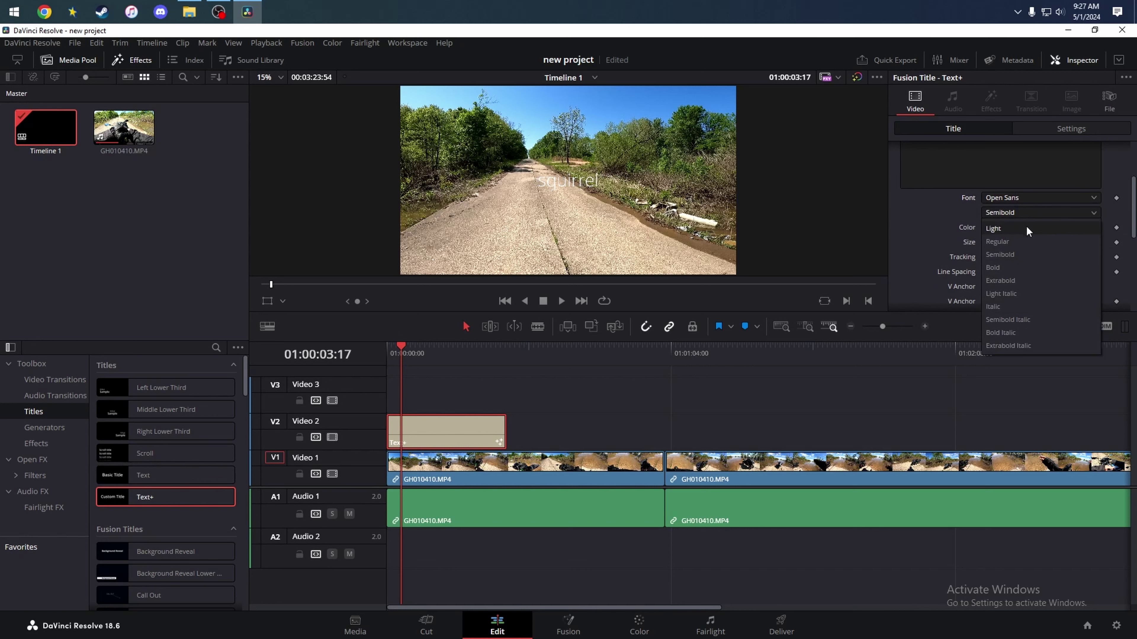
{"action": "left_click", "coordinate": [1015, 241]}
{"action": "left_click", "coordinate": [1032, 197]}
{"action": "left_click", "coordinate": [1027, 291]}
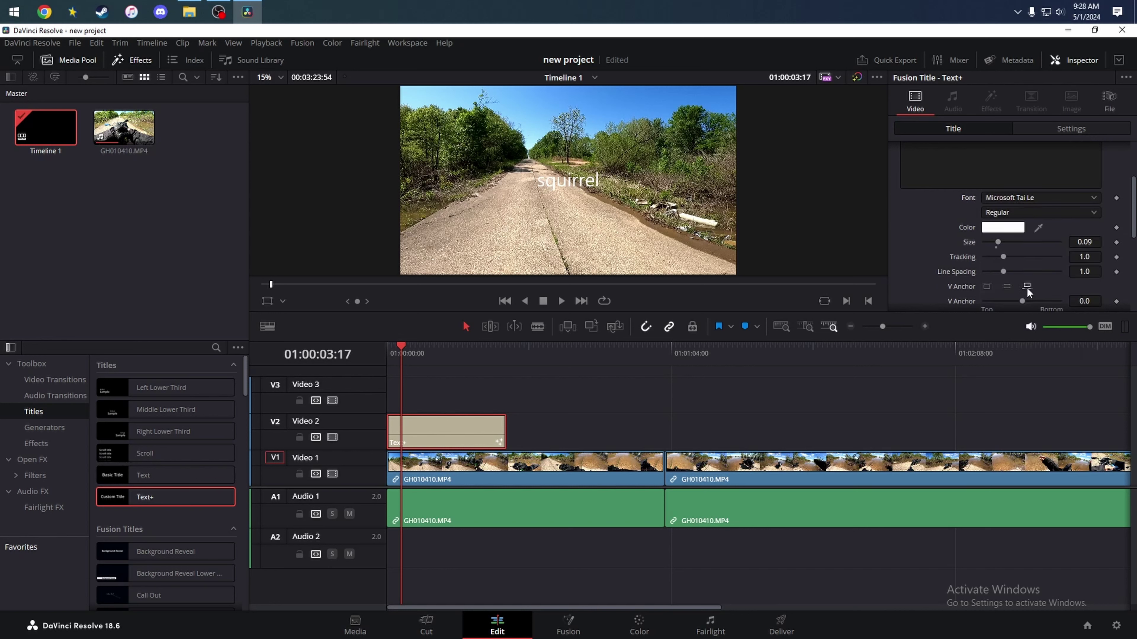
Set the squirrel title's size to 0.0866, tracking to 1.26 and line spacing to 1.197
{"action": "scroll", "coordinate": [1134, 232], "scroll_direction": "down", "scroll_amount": 1}
{"action": "scroll", "coordinate": [1135, 232], "scroll_direction": "down", "scroll_amount": 1}
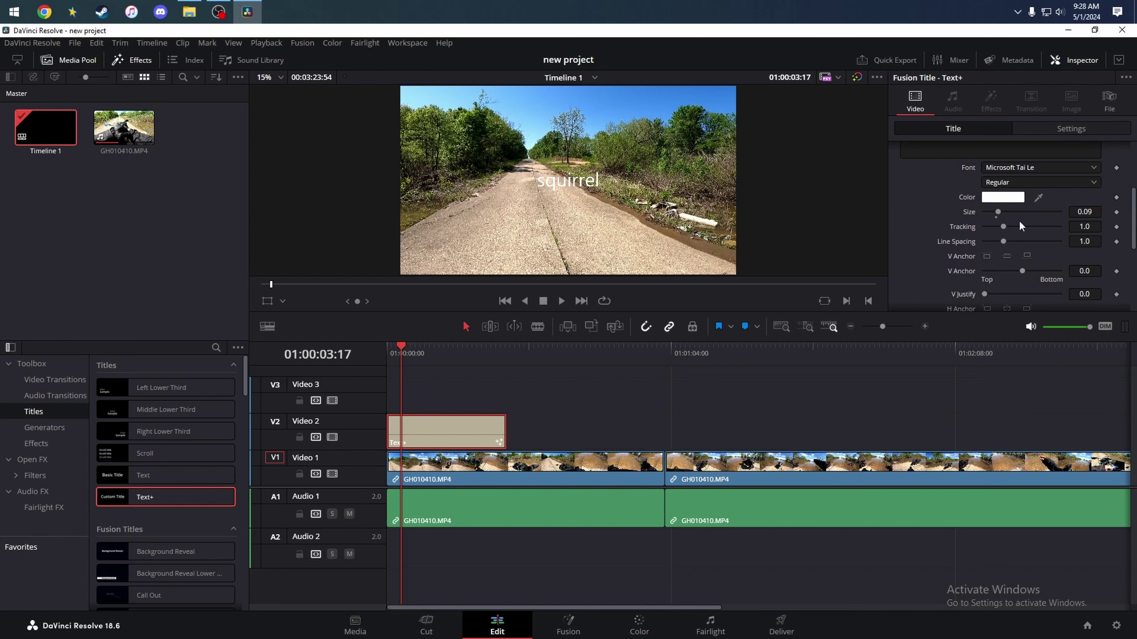
{"action": "left_click_drag", "start_coordinate": [998, 212], "coordinate": [1022, 239]}
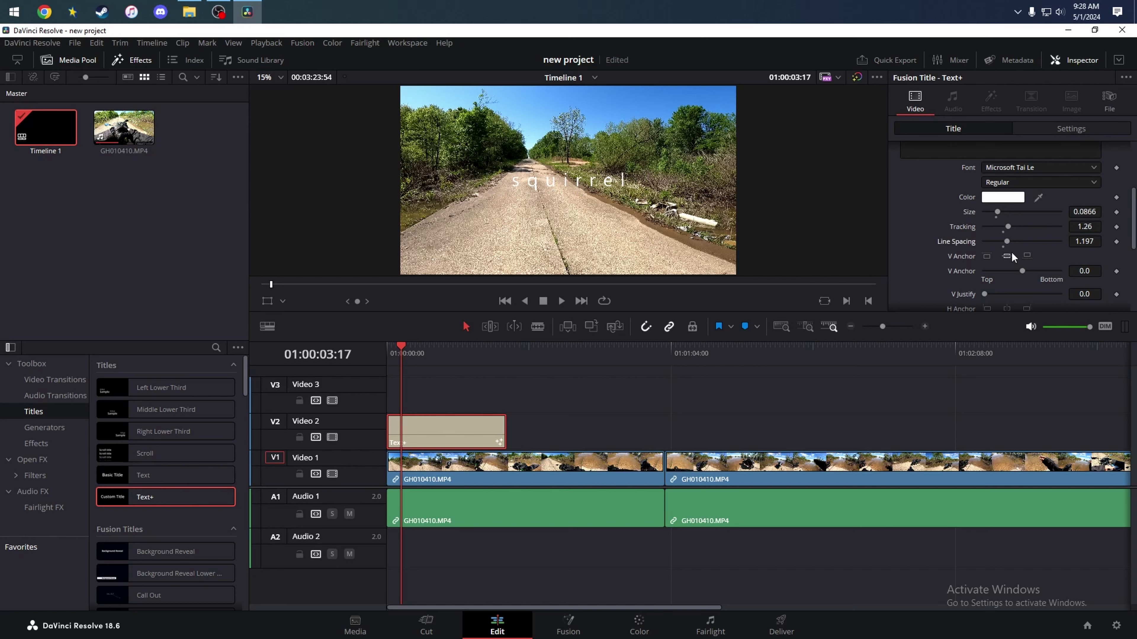
{"action": "scroll", "coordinate": [1015, 252], "scroll_direction": "down", "scroll_amount": 1}
{"action": "scroll", "coordinate": [1133, 251], "scroll_direction": "down", "scroll_amount": 1}
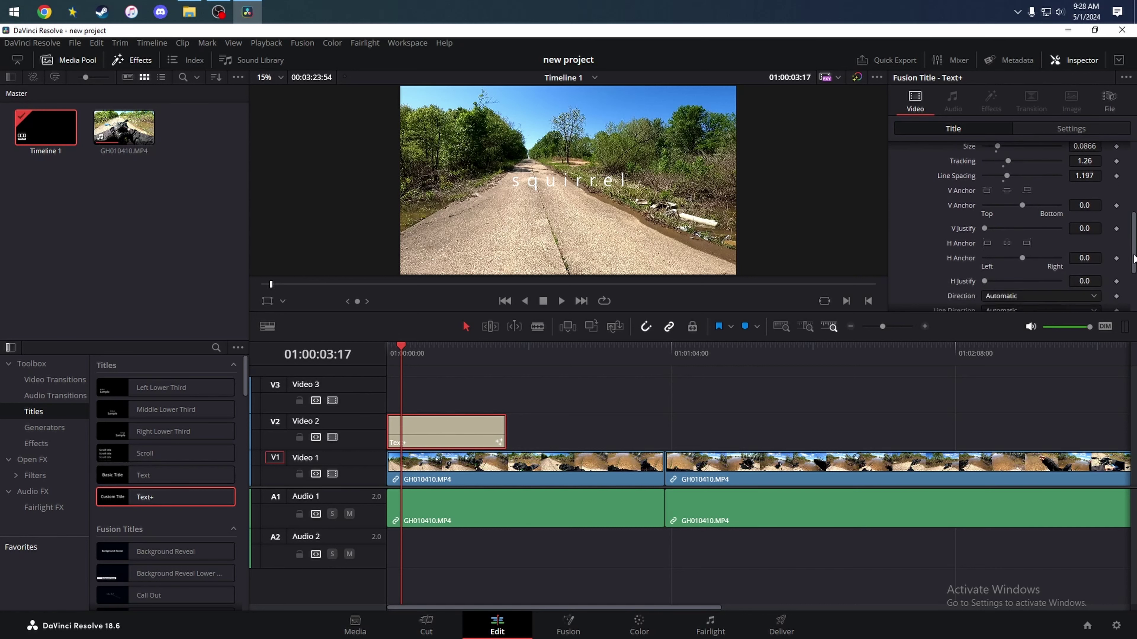
{"action": "left_click_drag", "start_coordinate": [1133, 257], "coordinate": [1134, 299]}
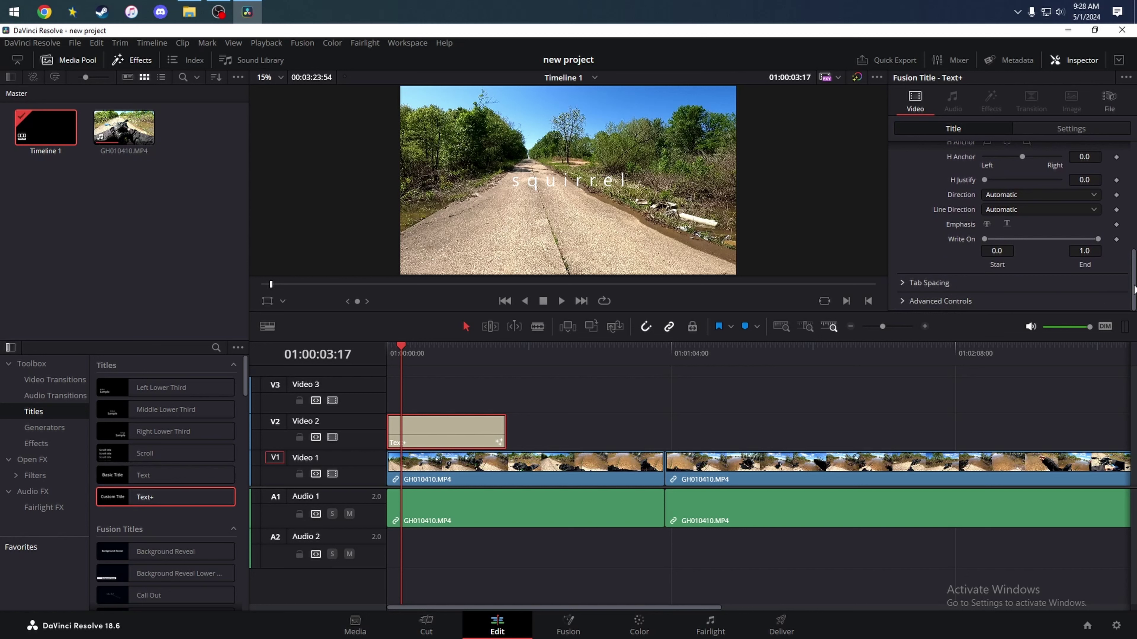
{"action": "left_click_drag", "start_coordinate": [1131, 290], "coordinate": [1133, 180]}
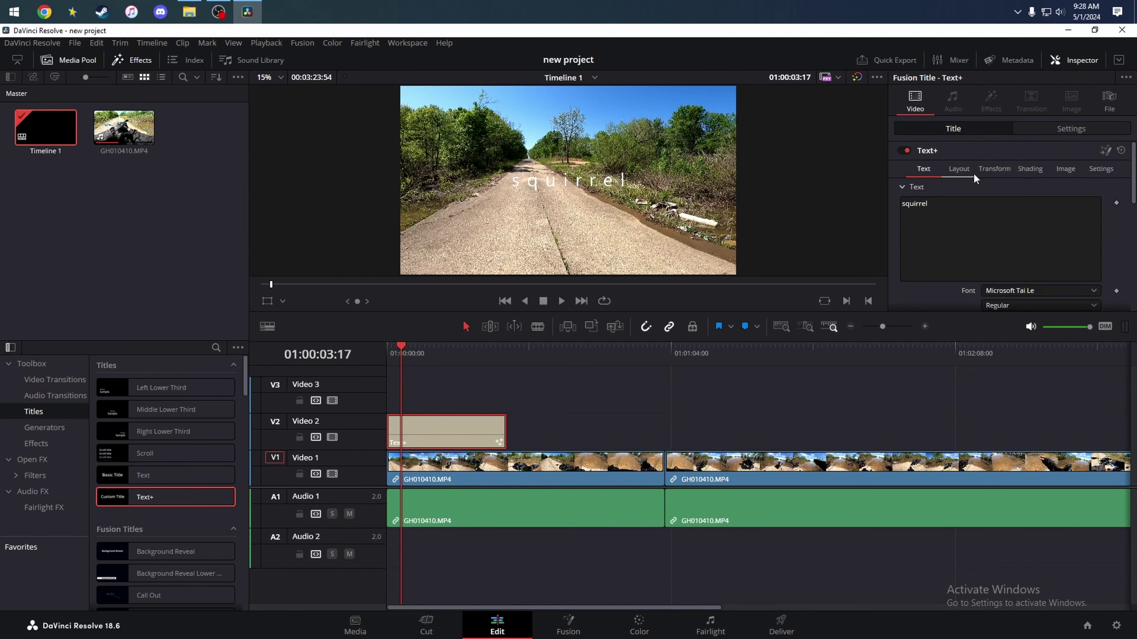
Try zoom 1.130, position X 82 and Y -21, and rotation -8.240 on the squirrel title, and reset its transform
{"action": "left_click", "coordinate": [1067, 129]}
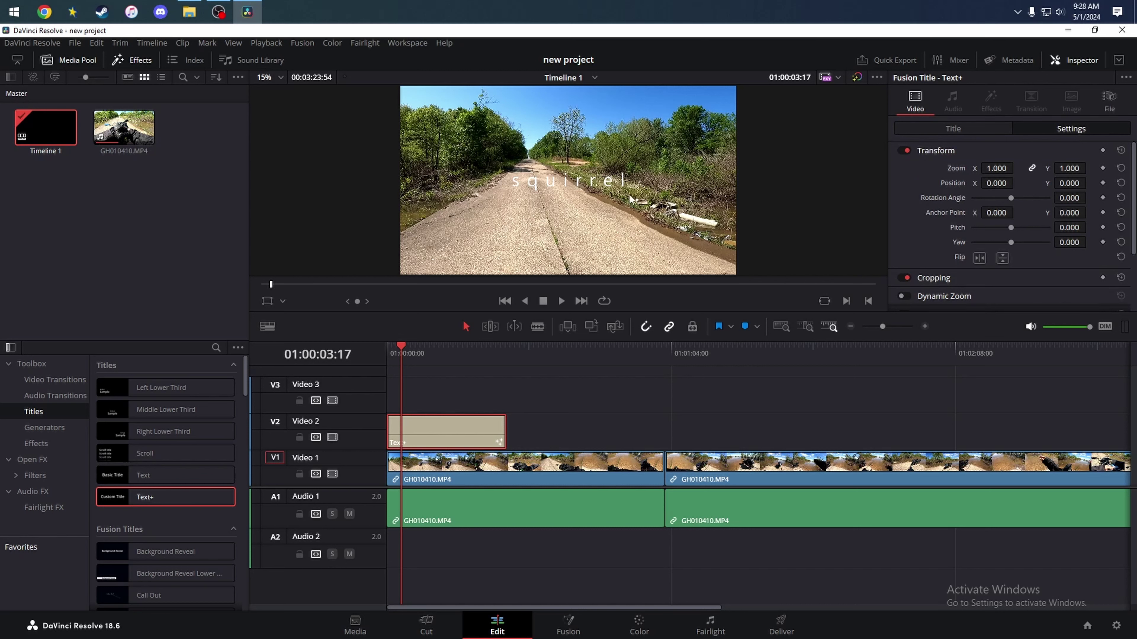
{"action": "left_click_drag", "start_coordinate": [997, 168], "coordinate": [1009, 196]}
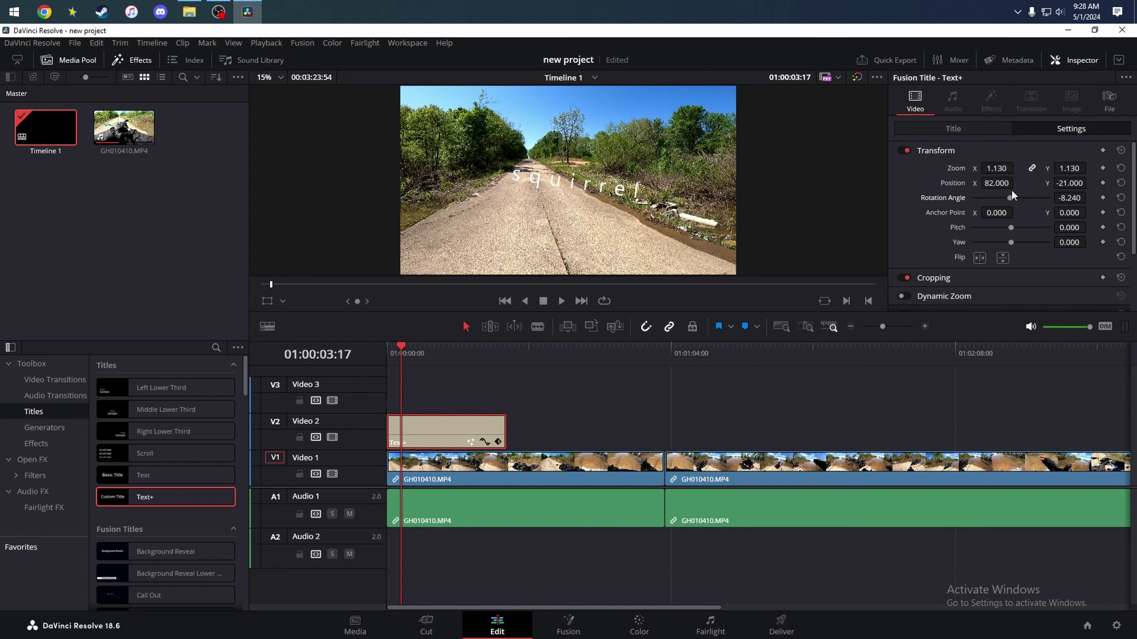
{"action": "left_click", "coordinate": [1121, 152]}
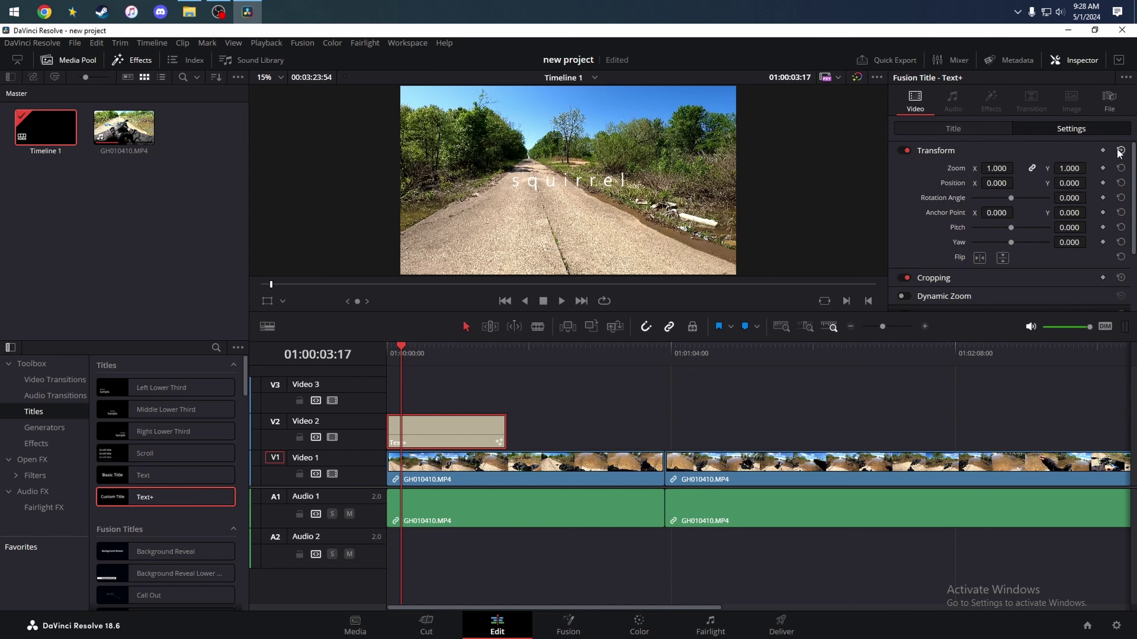
Keyframe the squirrel title's zoom from 1.000 at 01:00:00:00 to 2.230 at 01:00:24:16
{"action": "left_click", "coordinate": [395, 353]}
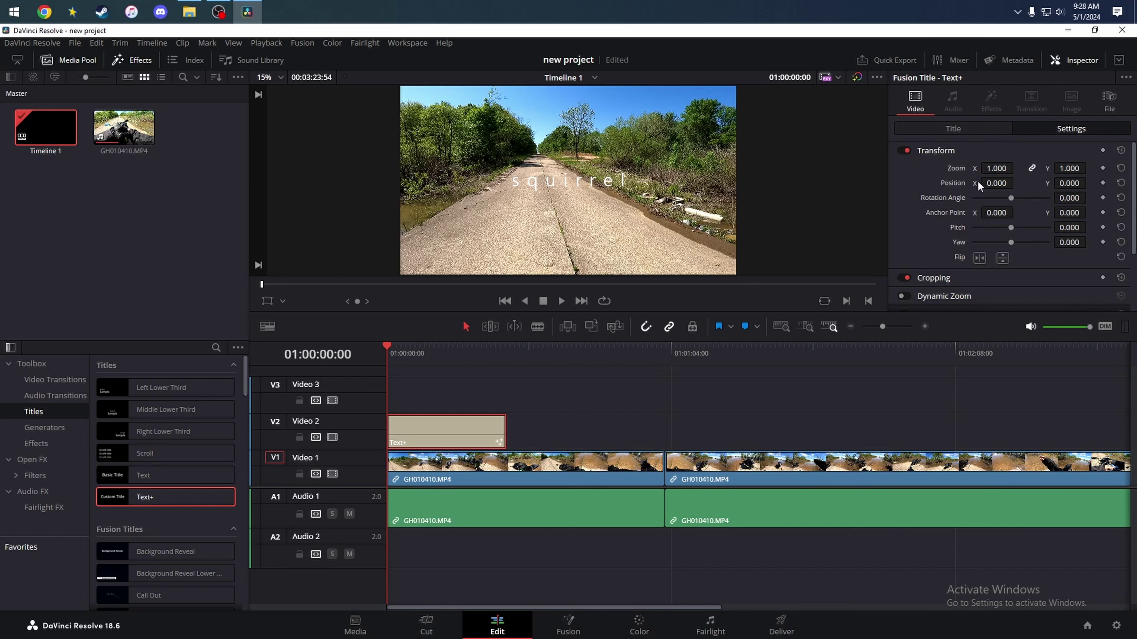
{"action": "left_click", "coordinate": [1102, 169]}
{"action": "left_click_drag", "start_coordinate": [505, 352], "coordinate": [495, 351]}
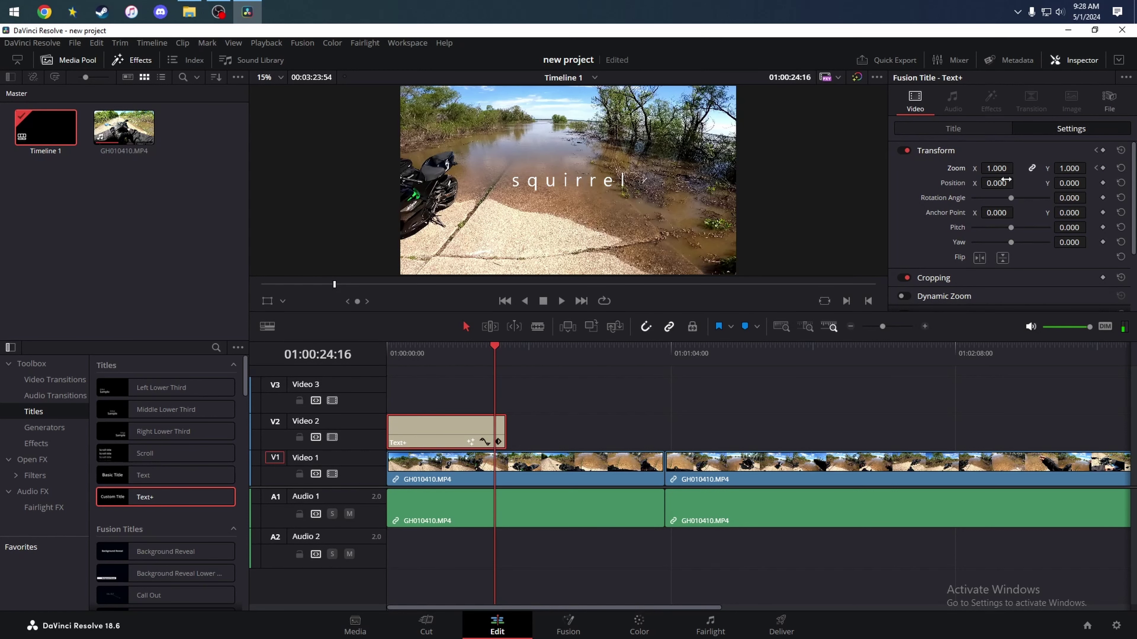
{"action": "left_click_drag", "start_coordinate": [995, 168], "coordinate": [1080, 183]}
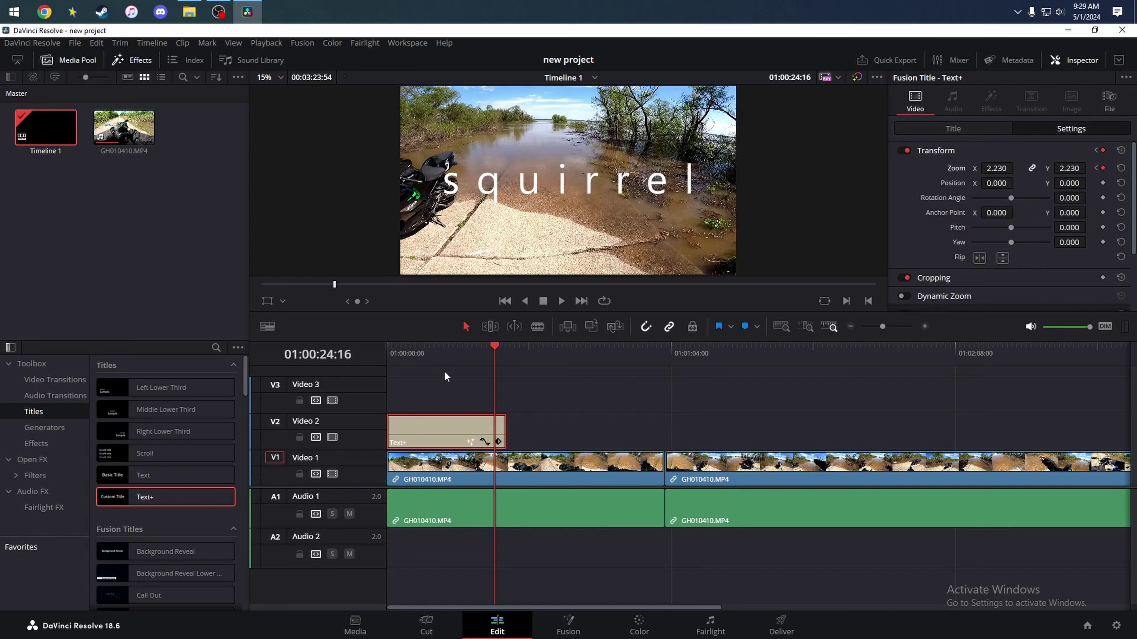
Play the squirrel title's zoom animation from 01:00:00:00, stopping at about ten seconds
{"action": "left_click_drag", "start_coordinate": [497, 360], "coordinate": [395, 361]}
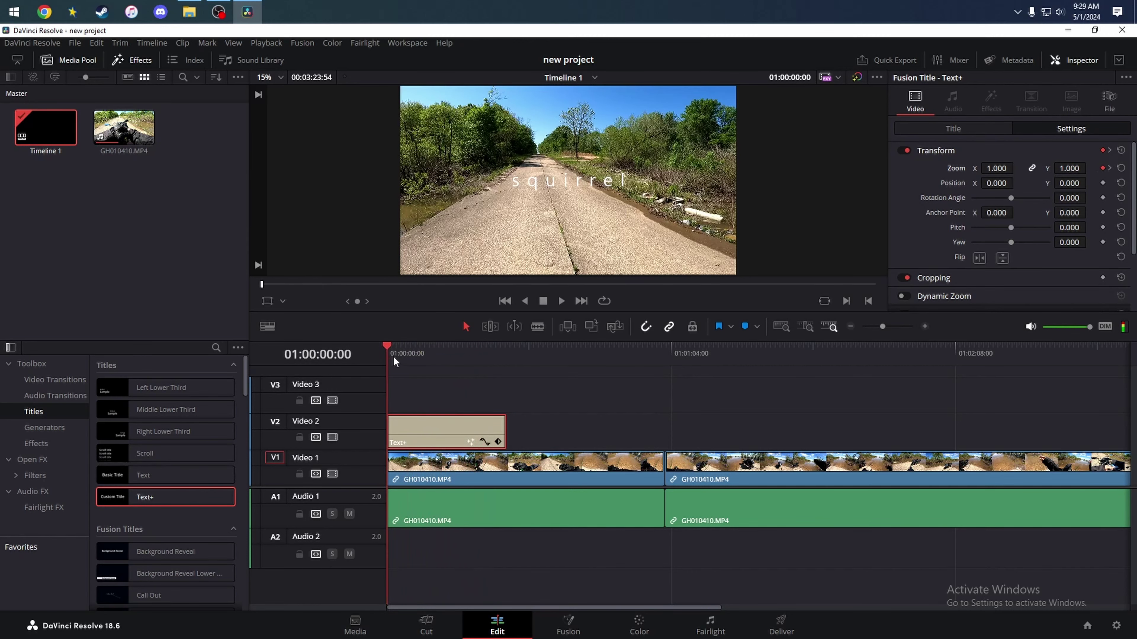
{"action": "left_click", "coordinate": [562, 302]}
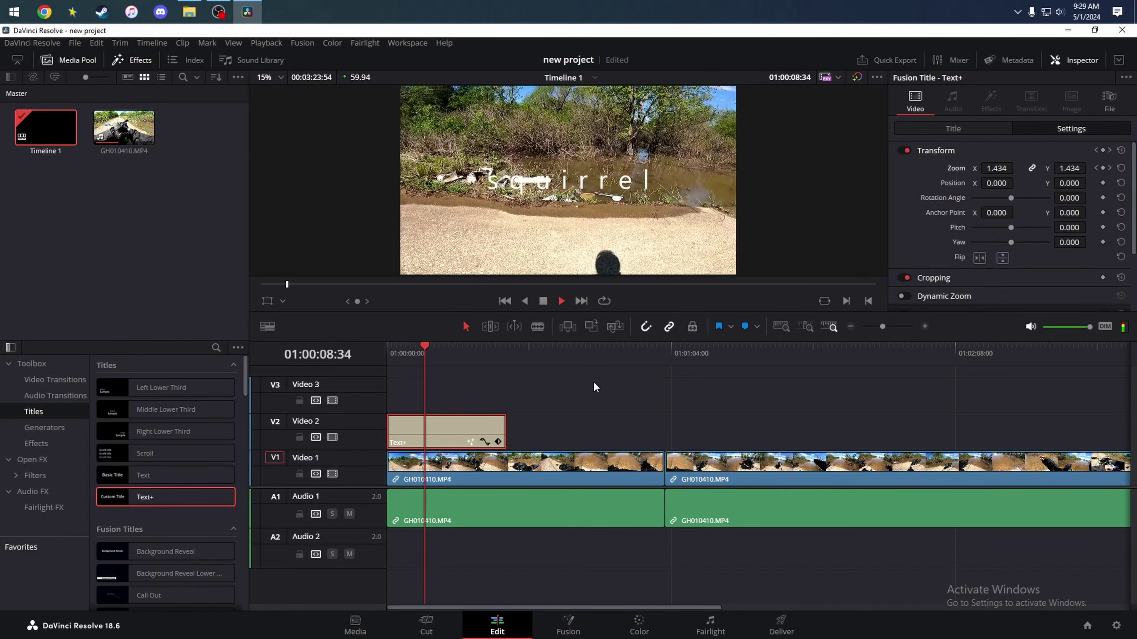
{"action": "left_click", "coordinate": [542, 300]}
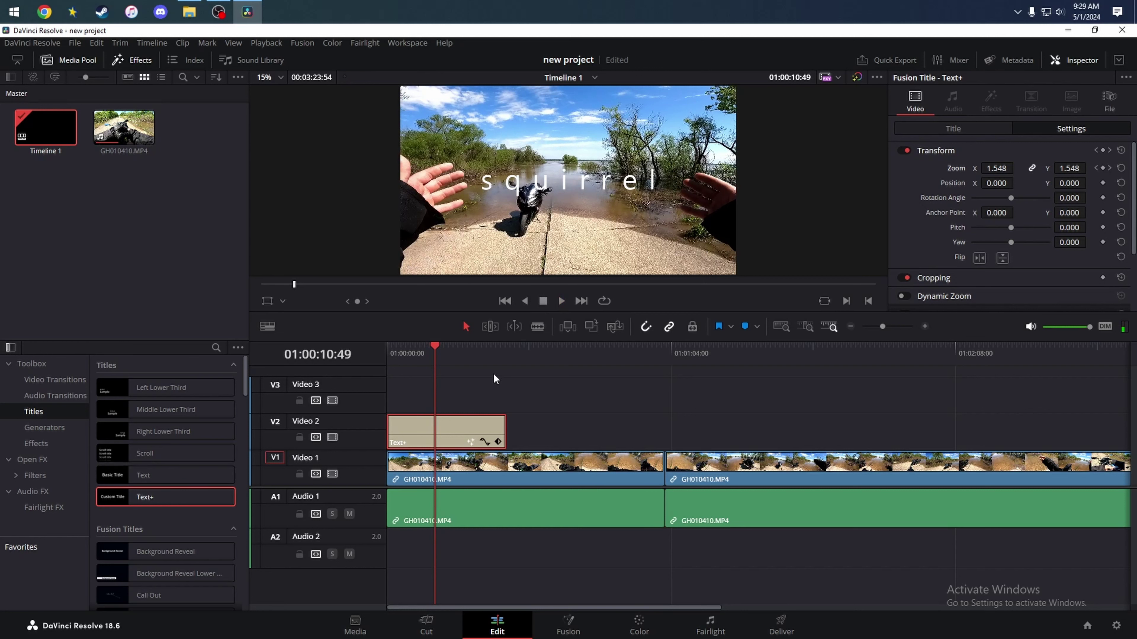
Add zoom keyframes near the end of the squirrel title, 2.570 at 01:00:27:00 and a further one at 01:00:26:00
{"action": "left_click", "coordinate": [497, 357]}
{"action": "left_click", "coordinate": [495, 355]}
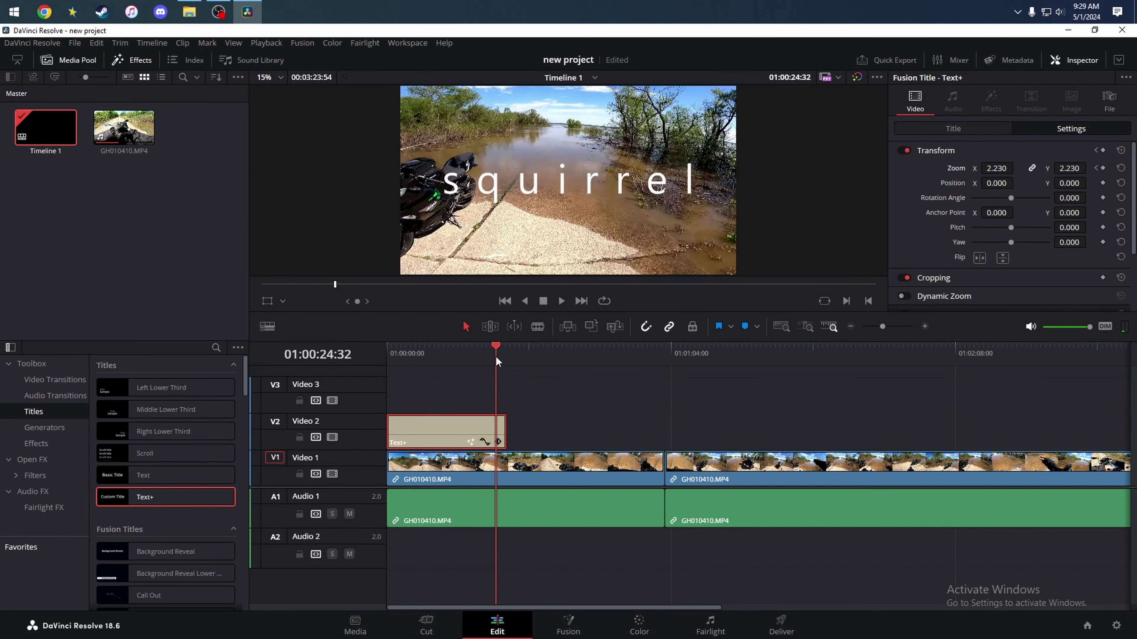
{"action": "left_click", "coordinate": [497, 356]}
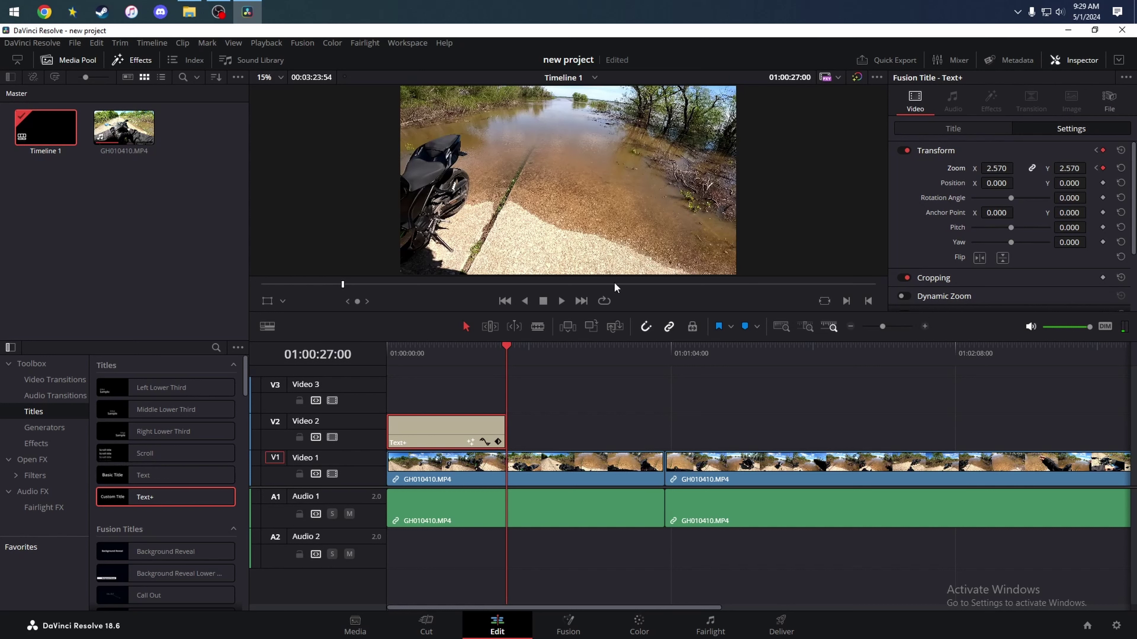
{"action": "left_click", "coordinate": [495, 351]}
{"action": "left_click", "coordinate": [498, 350]}
{"action": "left_click", "coordinate": [495, 351]}
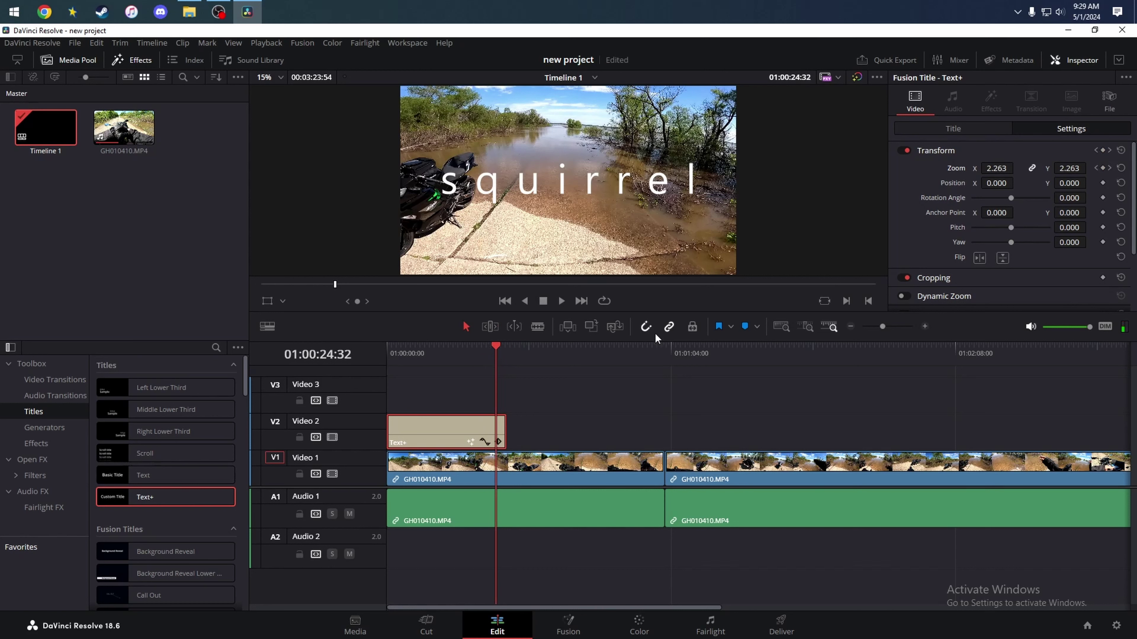
{"action": "left_click", "coordinate": [498, 350]}
{"action": "left_click", "coordinate": [502, 350]}
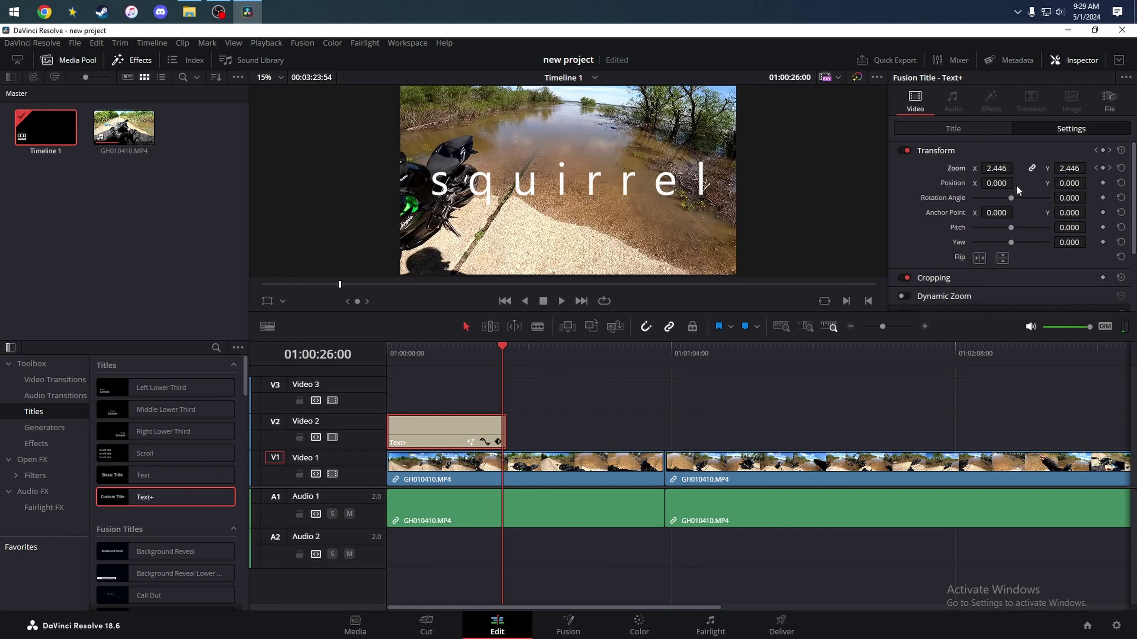
{"action": "left_click_drag", "start_coordinate": [997, 168], "coordinate": [1043, 169]}
Play the first seconds of the adjusted zoom animation and return to the timeline's start
{"action": "left_click_drag", "start_coordinate": [502, 349], "coordinate": [382, 356]}
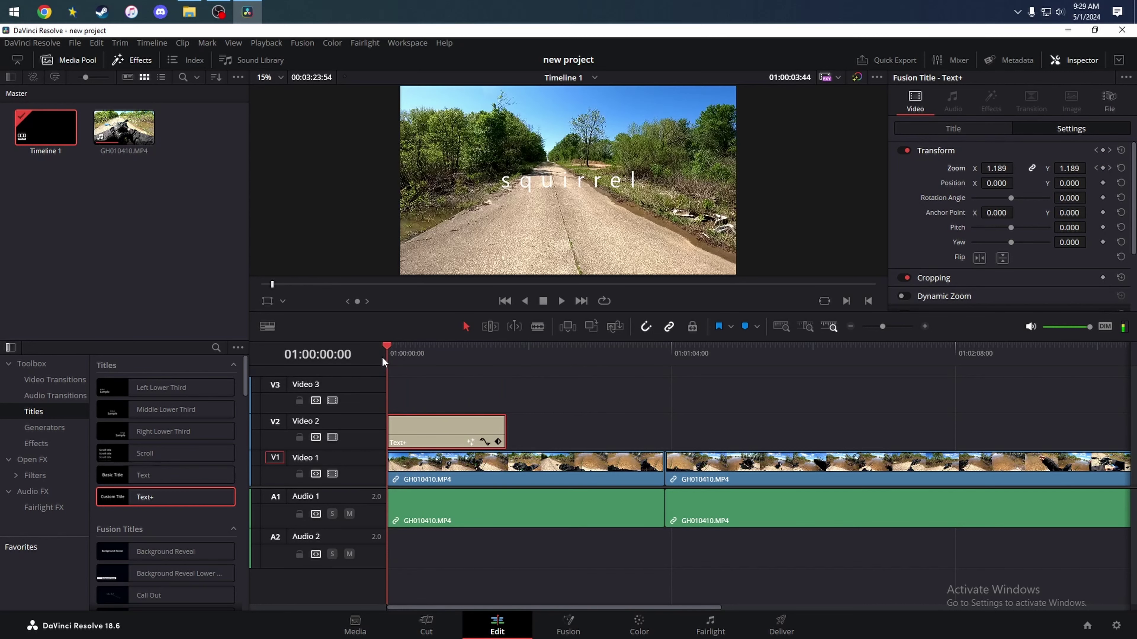
{"action": "left_click", "coordinate": [559, 302]}
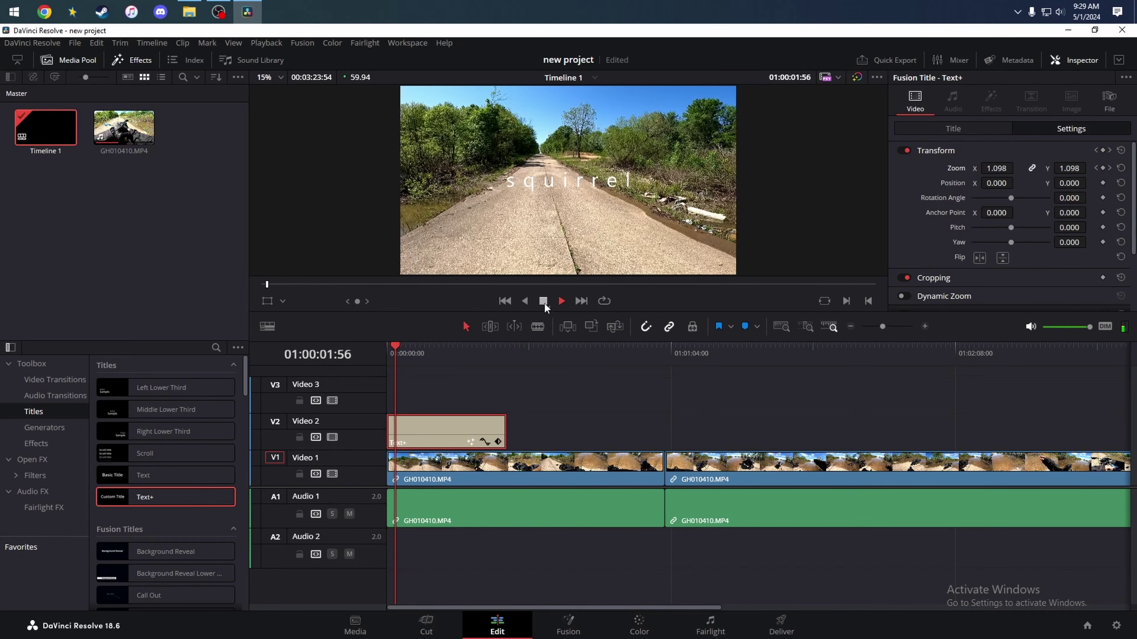
{"action": "left_click", "coordinate": [524, 301]}
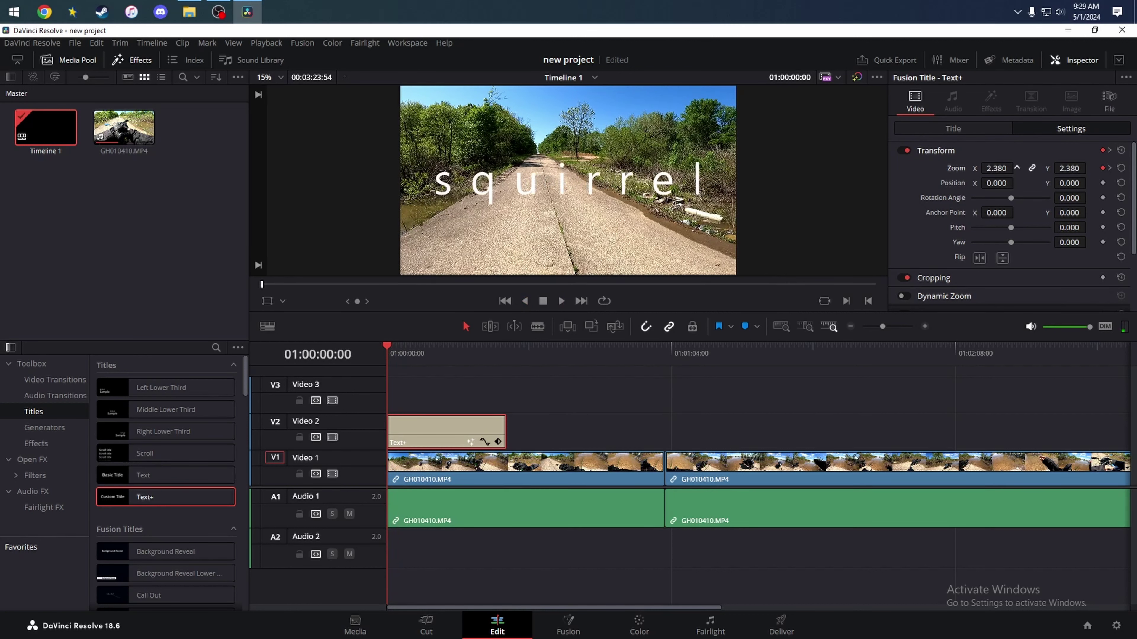
Preview the squirrel title's animation again from near the timeline's start with a larger opening zoom
{"action": "left_click", "coordinate": [563, 300]}
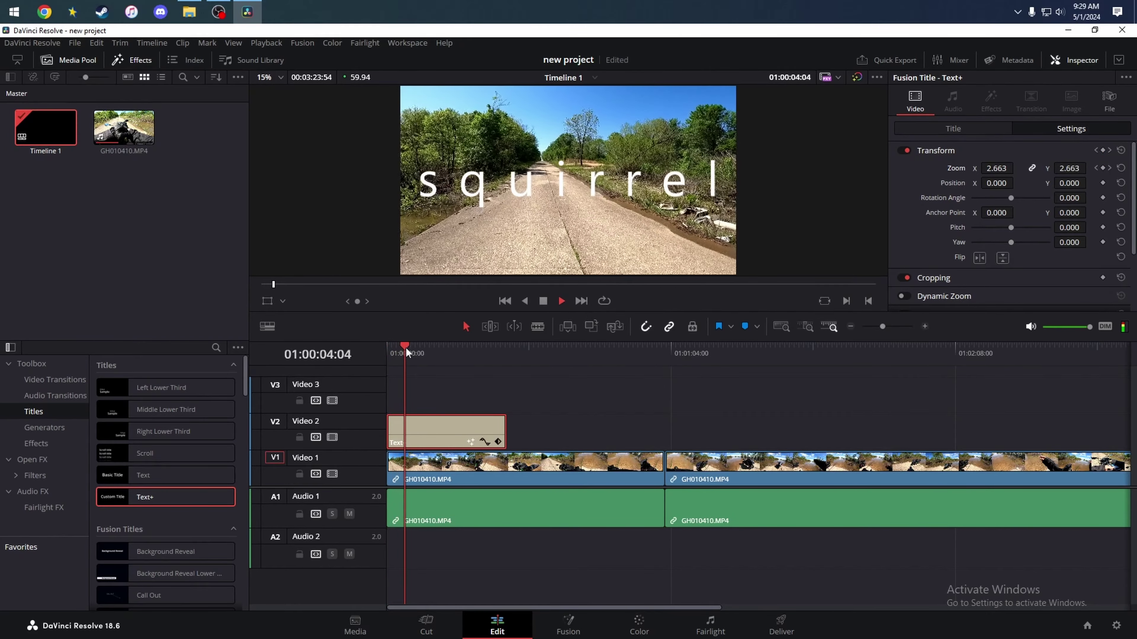
{"action": "mouse_move", "coordinate": [406, 347]}
{"action": "left_mouse_down"}
{"action": "mouse_move", "coordinate": [506, 357]}
{"action": "mouse_move", "coordinate": [392, 360]}
{"action": "left_mouse_up"}
{"action": "key", "text": "space"}
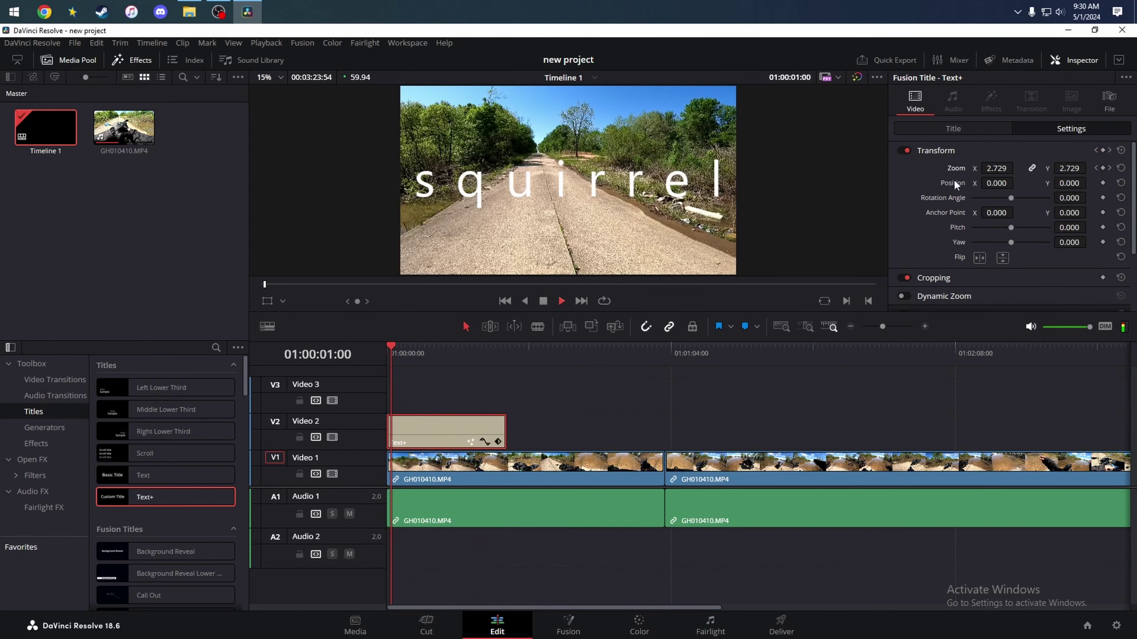
Reset all of the squirrel title's transform settings, stop playback near the title's end and deselect the title
{"action": "left_click", "coordinate": [1121, 150]}
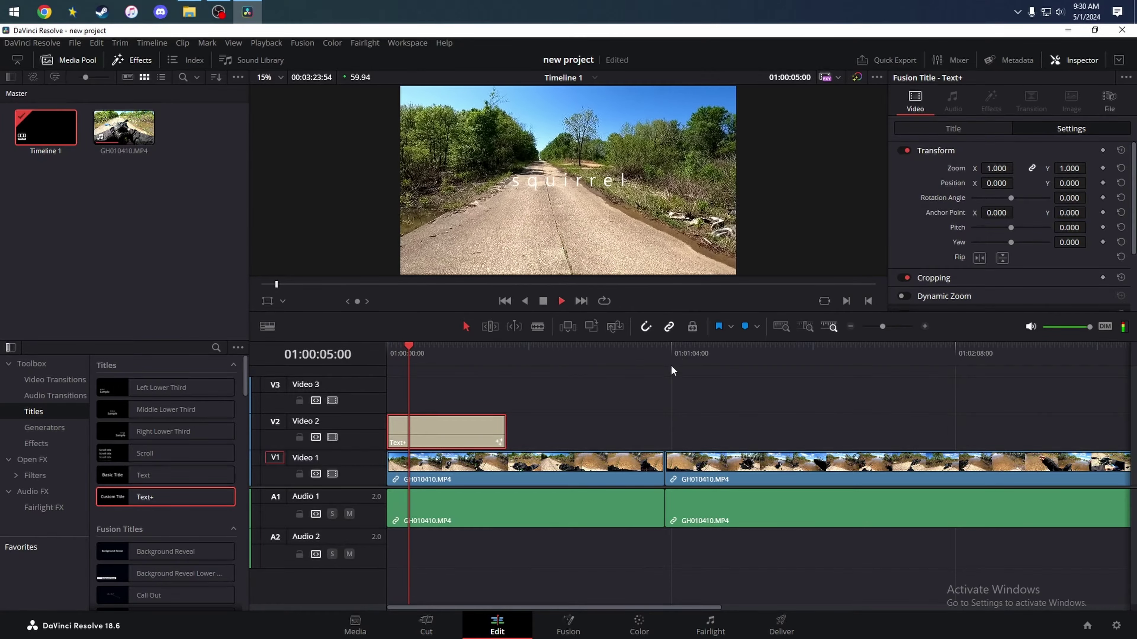
{"action": "left_click", "coordinate": [470, 350]}
{"action": "left_click", "coordinate": [498, 349]}
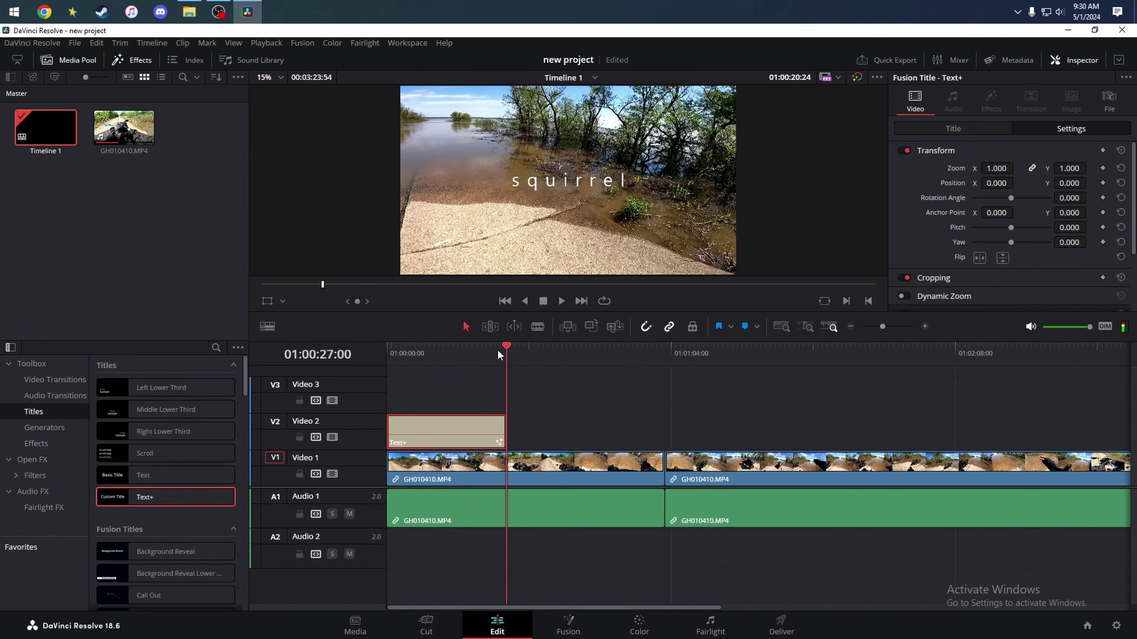
{"action": "left_click", "coordinate": [543, 301]}
{"action": "left_click", "coordinate": [514, 376]}
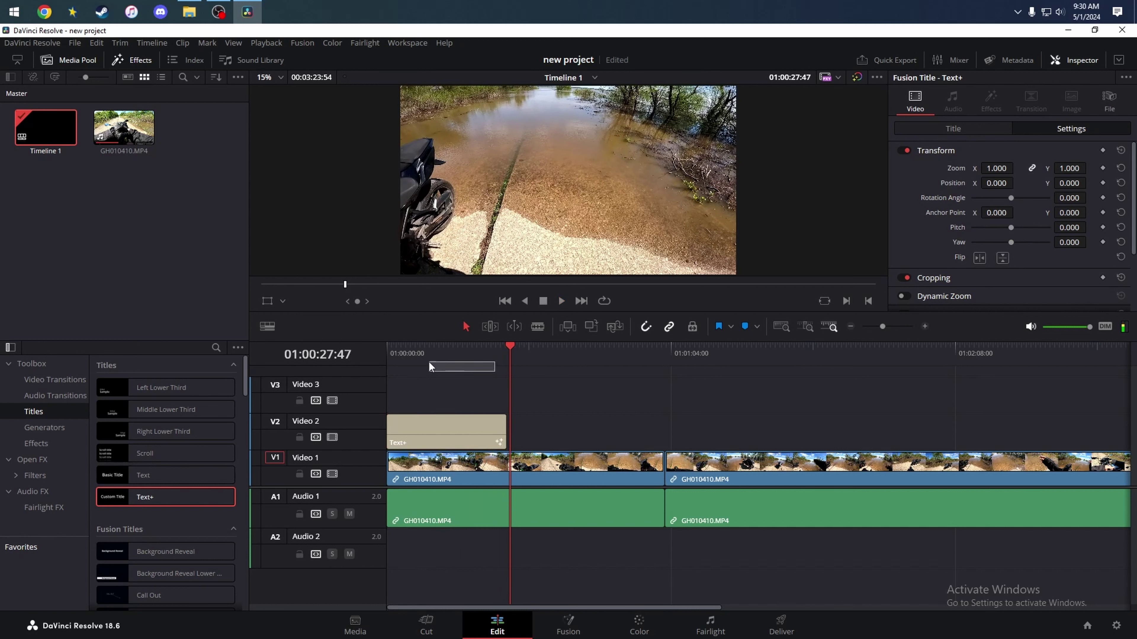
Add keyframes for all the squirrel title's transform settings, including zoom, position and rotation, at 01:00:00:00
{"action": "left_click", "coordinate": [433, 351]}
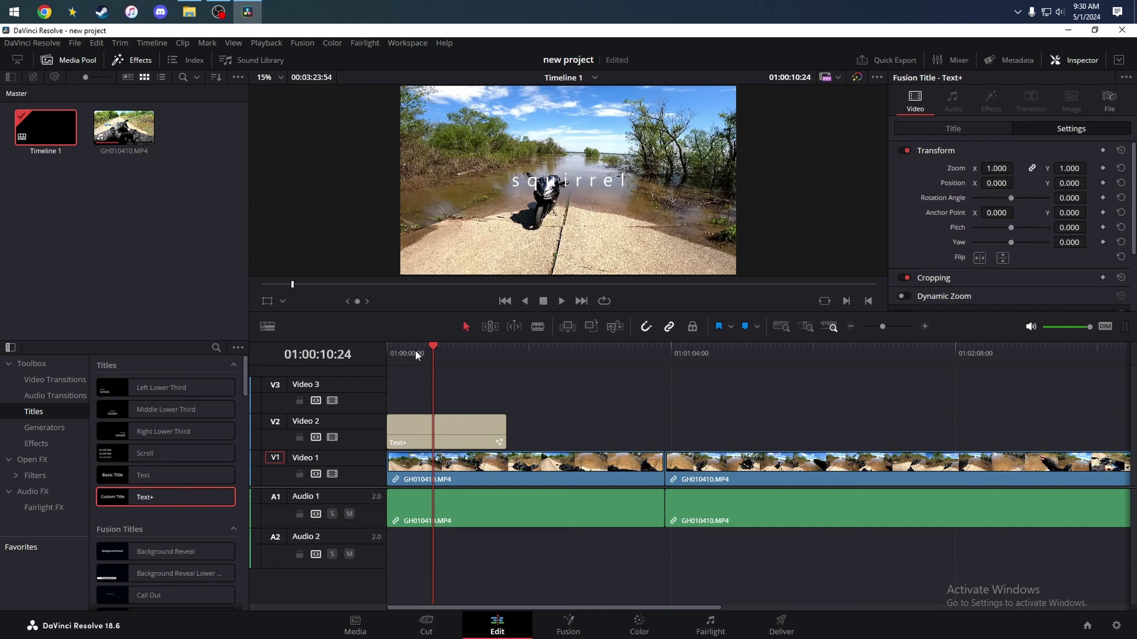
{"action": "left_click", "coordinate": [388, 348]}
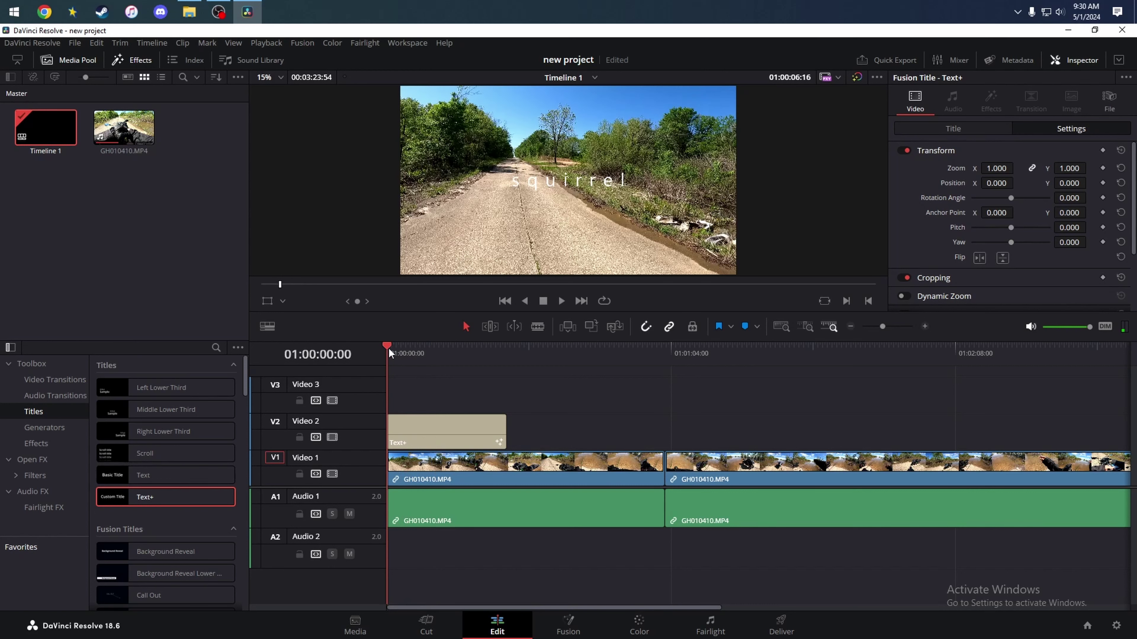
{"action": "left_click", "coordinate": [1104, 168]}
{"action": "left_click", "coordinate": [1102, 183]}
{"action": "left_click", "coordinate": [1102, 197]}
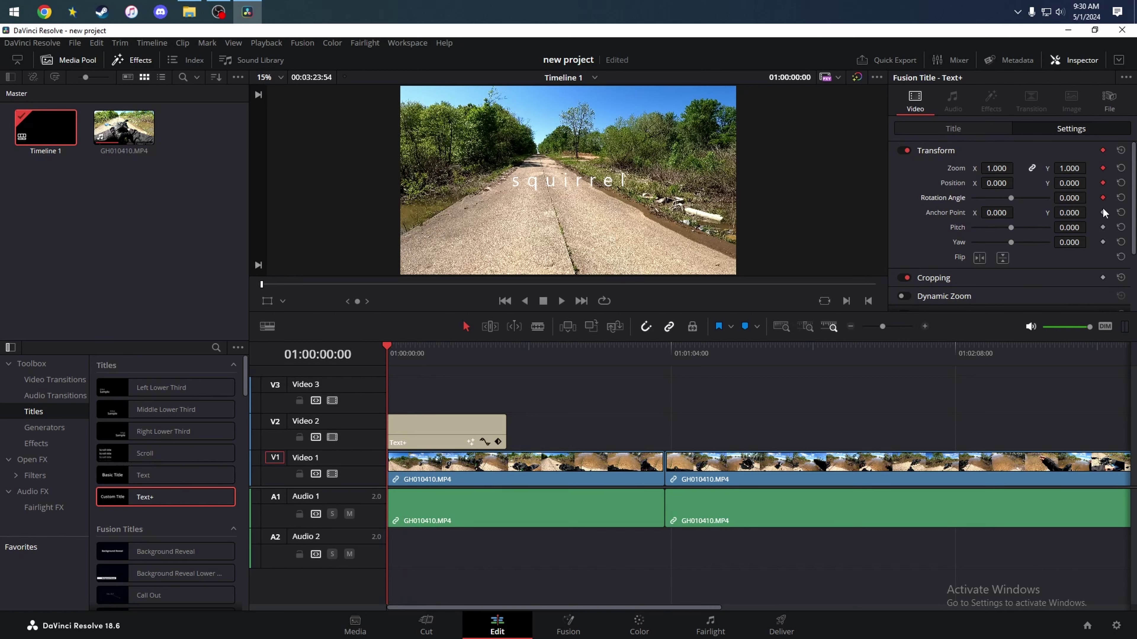
{"action": "left_click", "coordinate": [1103, 150]}
Keyframe the squirrel title at 01:00:26:46 with a zoom of 12.580 and a rotation angle of -189.620
{"action": "left_click", "coordinate": [498, 353]}
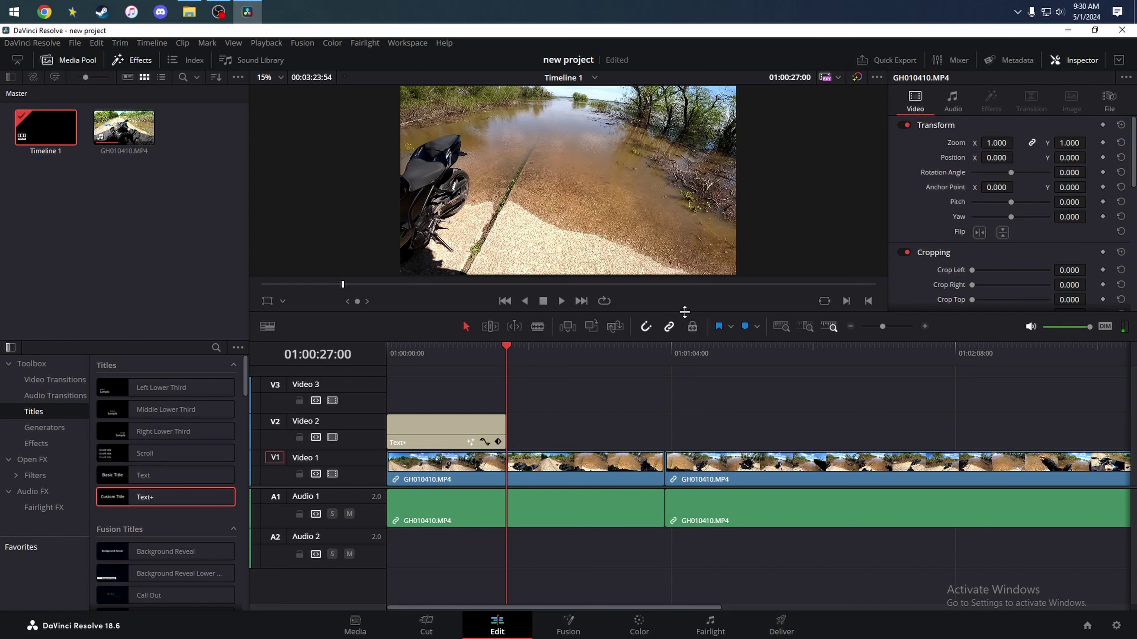
{"action": "left_click", "coordinate": [925, 327]}
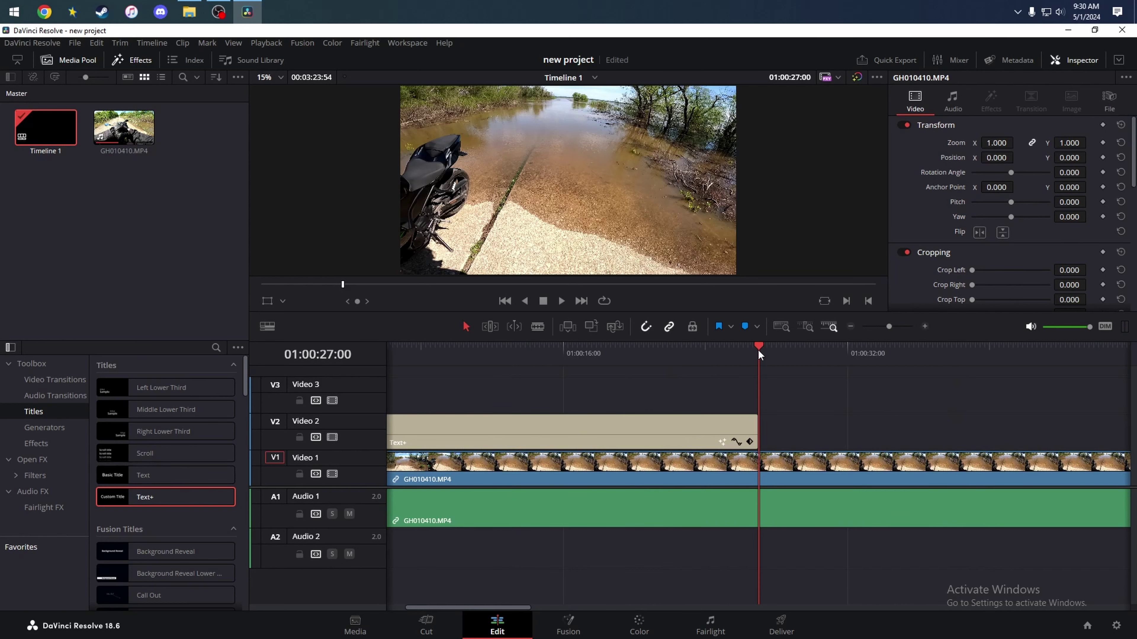
{"action": "mouse_move", "coordinate": [759, 354]}
{"action": "left_mouse_down"}
{"action": "mouse_move", "coordinate": [743, 348]}
{"action": "mouse_move", "coordinate": [755, 352]}
{"action": "left_mouse_up"}
{"action": "key", "text": "n"}
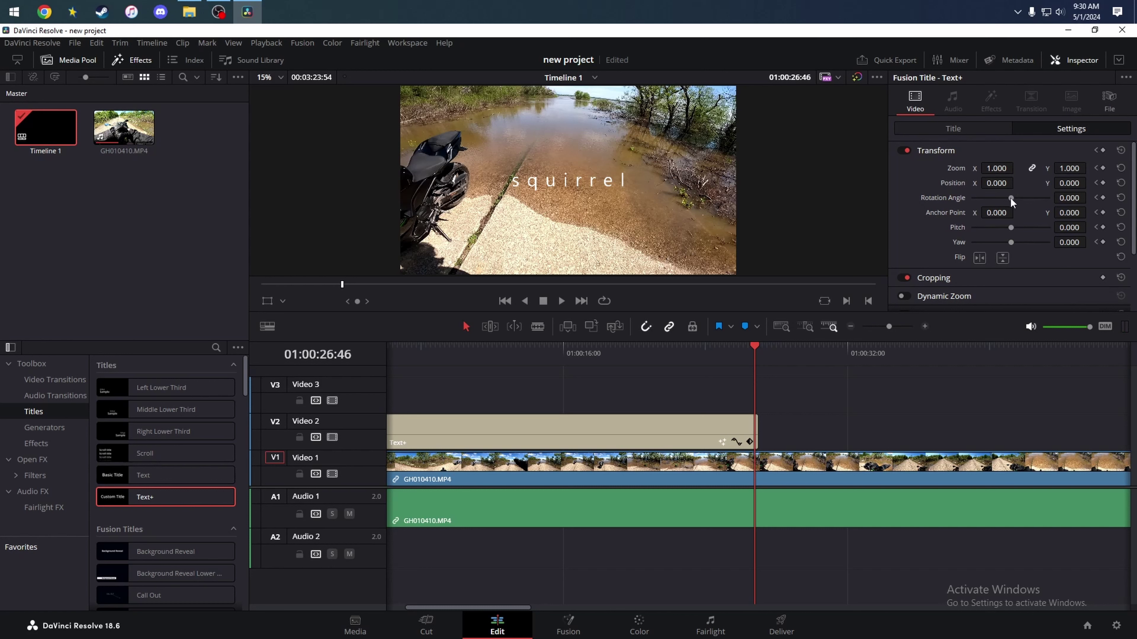
{"action": "mouse_move", "coordinate": [1010, 198]}
{"action": "left_mouse_down"}
{"action": "mouse_move", "coordinate": [991, 201]}
{"action": "mouse_move", "coordinate": [1017, 168]}
{"action": "mouse_move", "coordinate": [946, 186]}
{"action": "left_mouse_up"}
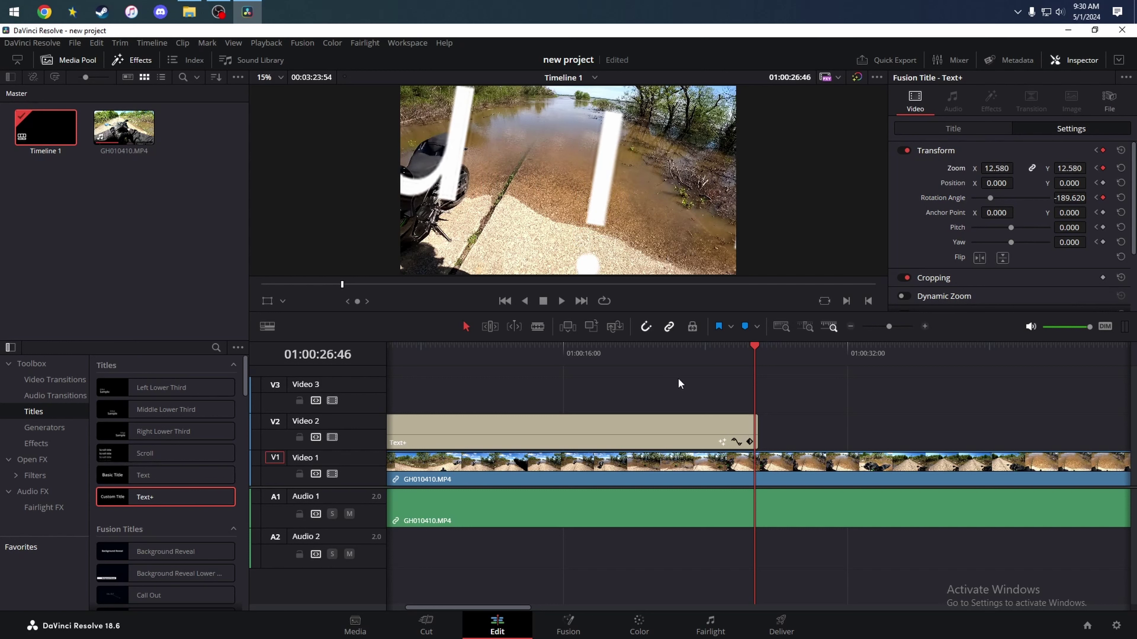
Trim the end of the squirrel title so it lasts about 12 seconds
{"action": "left_click", "coordinate": [851, 326]}
{"action": "left_click", "coordinate": [850, 326]}
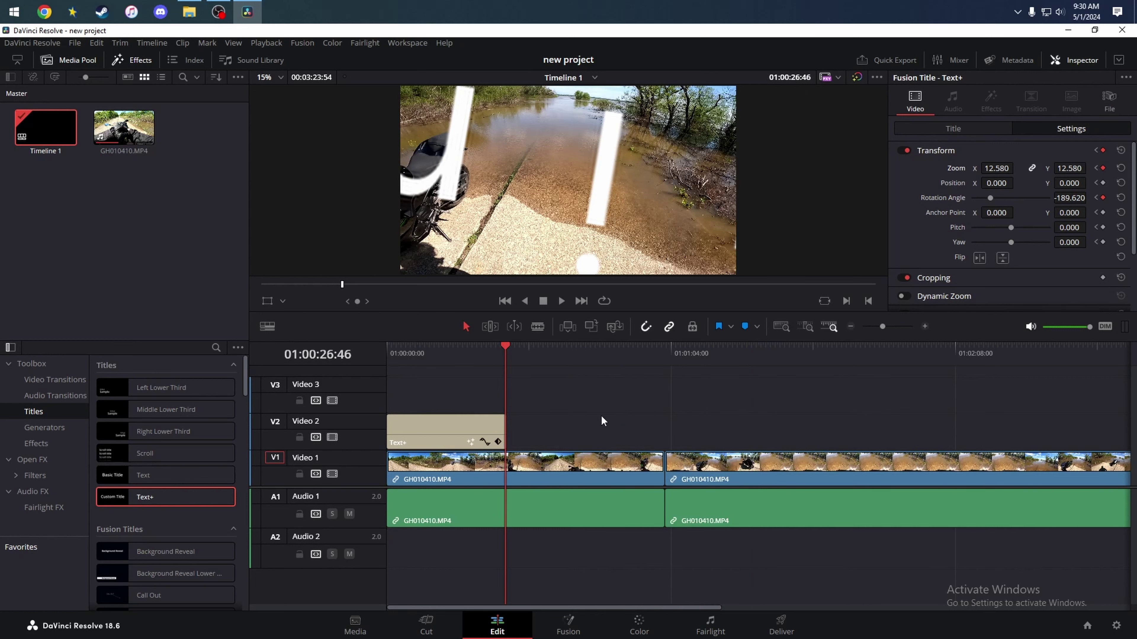
{"action": "left_click_drag", "start_coordinate": [503, 428], "coordinate": [440, 423]}
Play the spinning, growing squirrel title from 01:00:00:00 past its end, and return to the timeline's start
{"action": "key", "text": "Home"}
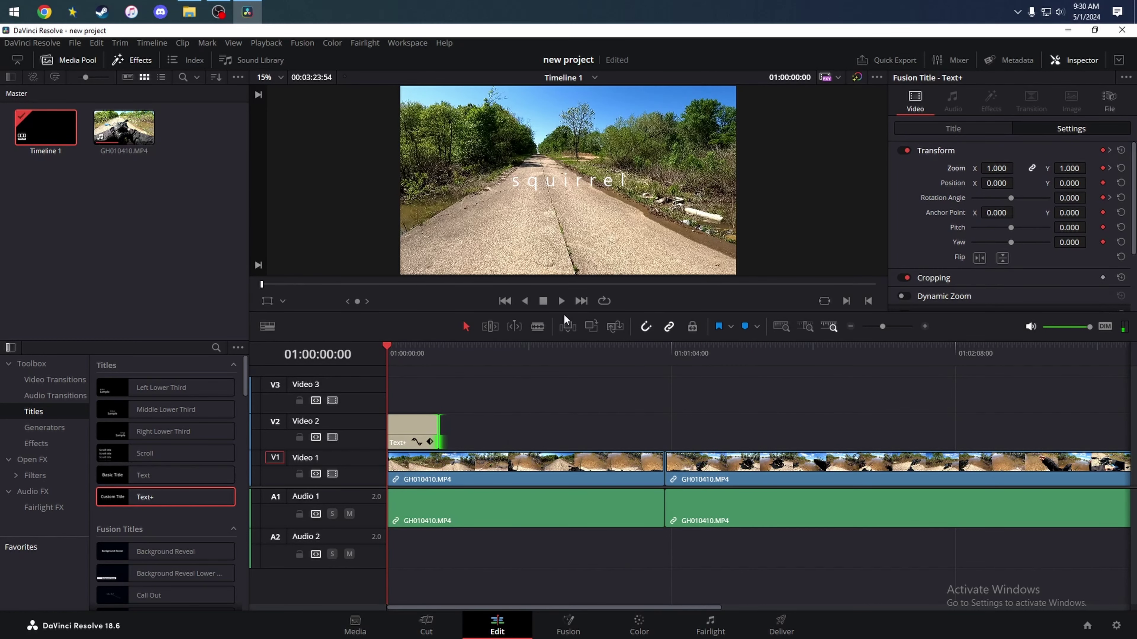
{"action": "left_click", "coordinate": [561, 301]}
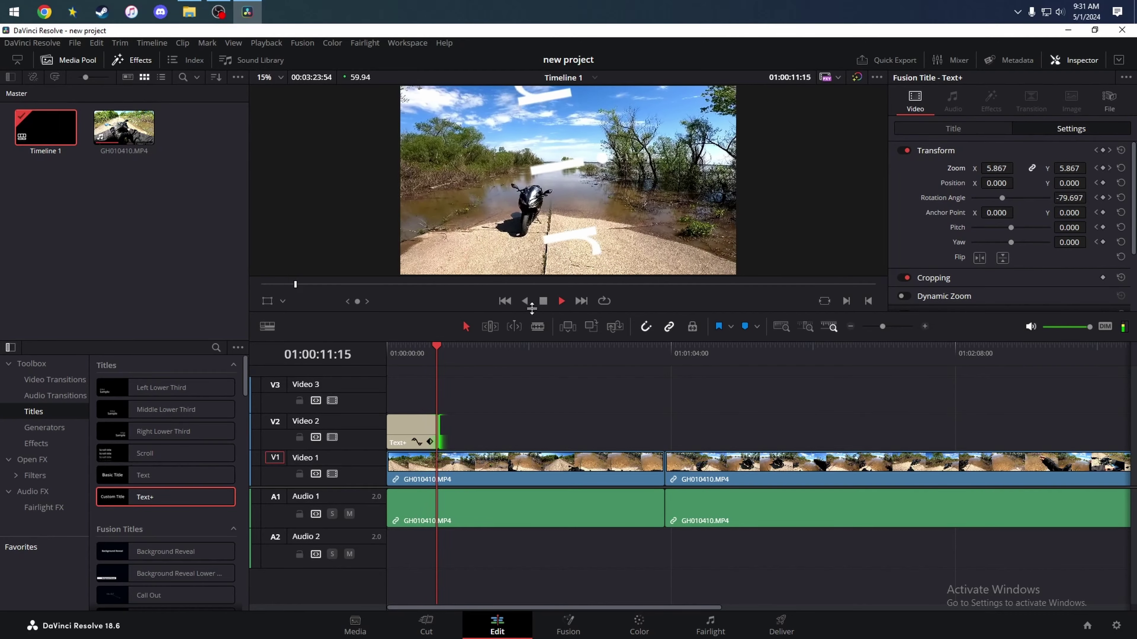
{"action": "left_click", "coordinate": [544, 301]}
{"action": "left_click_drag", "start_coordinate": [449, 358], "coordinate": [388, 354]}
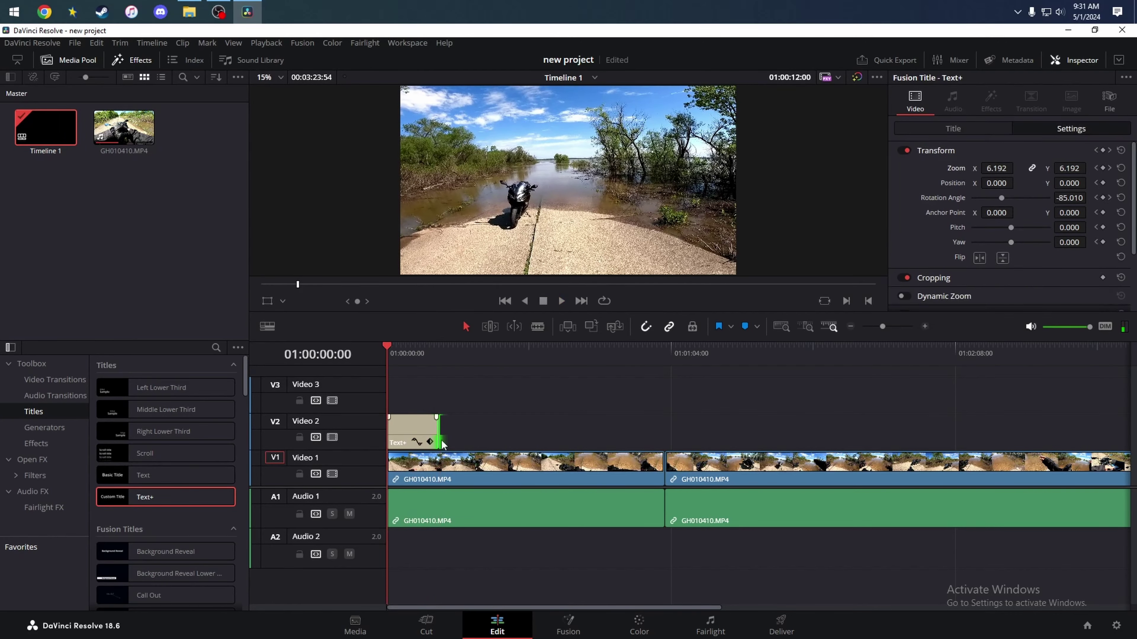
Try a zoom of 14.360 on the first GH010410.MP4 clip, check it near the clip's end, and reset the zoom
{"action": "left_click", "coordinate": [461, 474]}
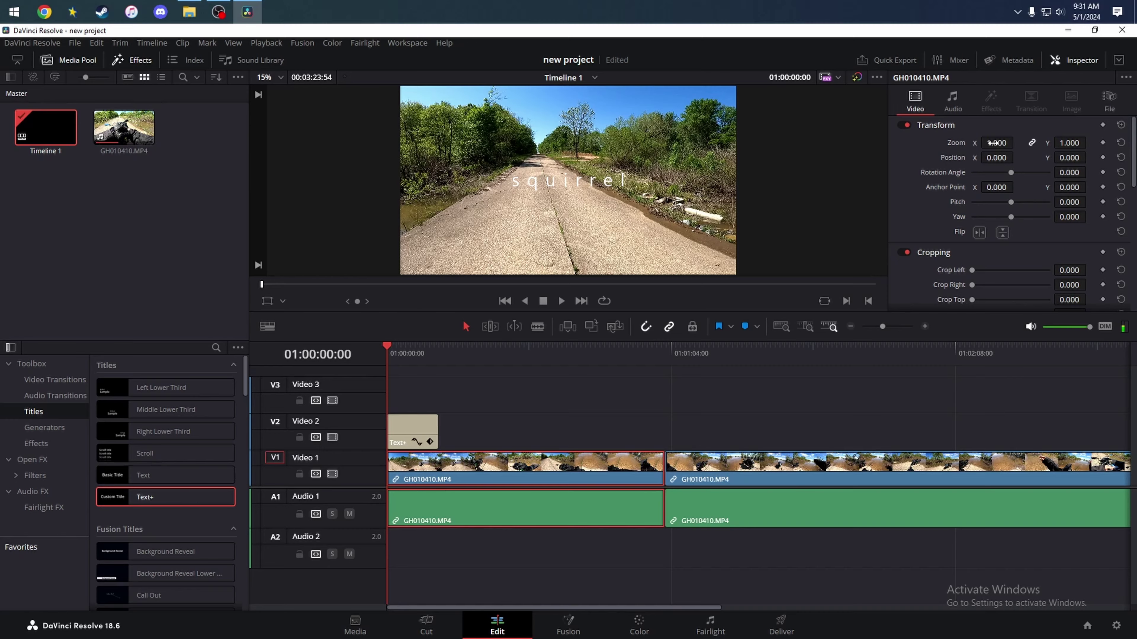
{"action": "left_click_drag", "start_coordinate": [996, 142], "coordinate": [1017, 142]}
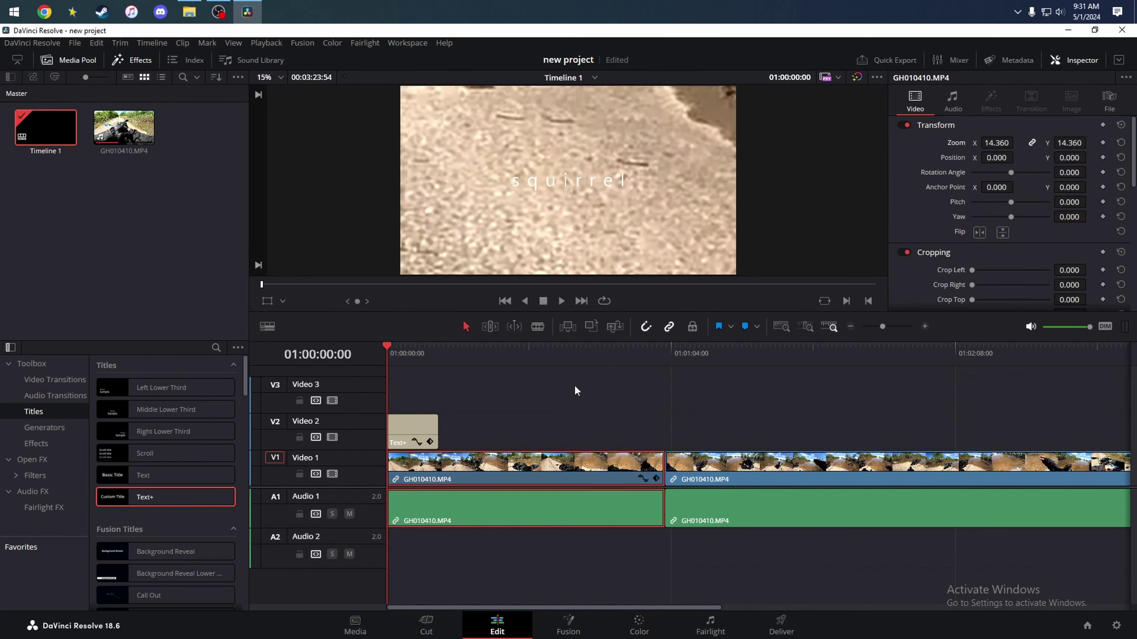
{"action": "left_click", "coordinate": [661, 350]}
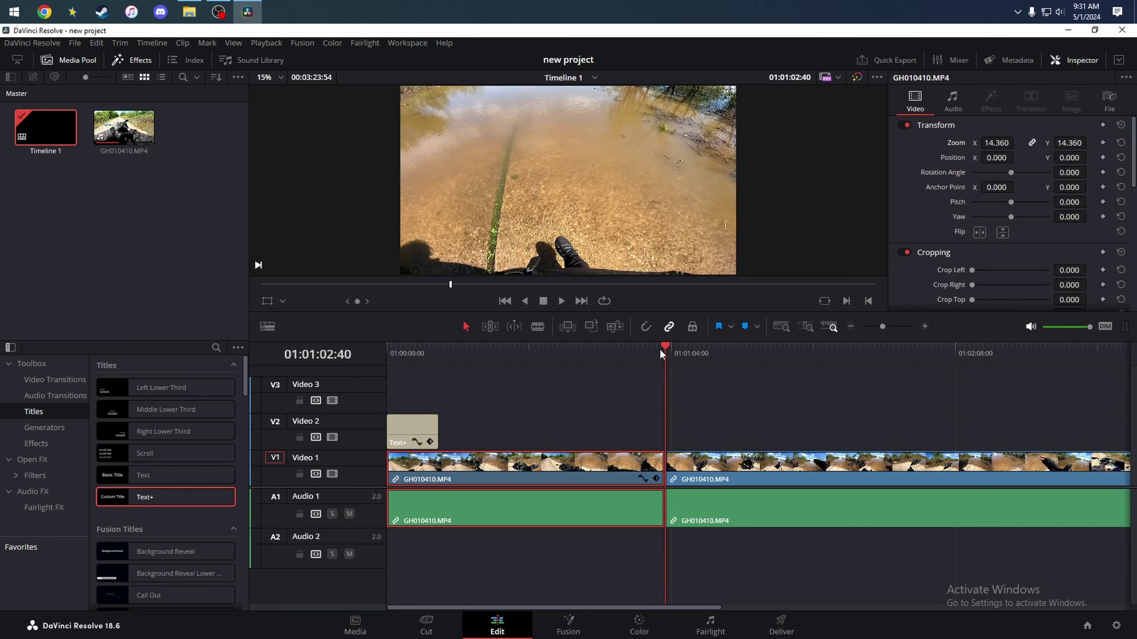
{"action": "left_click_drag", "start_coordinate": [664, 350], "coordinate": [661, 350]}
{"action": "left_click", "coordinate": [646, 327]}
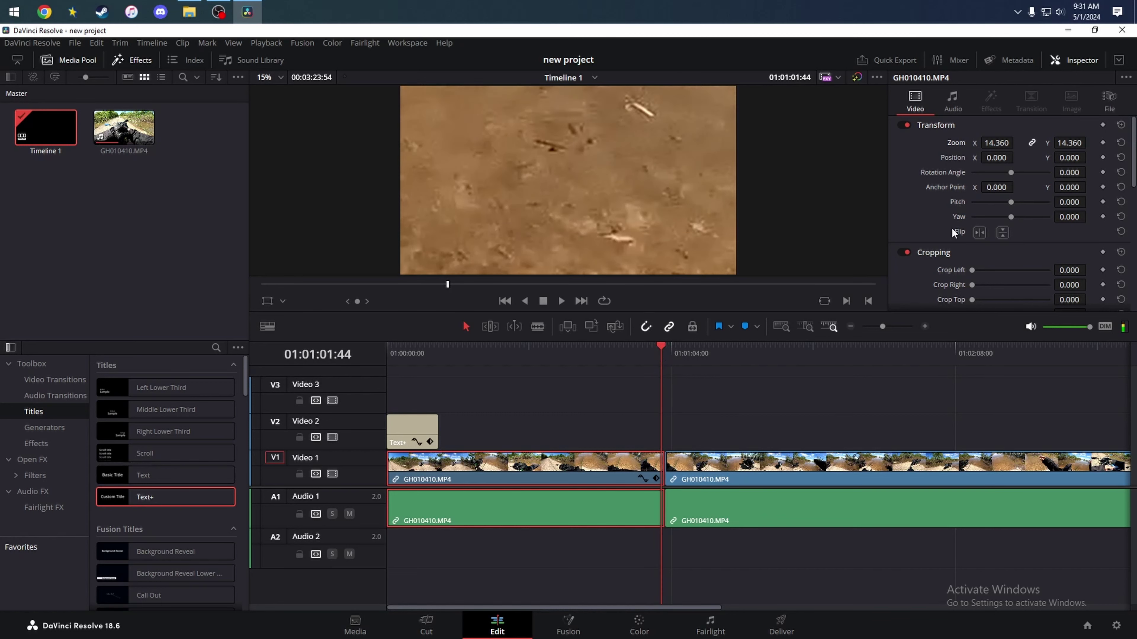
{"action": "left_click", "coordinate": [1121, 143]}
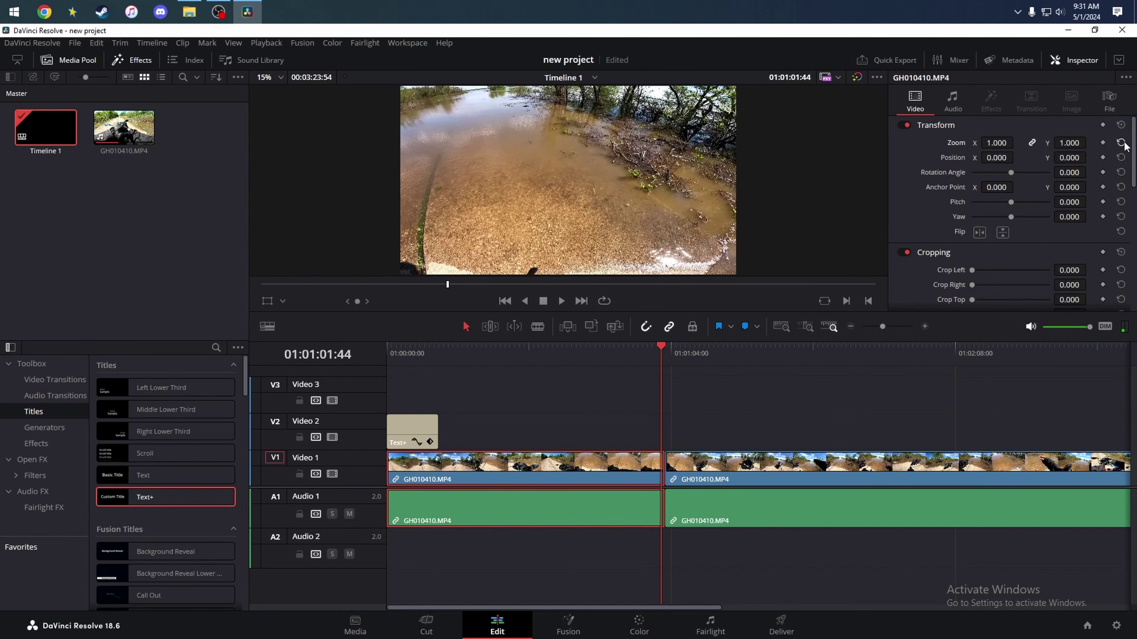
Play the start of the timeline briefly and scrub across the first clip, returning to 01:00:00:00
{"action": "left_click_drag", "start_coordinate": [412, 351], "coordinate": [386, 351]}
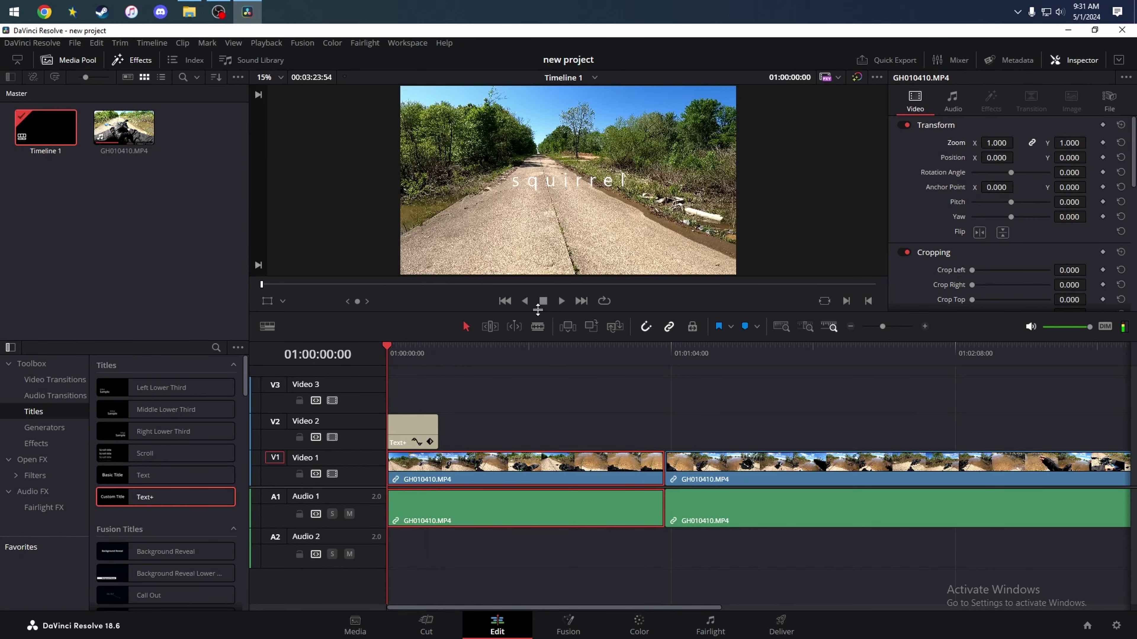
{"action": "left_click", "coordinate": [562, 302]}
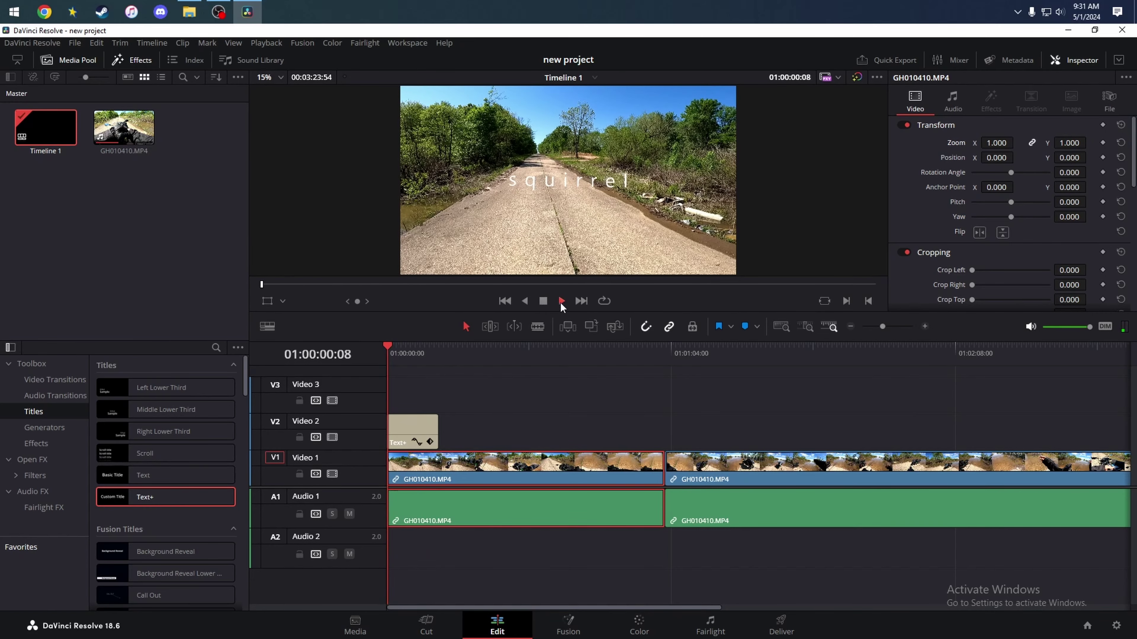
{"action": "left_click", "coordinate": [544, 301]}
{"action": "left_click", "coordinate": [394, 354]}
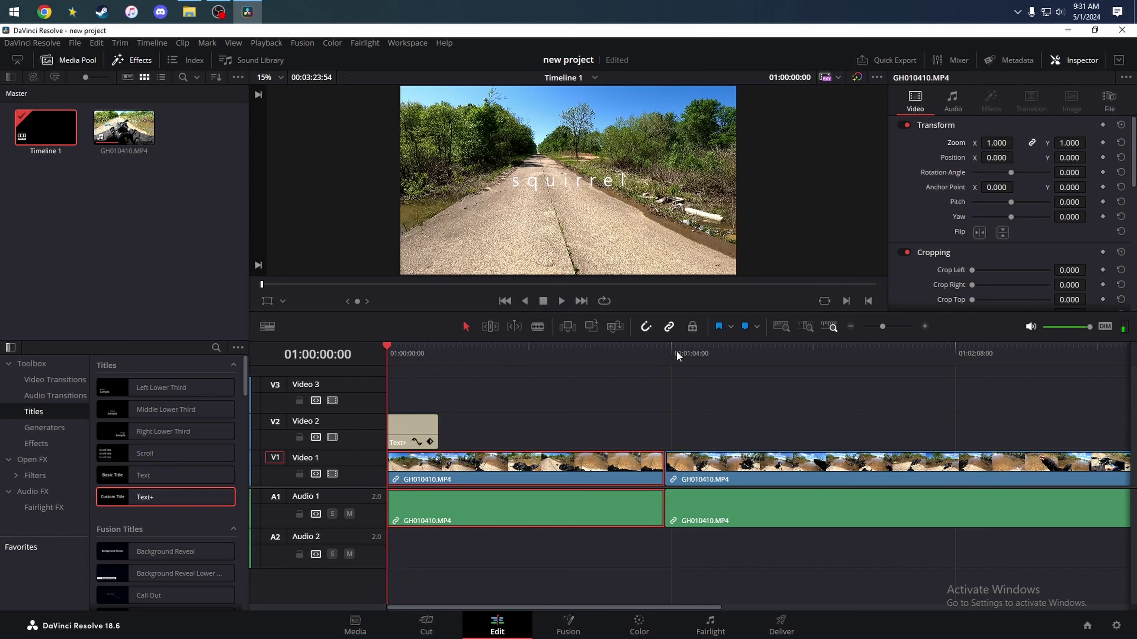
{"action": "left_click_drag", "start_coordinate": [649, 354], "coordinate": [383, 366]}
Cut the squirrel title out of Video 2
{"action": "left_click", "coordinate": [502, 413]}
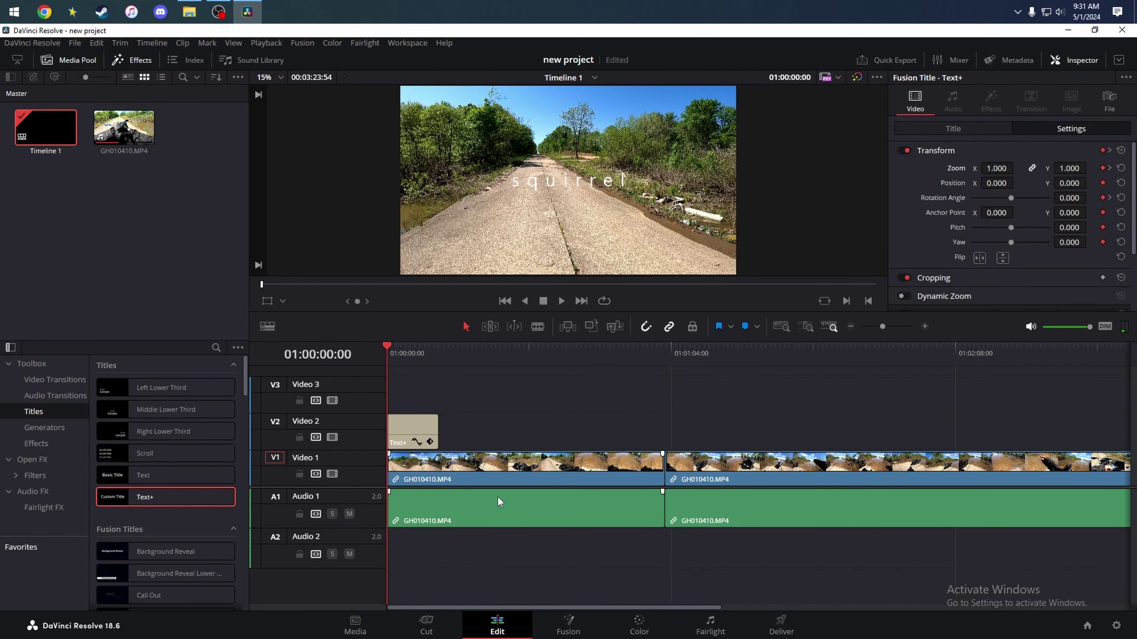
{"action": "left_click", "coordinate": [460, 469]}
{"action": "left_click", "coordinate": [491, 437]}
{"action": "right_click", "coordinate": [423, 429]}
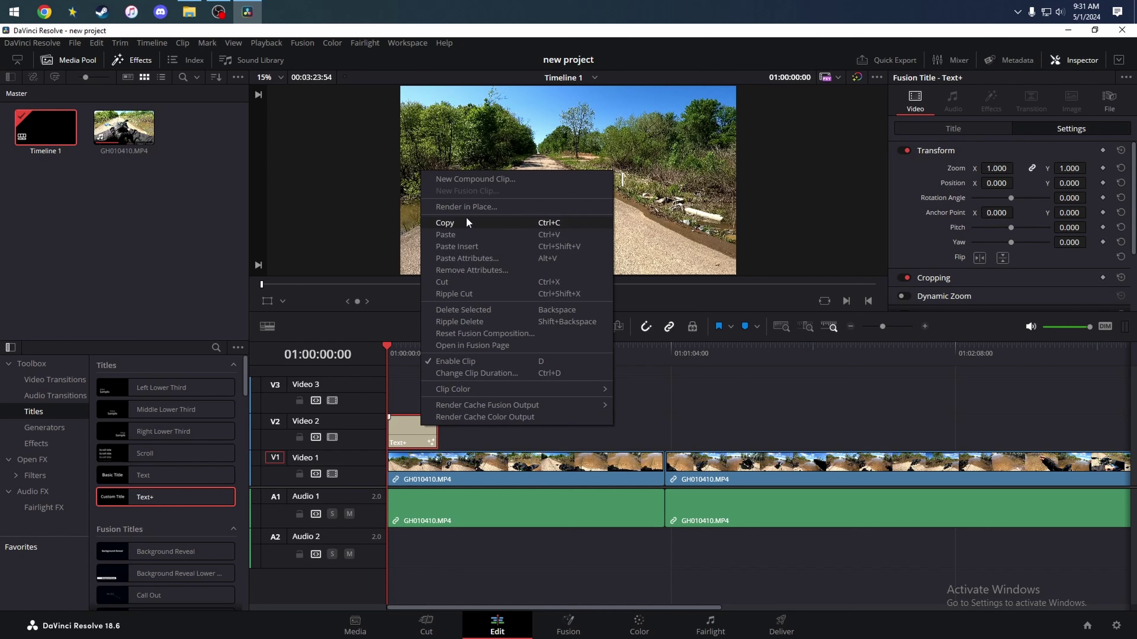
{"action": "left_click", "coordinate": [469, 281]}
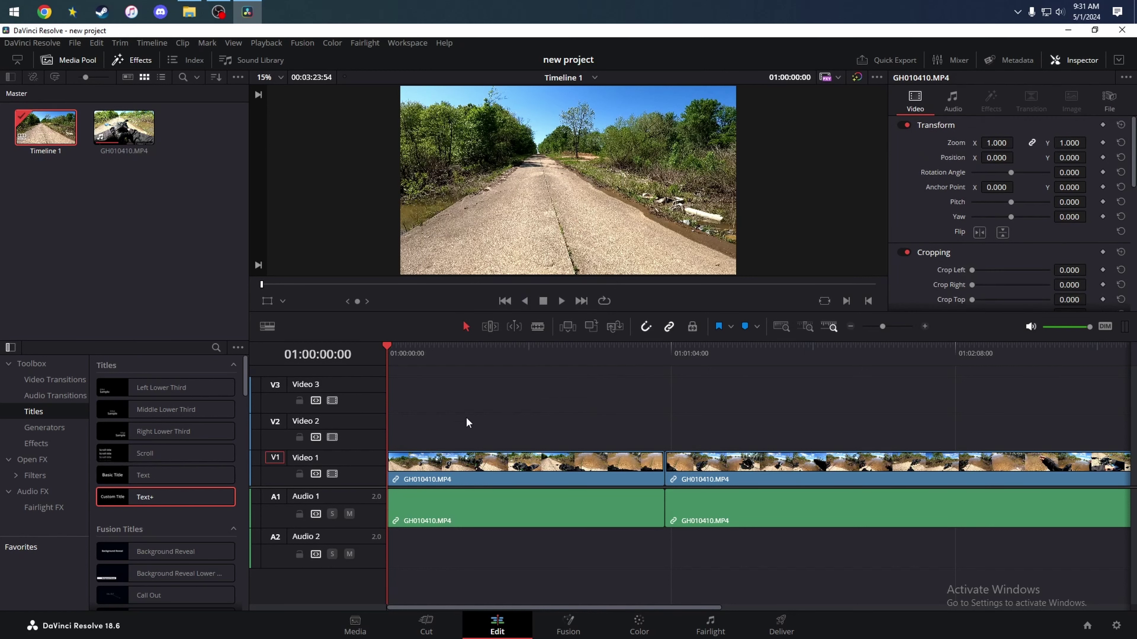
Apply the CCTV Fusion effect to the first GH010410.MP4 clip and scrub through it to 01:00:27:52
{"action": "left_click", "coordinate": [44, 444]}
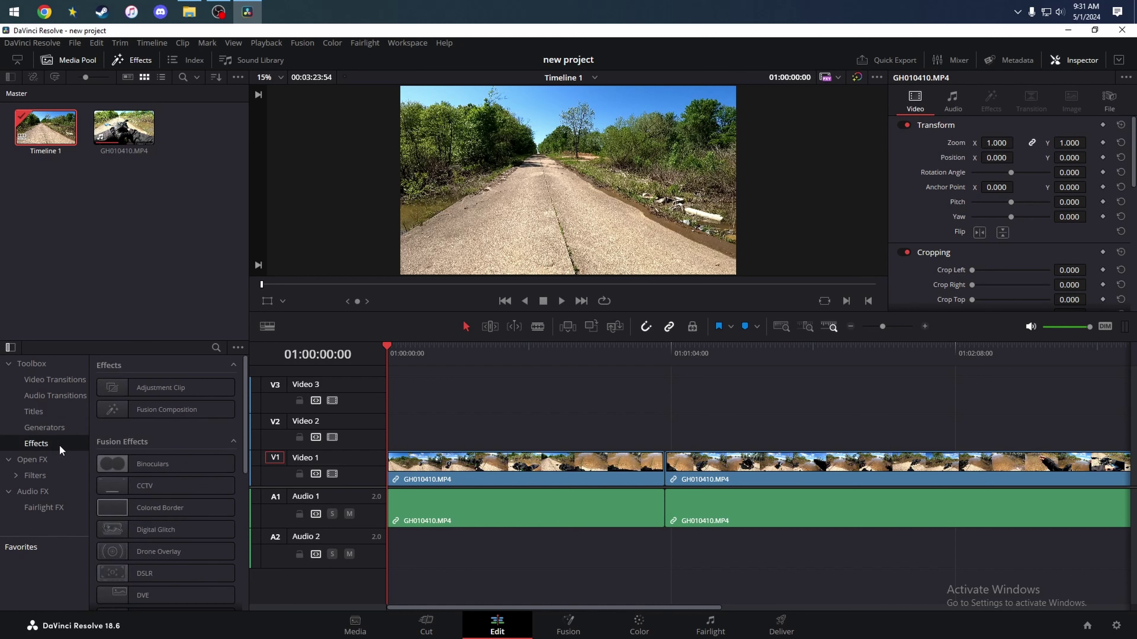
{"action": "left_click_drag", "start_coordinate": [115, 483], "coordinate": [515, 467]}
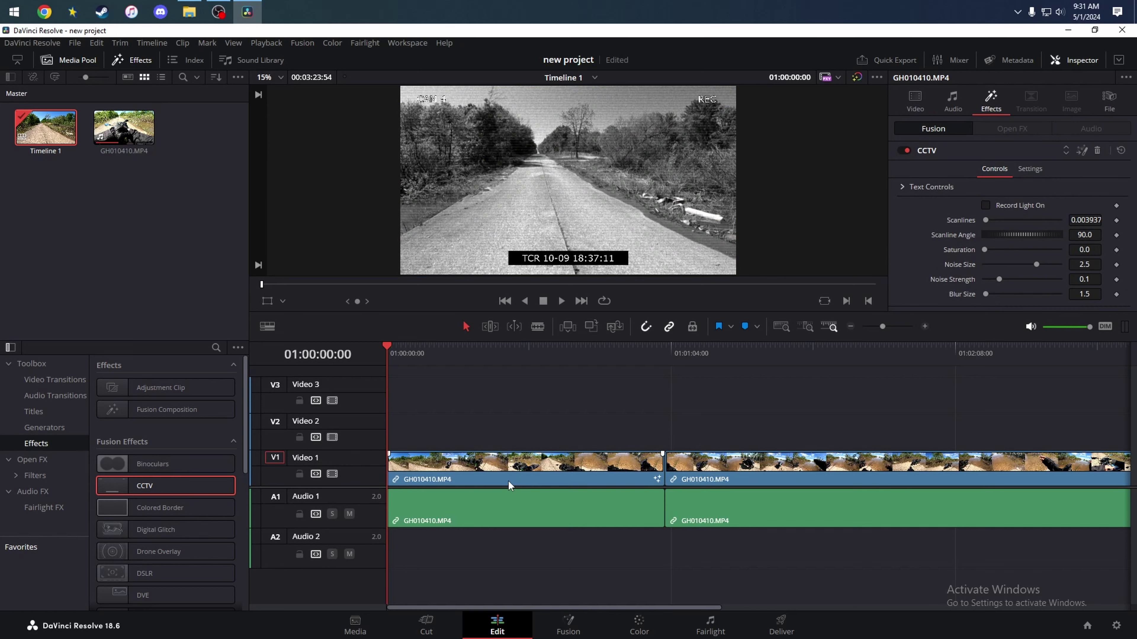
{"action": "left_click_drag", "start_coordinate": [415, 354], "coordinate": [510, 354]}
Preview the CCTV effect at 01:00:10:32 and remove it from the first clip
{"action": "right_click", "coordinate": [541, 461]}
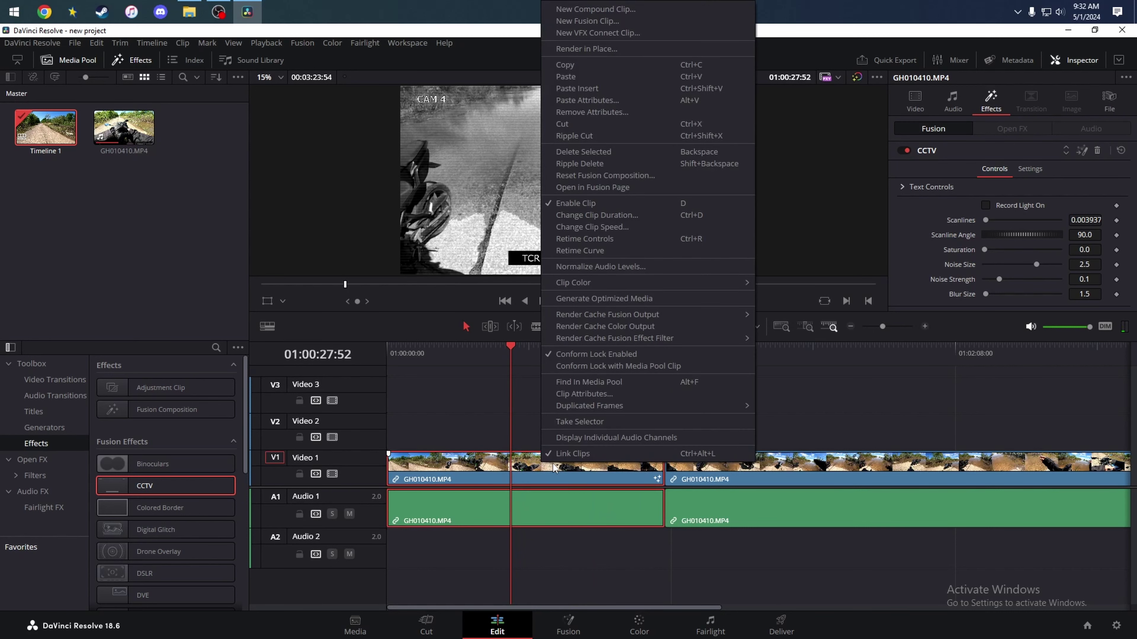
{"action": "left_click", "coordinate": [863, 416]}
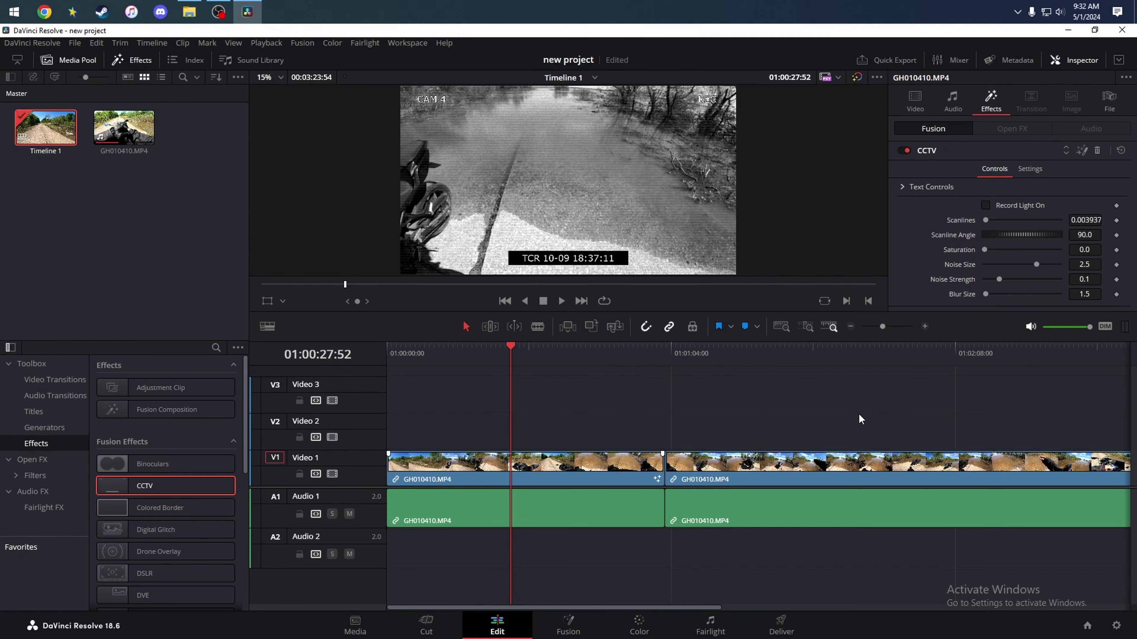
{"action": "left_click", "coordinate": [433, 352]}
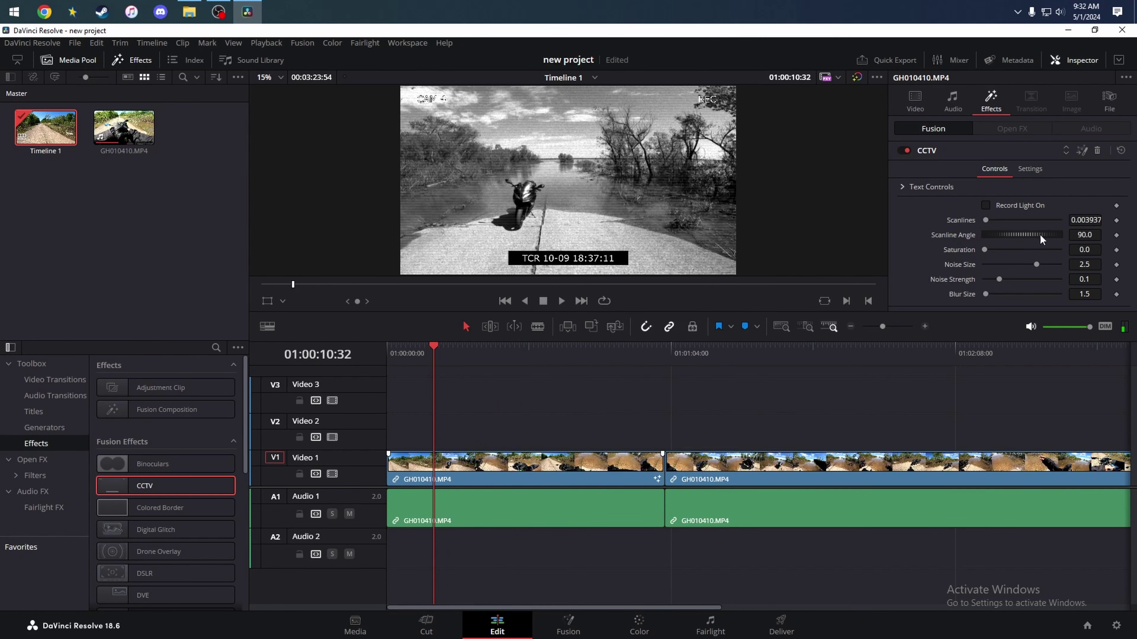
{"action": "left_click", "coordinate": [1098, 151]}
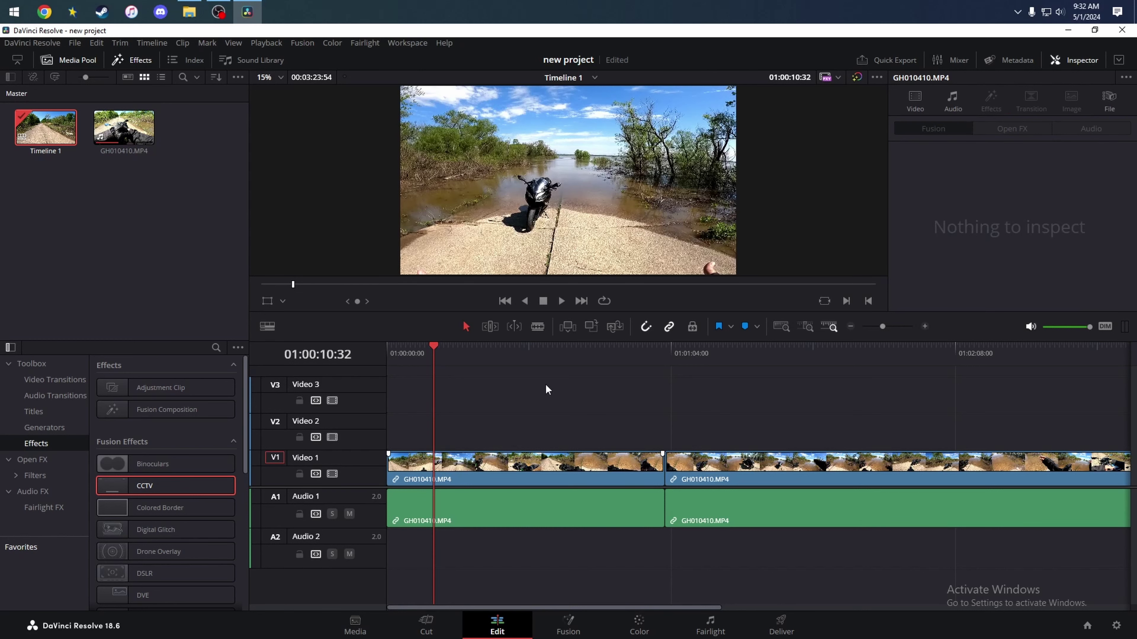
Apply the Digital Glitch Fusion effect to the first clip and play it briefly from 01:00:00:00
{"action": "left_click", "coordinate": [532, 350]}
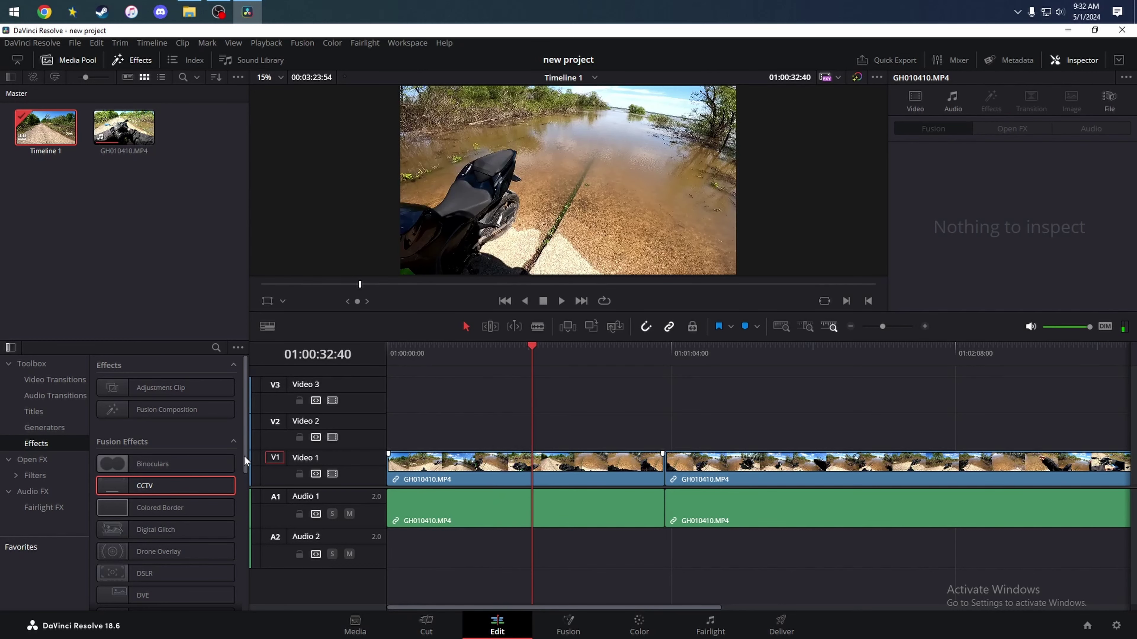
{"action": "left_click_drag", "start_coordinate": [243, 455], "coordinate": [251, 514]}
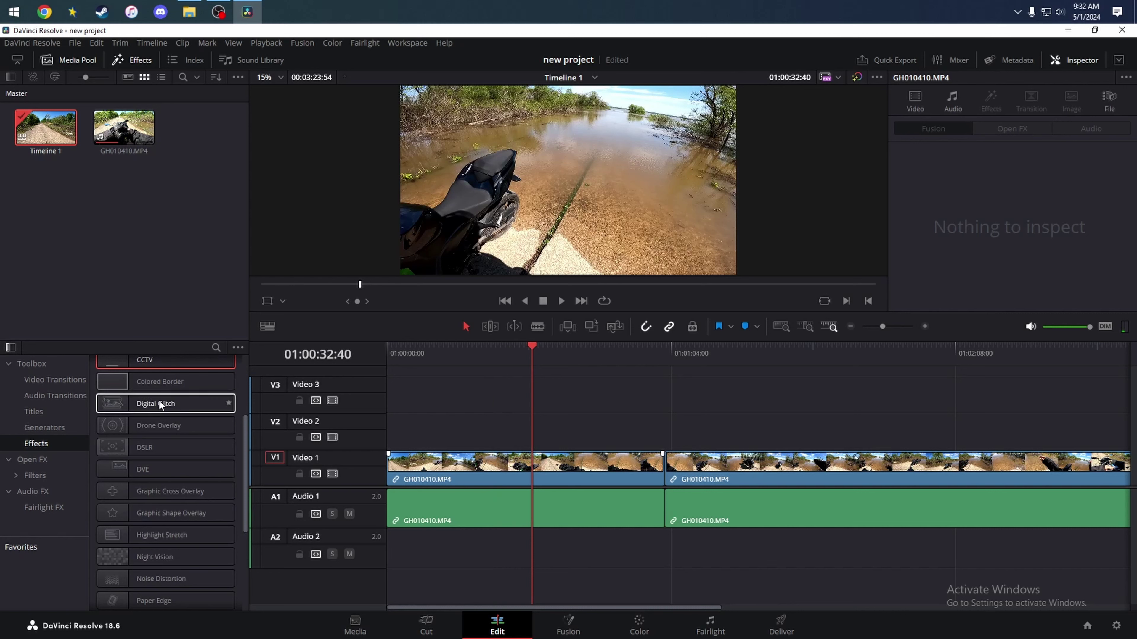
{"action": "left_click_drag", "start_coordinate": [159, 403], "coordinate": [459, 467]}
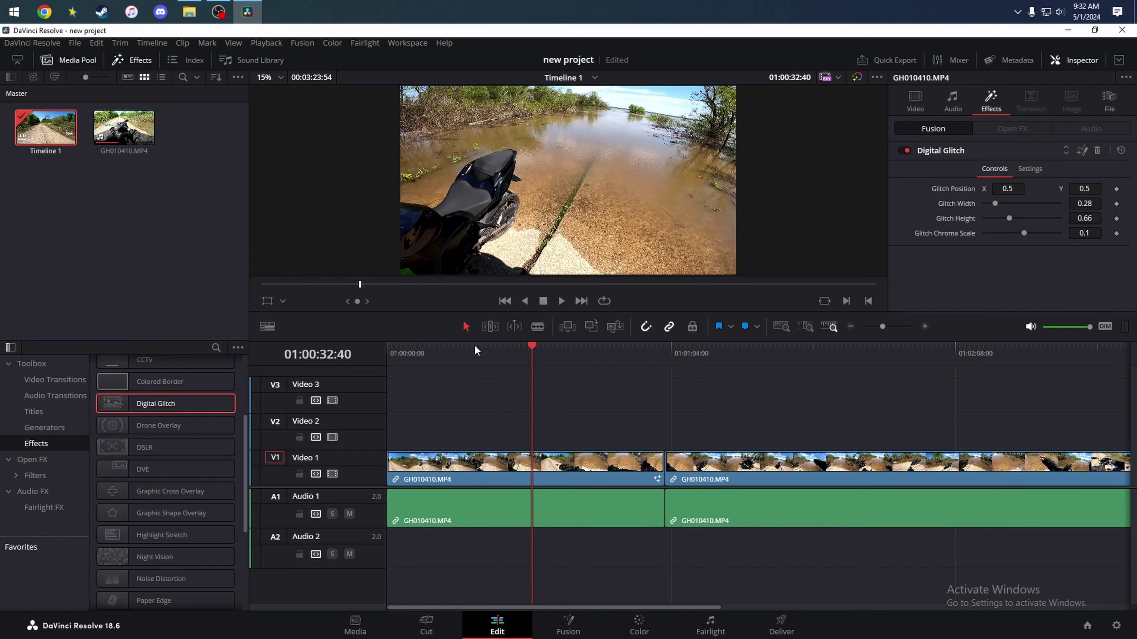
{"action": "left_click_drag", "start_coordinate": [475, 346], "coordinate": [387, 349]}
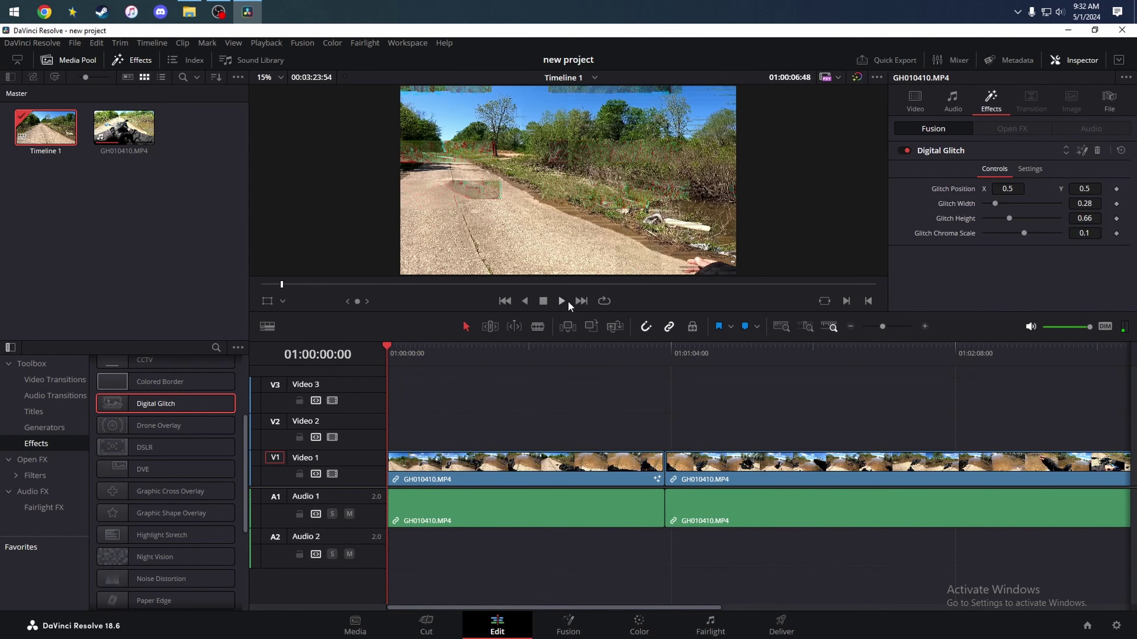
{"action": "left_click", "coordinate": [561, 300]}
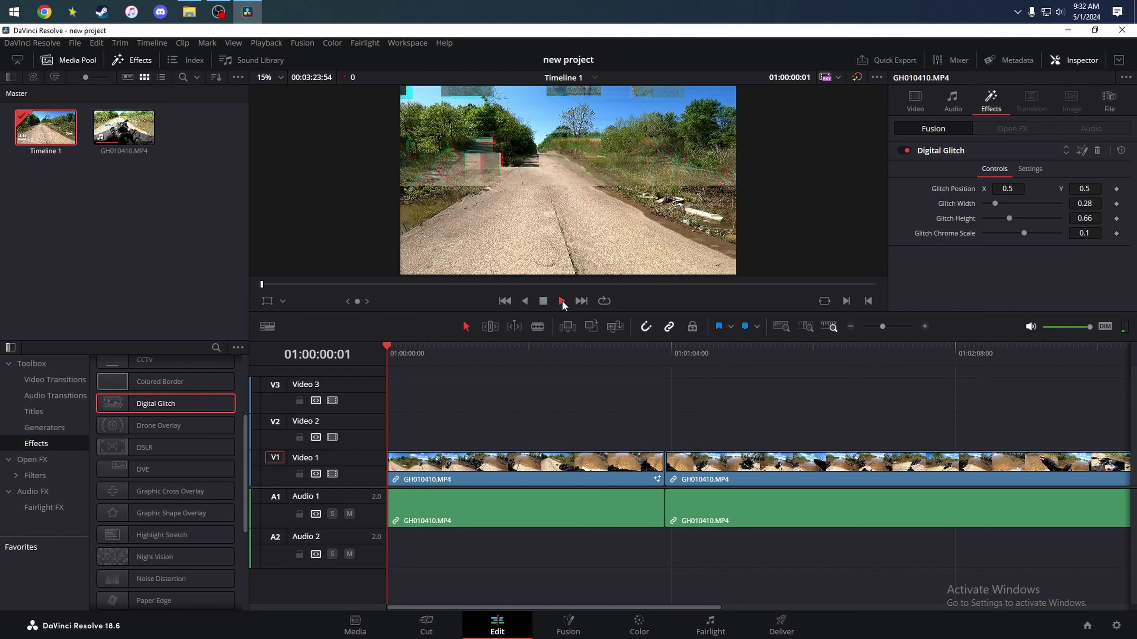
{"action": "left_click", "coordinate": [544, 301]}
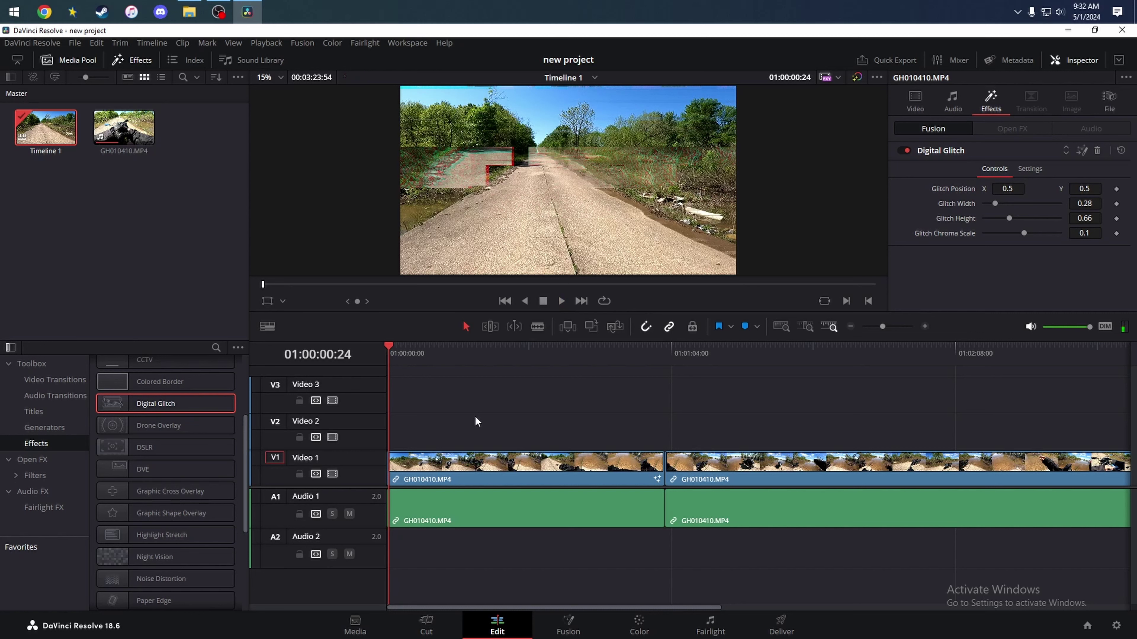
Remove the Digital Glitch effect from the first clip and scrub through the clip to 01:00:36:24
{"action": "left_click", "coordinate": [517, 454]}
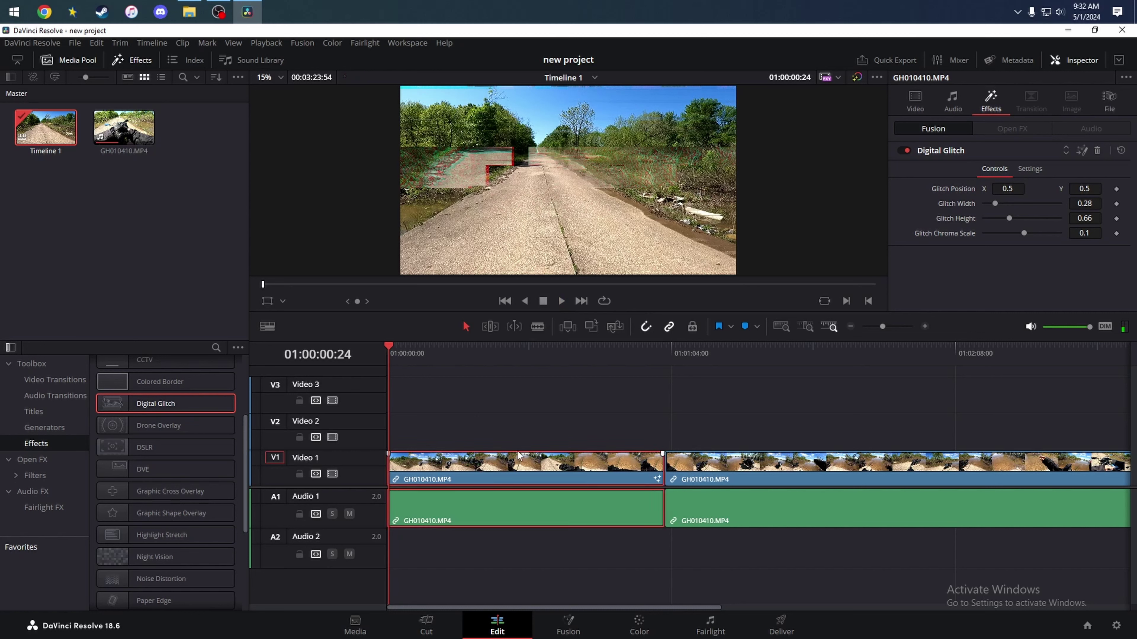
{"action": "left_click", "coordinate": [1097, 150]}
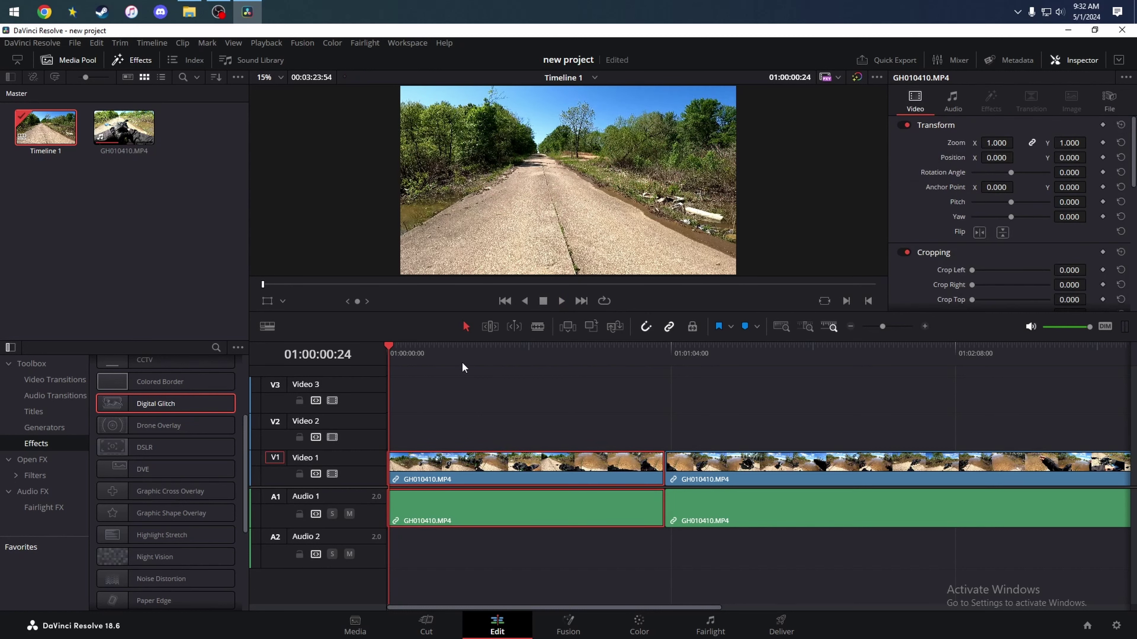
{"action": "left_click", "coordinate": [389, 352]}
{"action": "left_click_drag", "start_coordinate": [435, 358], "coordinate": [548, 358]}
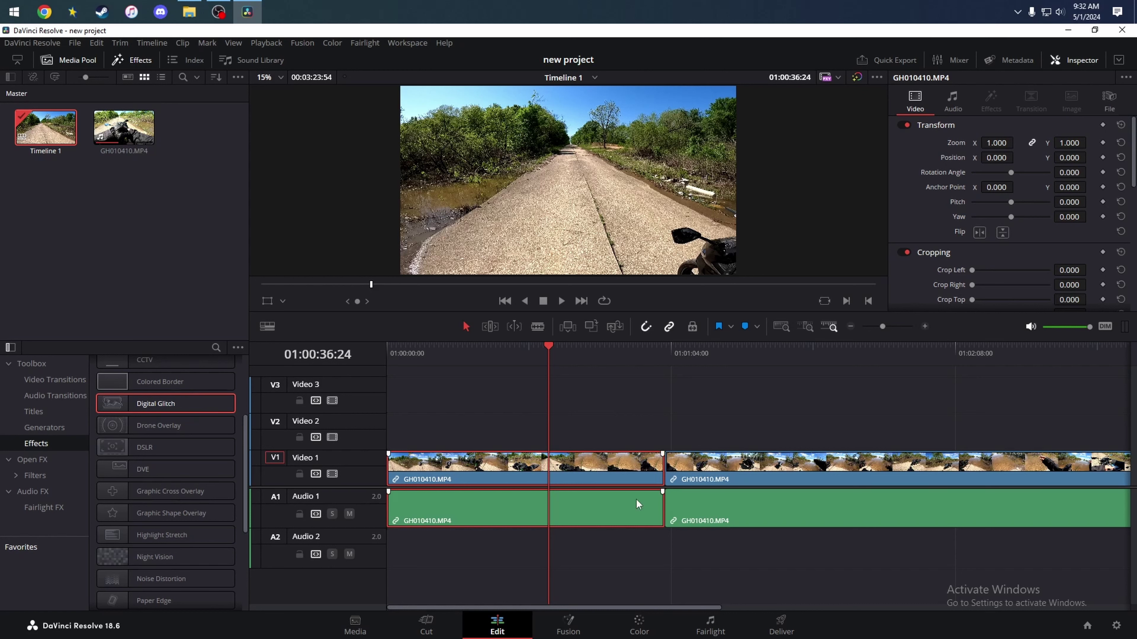
Cut the second GH010410.MP4 clip out of the timeline and split the remaining clip at 01:00:16:16
{"action": "left_click", "coordinate": [705, 467]}
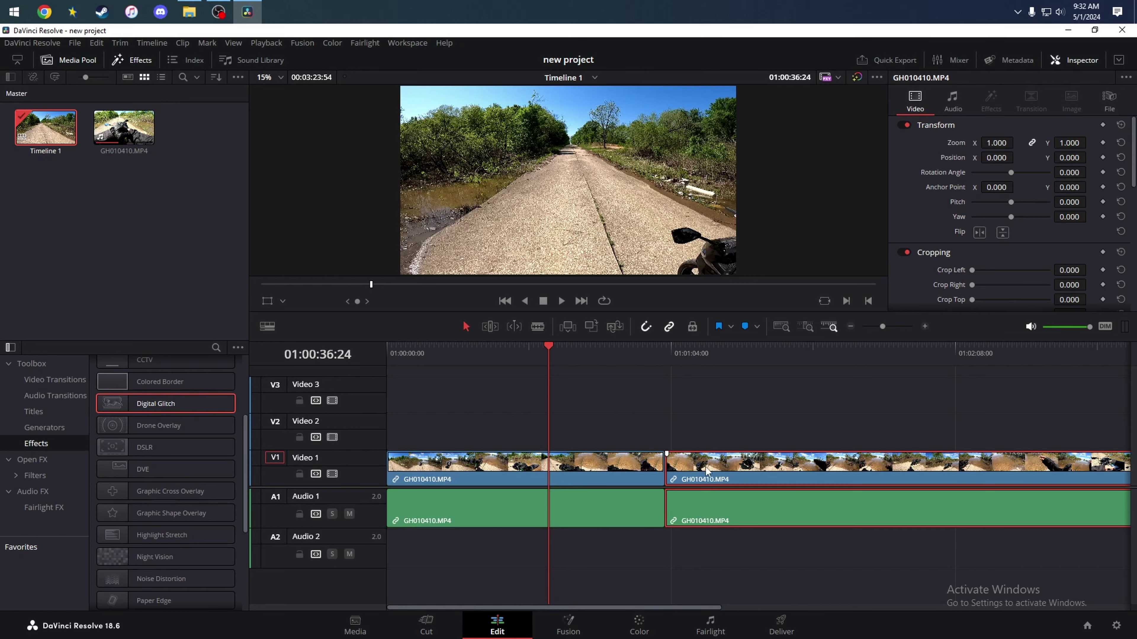
{"action": "right_click", "coordinate": [724, 474]}
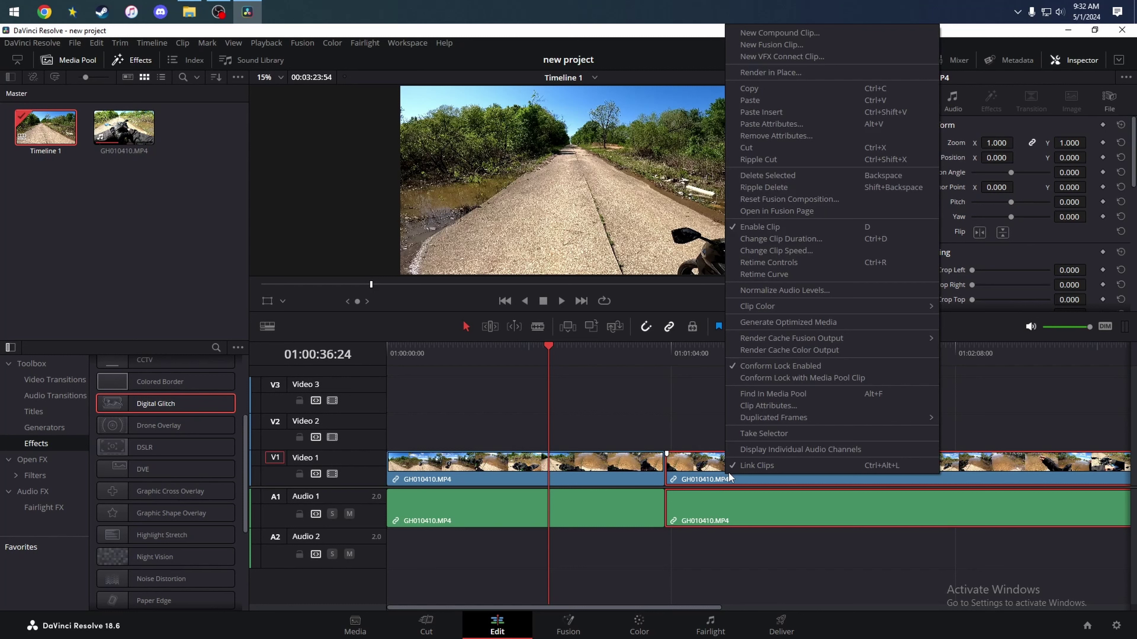
{"action": "left_click", "coordinate": [766, 149]}
{"action": "left_click_drag", "start_coordinate": [559, 354], "coordinate": [459, 354]}
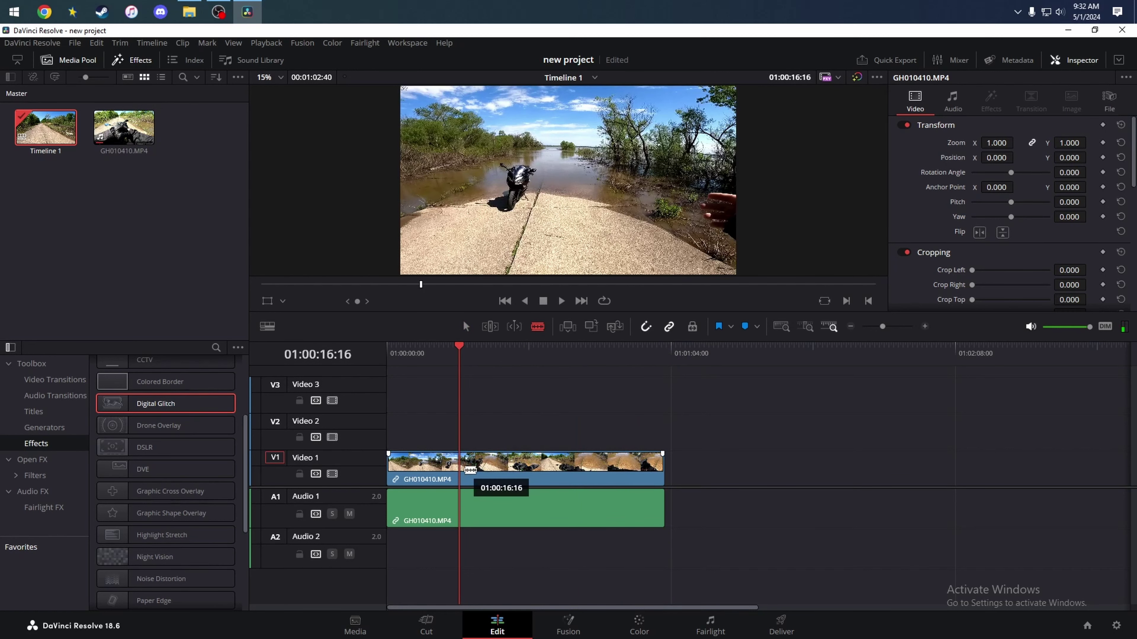
{"action": "key", "text": "ctrl+b"}
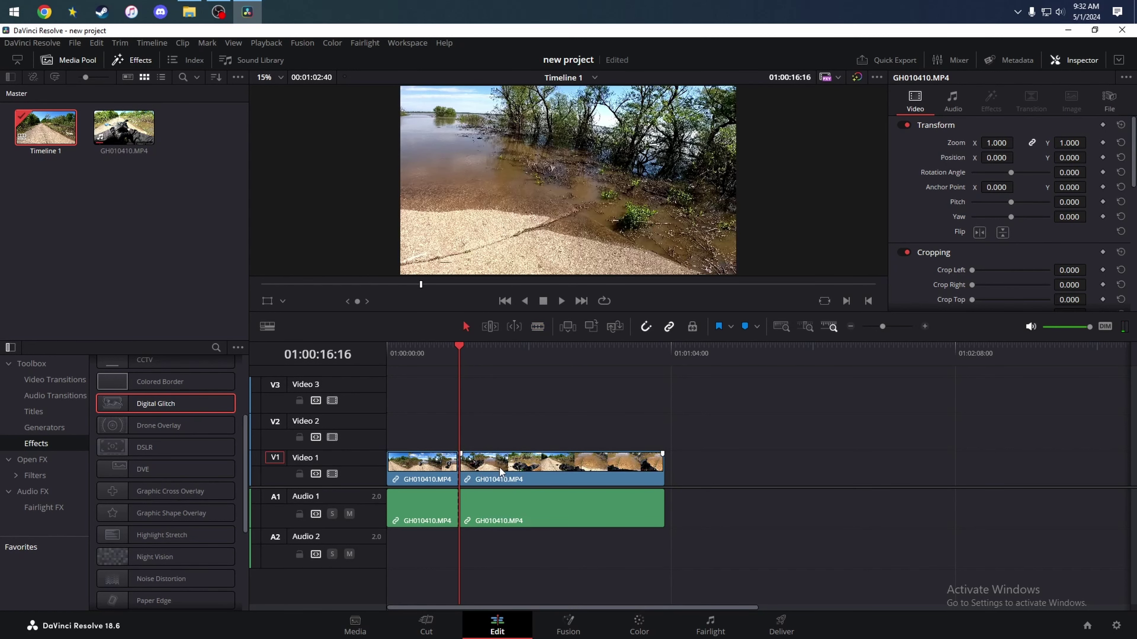
Move the two split pieces separately, placing the shorter one on Video 2 and the longer one further along Video 1
{"action": "left_click_drag", "start_coordinate": [501, 472], "coordinate": [564, 439]}
{"action": "left_click_drag", "start_coordinate": [421, 468], "coordinate": [763, 468]}
{"action": "left_click_drag", "start_coordinate": [639, 431], "coordinate": [505, 468]}
{"action": "left_click_drag", "start_coordinate": [750, 468], "coordinate": [617, 426]}
{"action": "left_click", "coordinate": [547, 469]}
{"action": "left_click_drag", "start_coordinate": [547, 469], "coordinate": [842, 464]}
Cut the longer piece out of the timeline and move the shorter piece to the start of Video 1
{"action": "right_click", "coordinate": [811, 468]}
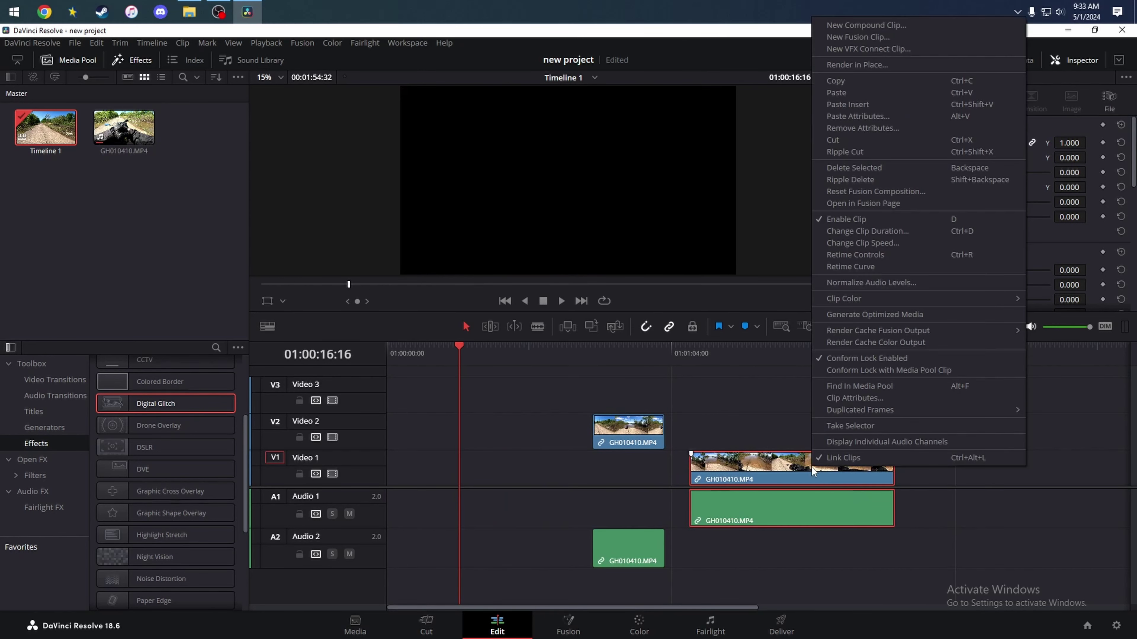
{"action": "left_click", "coordinate": [835, 141]}
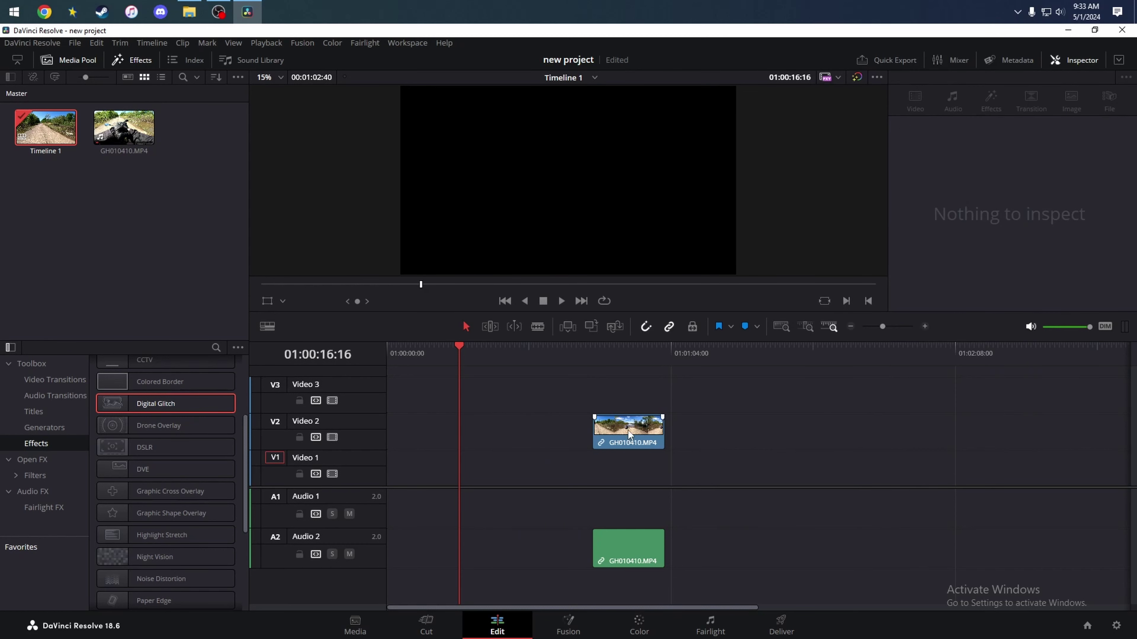
{"action": "left_click_drag", "start_coordinate": [632, 435], "coordinate": [429, 483]}
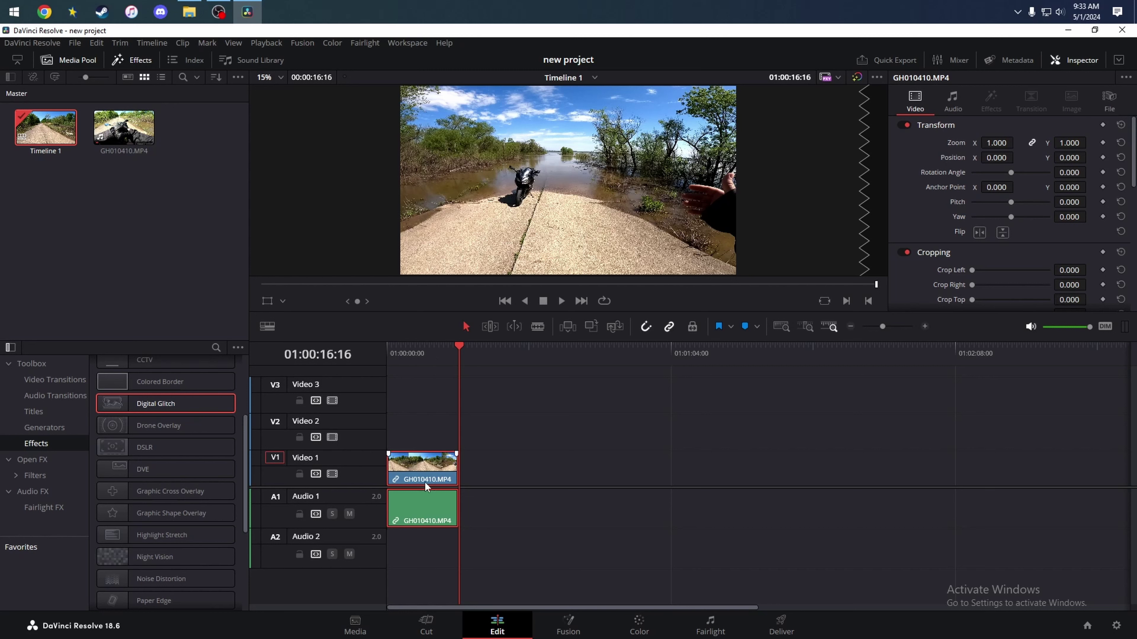
Return the playhead to 01:00:00:00 and open the Deliver page's render settings
{"action": "left_click", "coordinate": [428, 467]}
{"action": "left_click", "coordinate": [386, 354]}
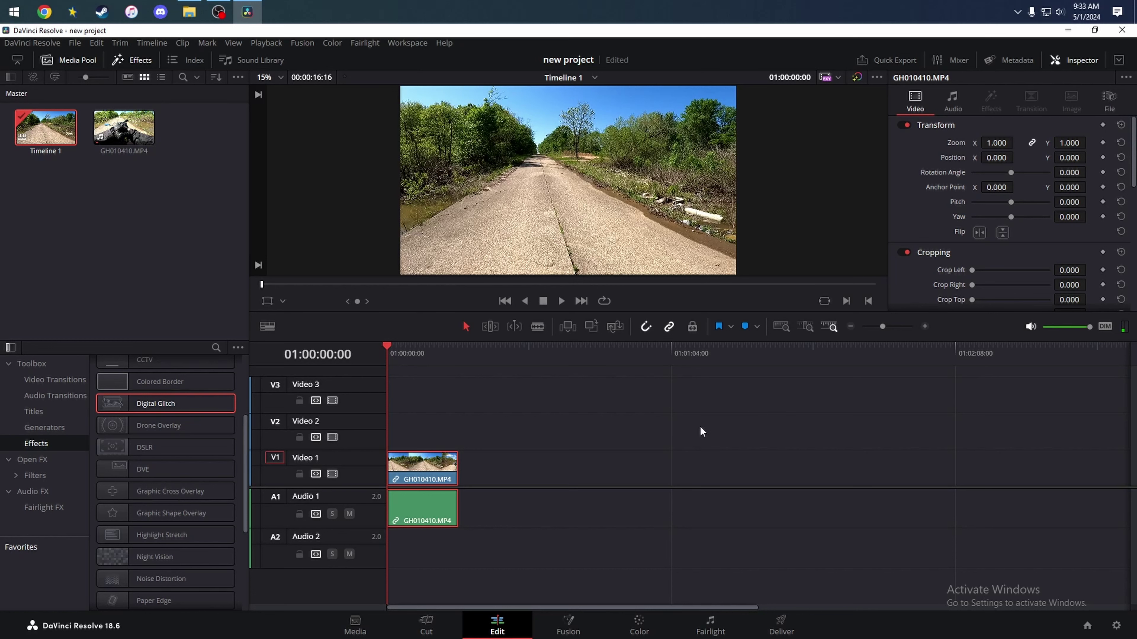
{"action": "left_click", "coordinate": [781, 627]}
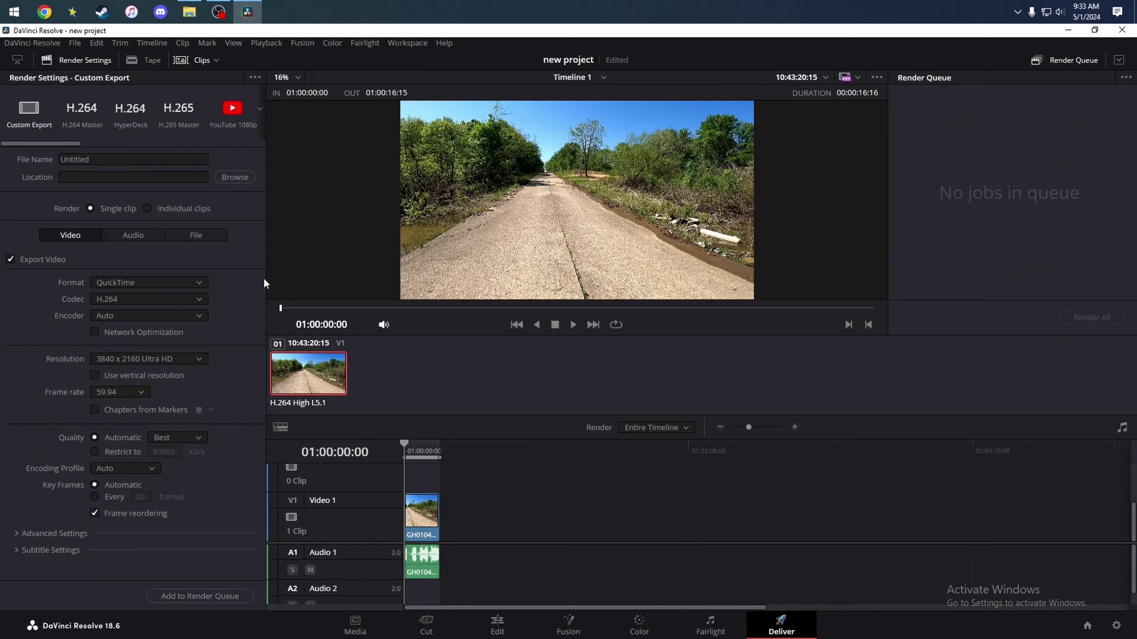
Name the rendered output file "new test video" in the custom export settings
{"action": "left_click", "coordinate": [97, 163]}
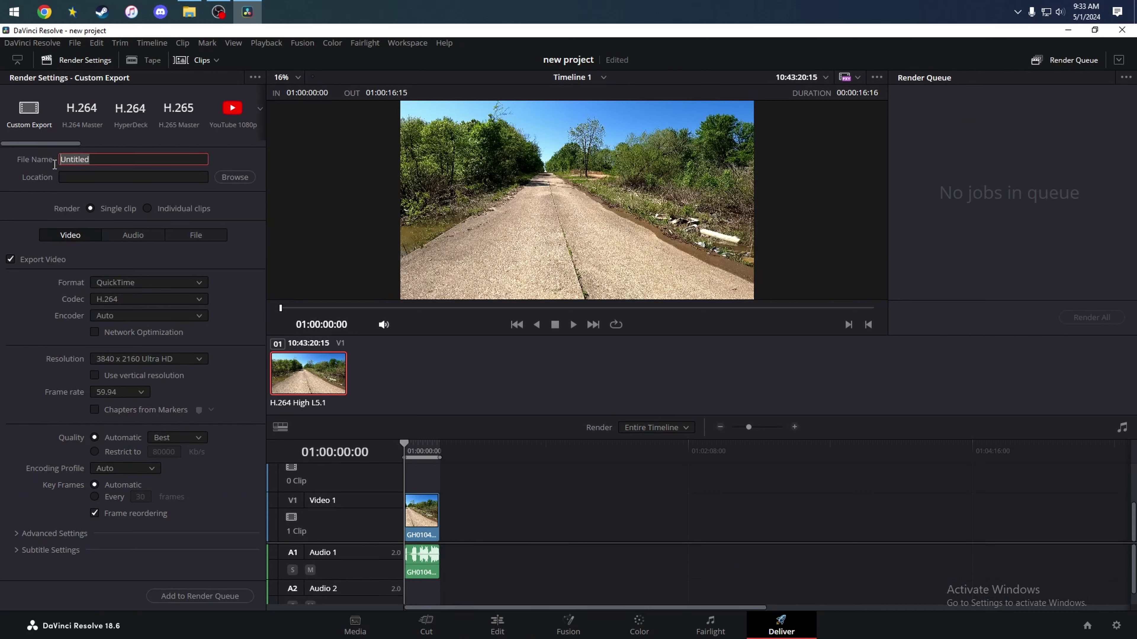
{"action": "type", "text": "new test video"}
{"action": "left_click", "coordinate": [77, 177]}
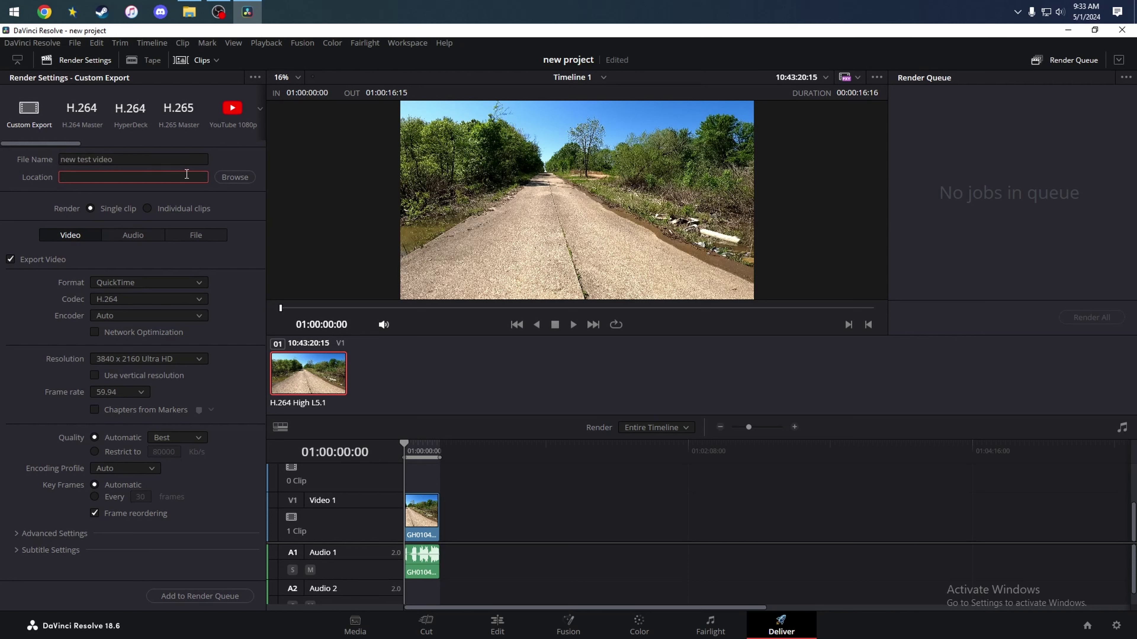
{"action": "left_click", "coordinate": [228, 177]}
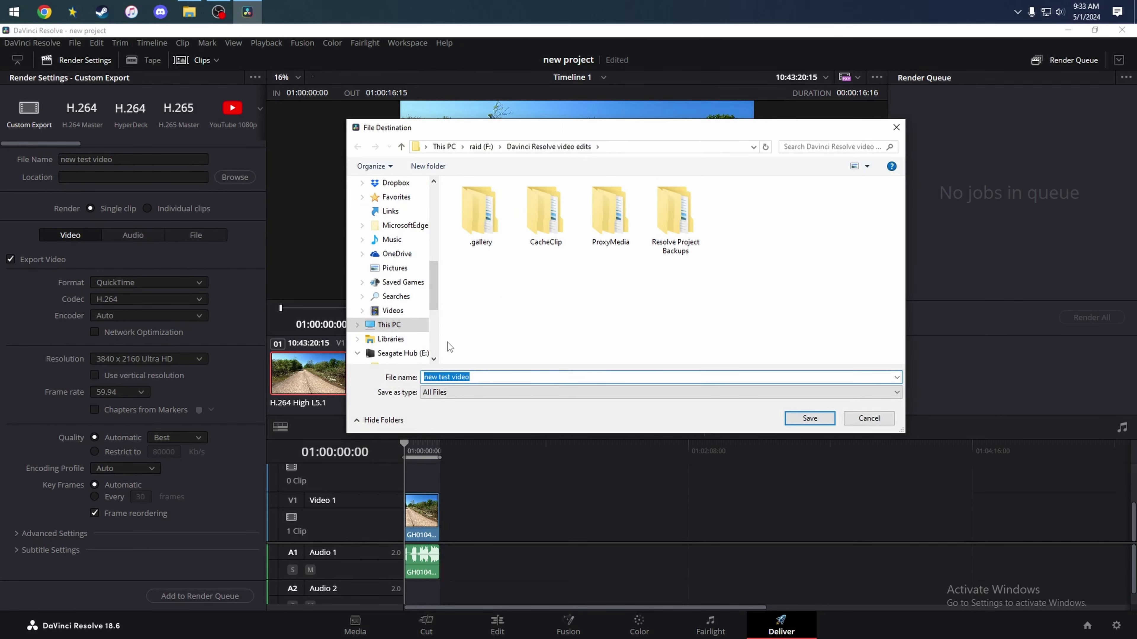
{"action": "left_click", "coordinate": [401, 352]}
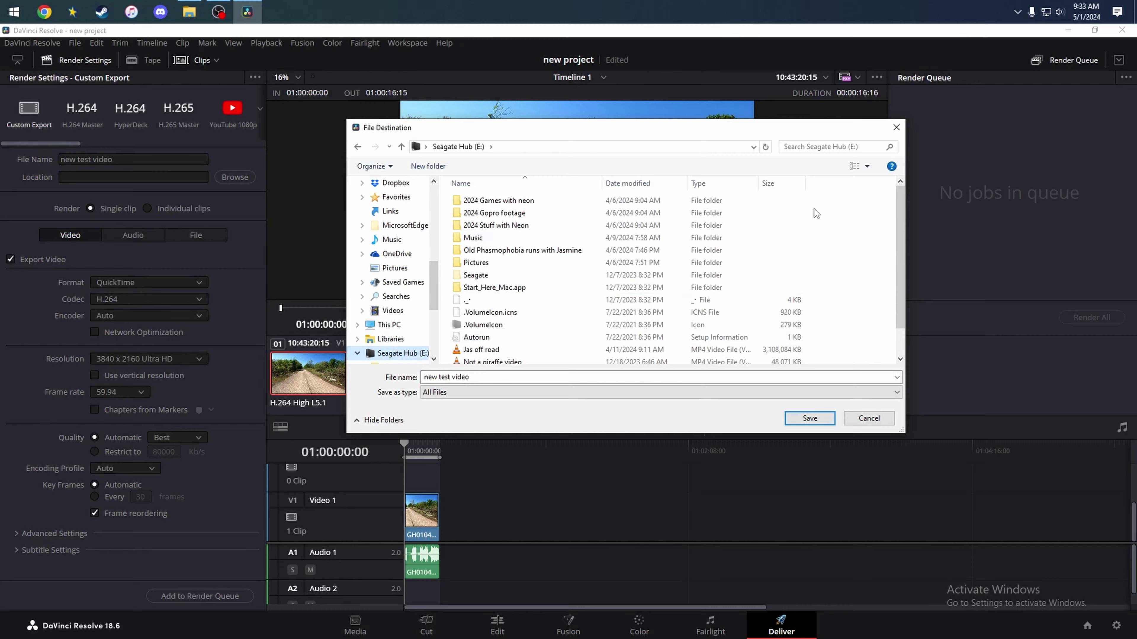
{"action": "left_click", "coordinate": [896, 127]}
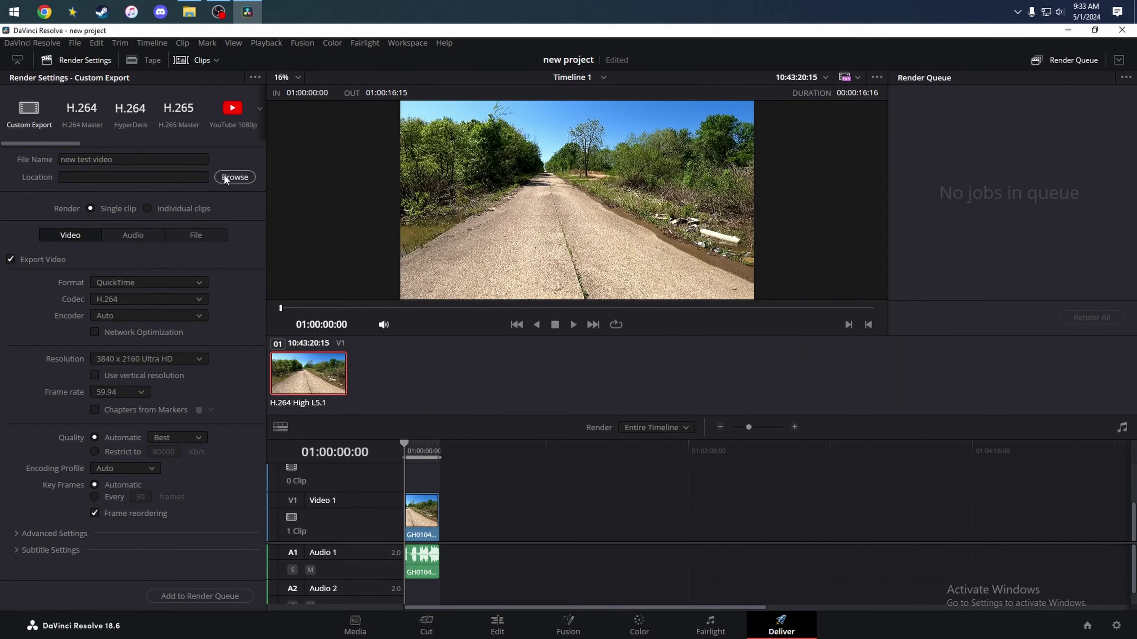
Set the render location to F:\Davinci Resolve video edits and the video format to MP4
{"action": "left_click", "coordinate": [234, 177]}
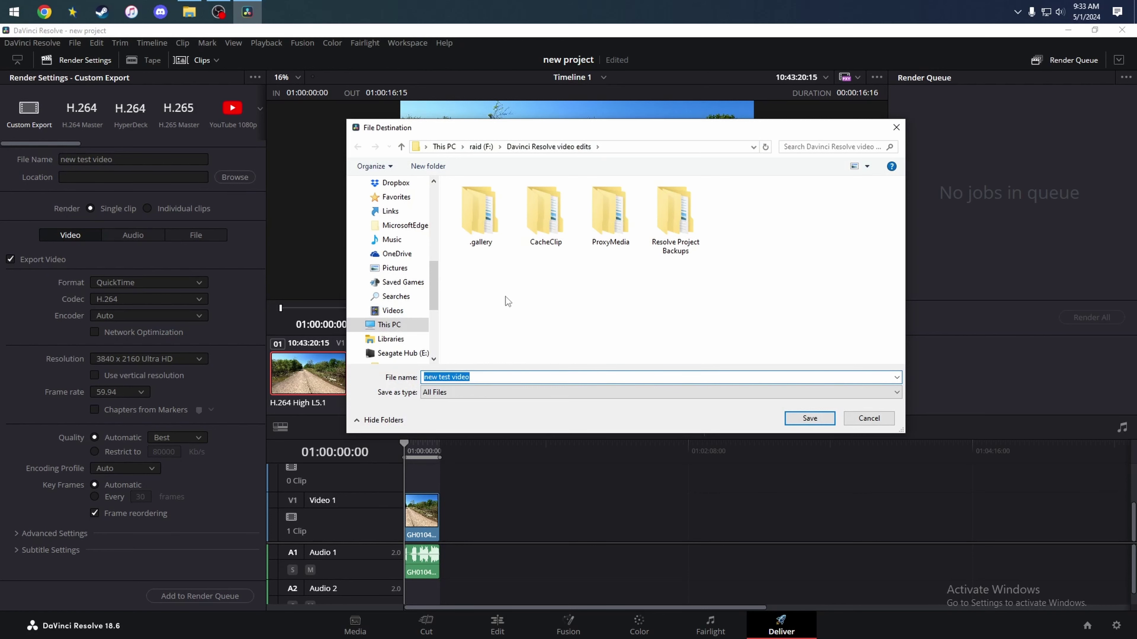
{"action": "left_click", "coordinate": [801, 421]}
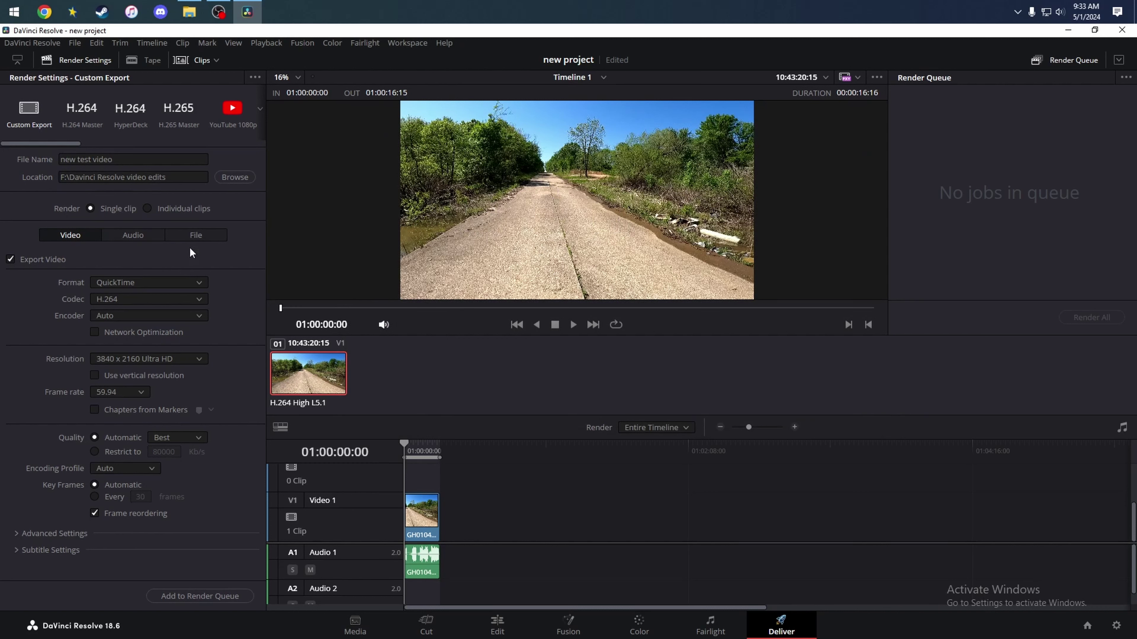
{"action": "left_click", "coordinate": [125, 283]}
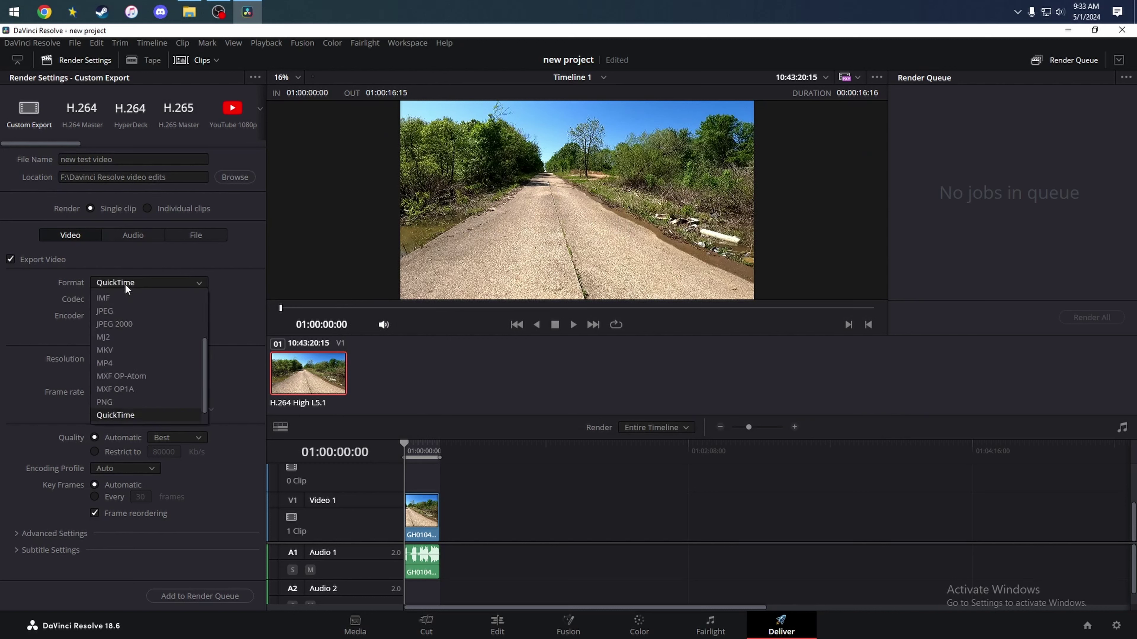
{"action": "left_click", "coordinate": [115, 363]}
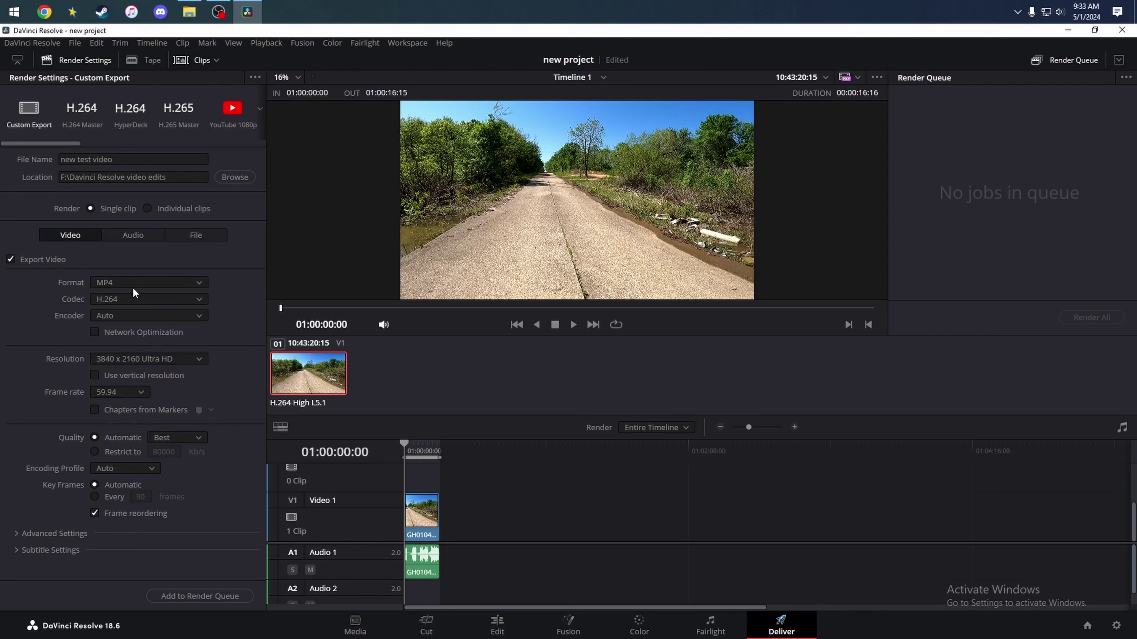